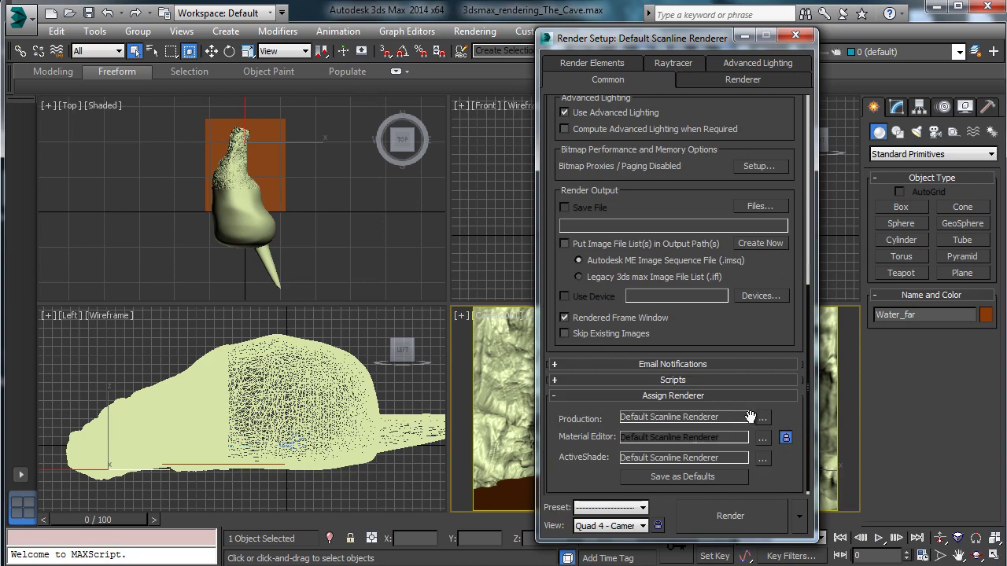
- Assign NVIDIA iray as the production renderer
click(762, 418)
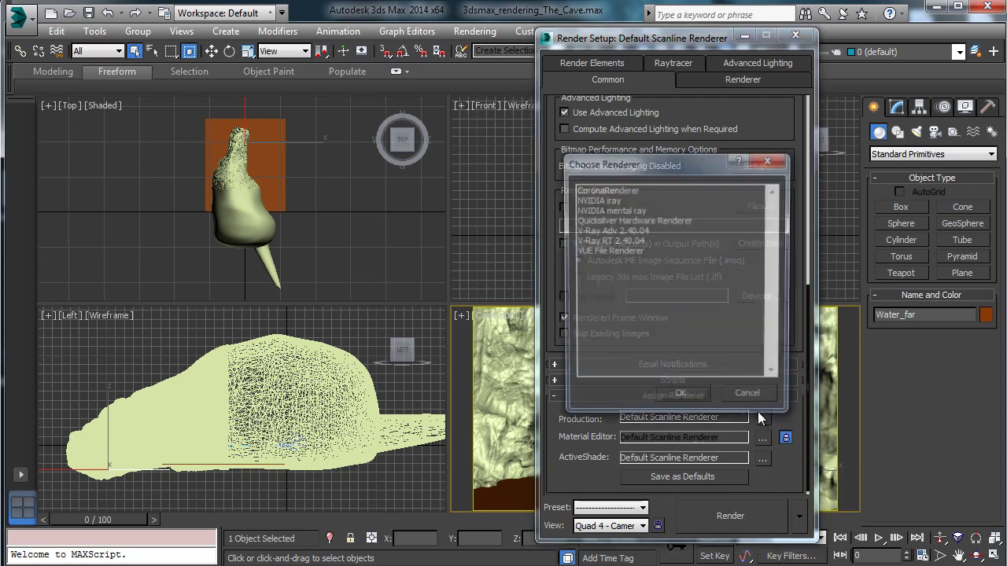
click(615, 202)
click(706, 395)
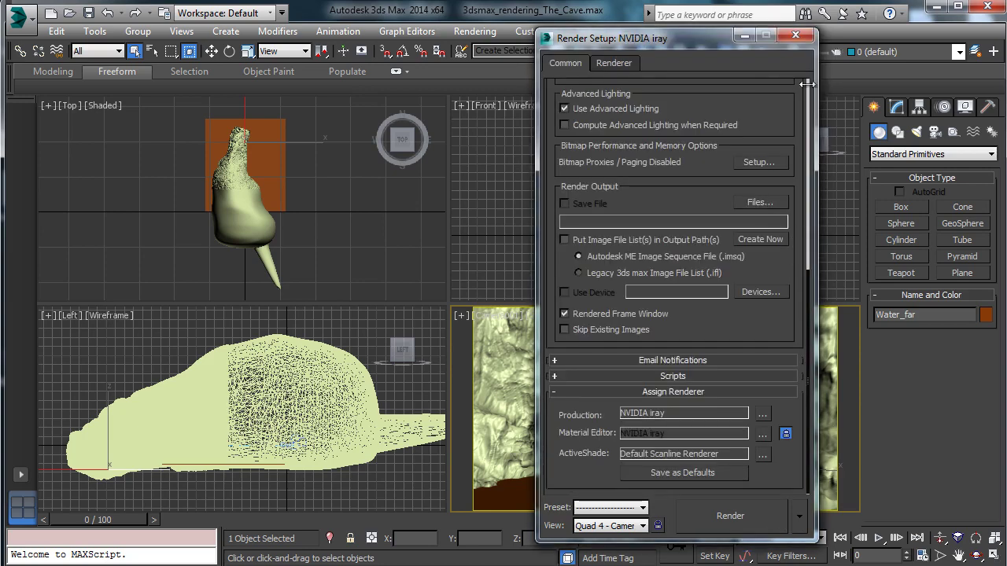
- Set the iray rendering duration per frame to 0 minutes and 30 seconds
click(617, 64)
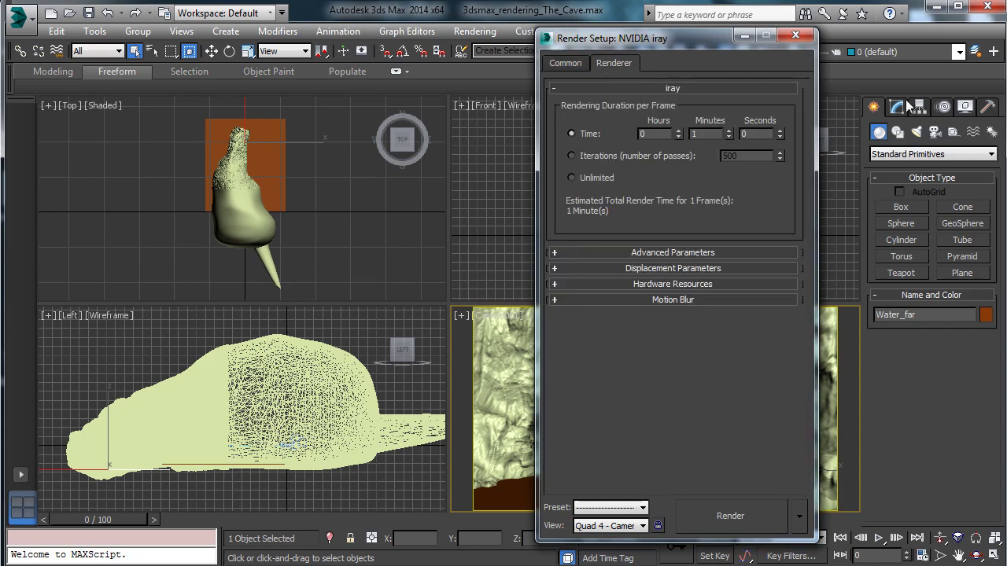
double_click(758, 134)
click(729, 136)
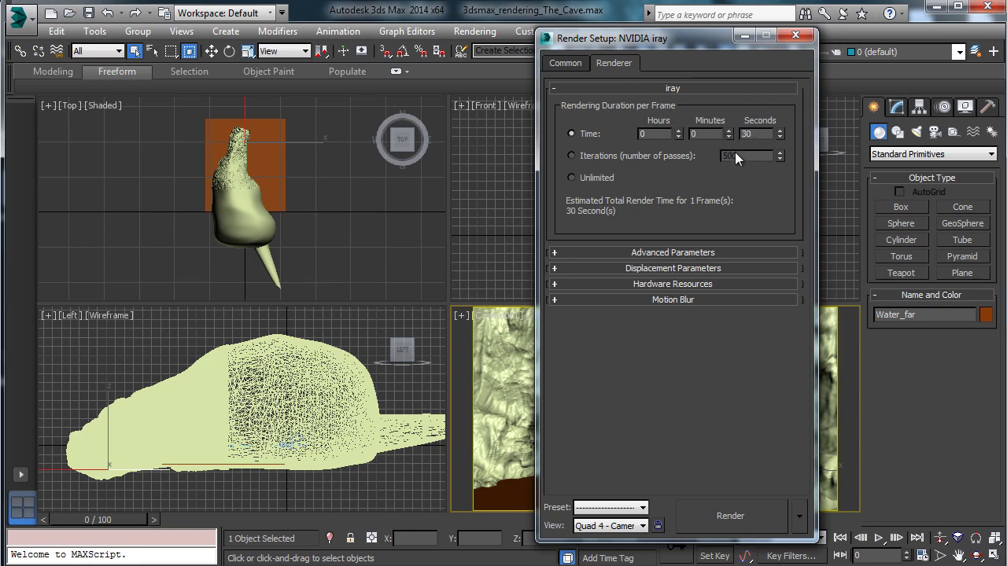
- Examine iray's advanced parameters and its CPU and GPU hardware allocation, then close the render settings
click(641, 253)
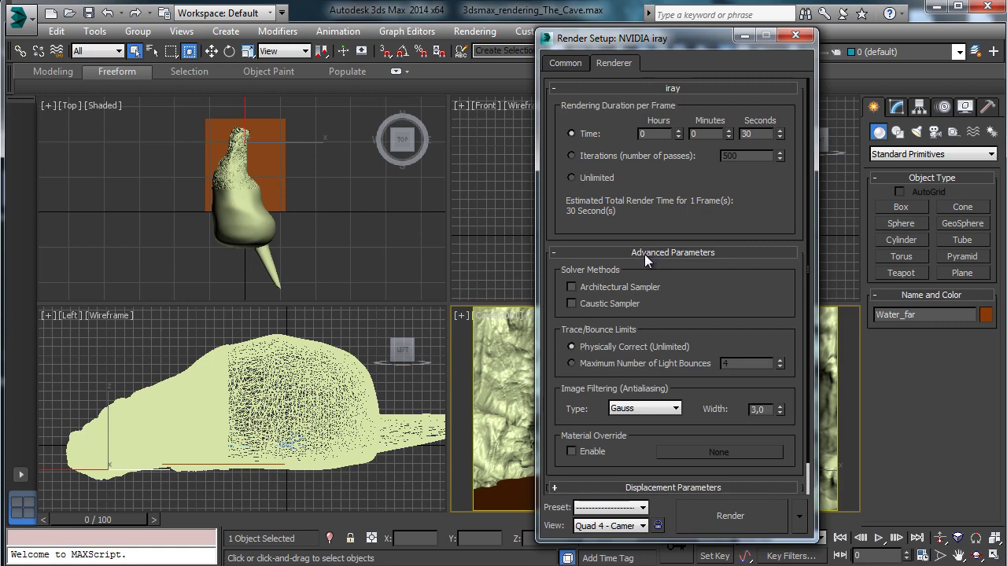
click(646, 254)
click(691, 284)
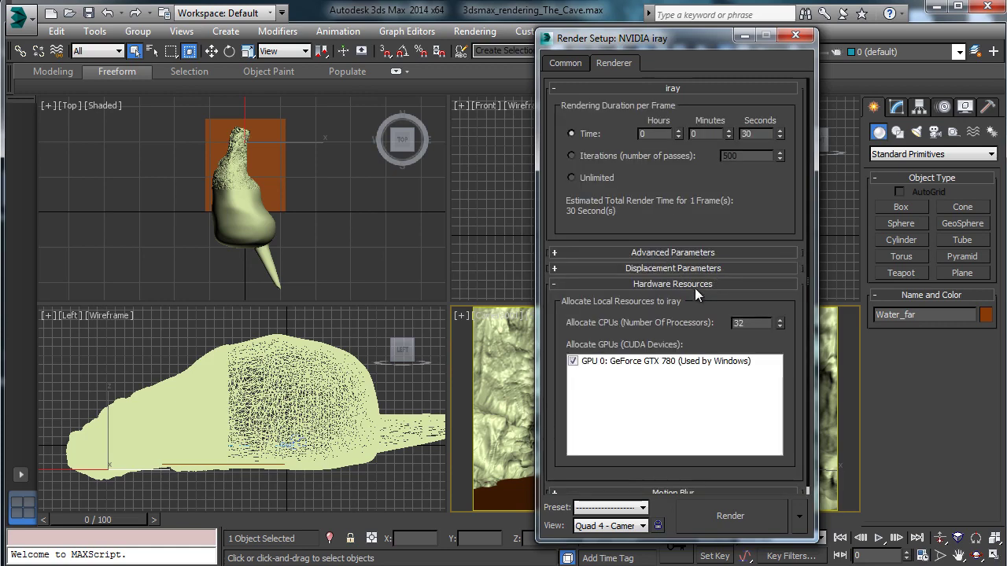
double_click(756, 322)
click(798, 36)
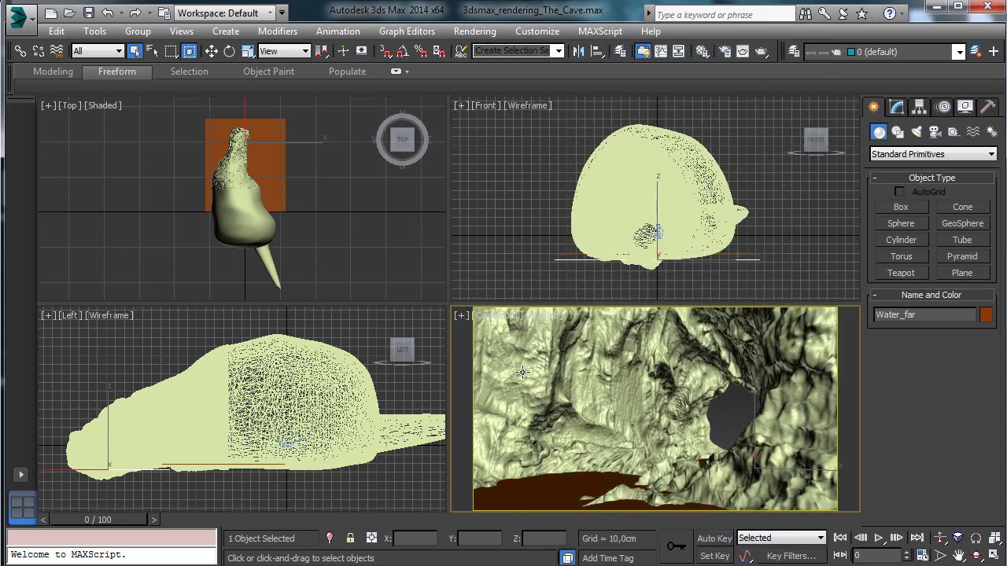
- Set the render output width to 900 pixels in the common render parameters
click(721, 51)
click(559, 63)
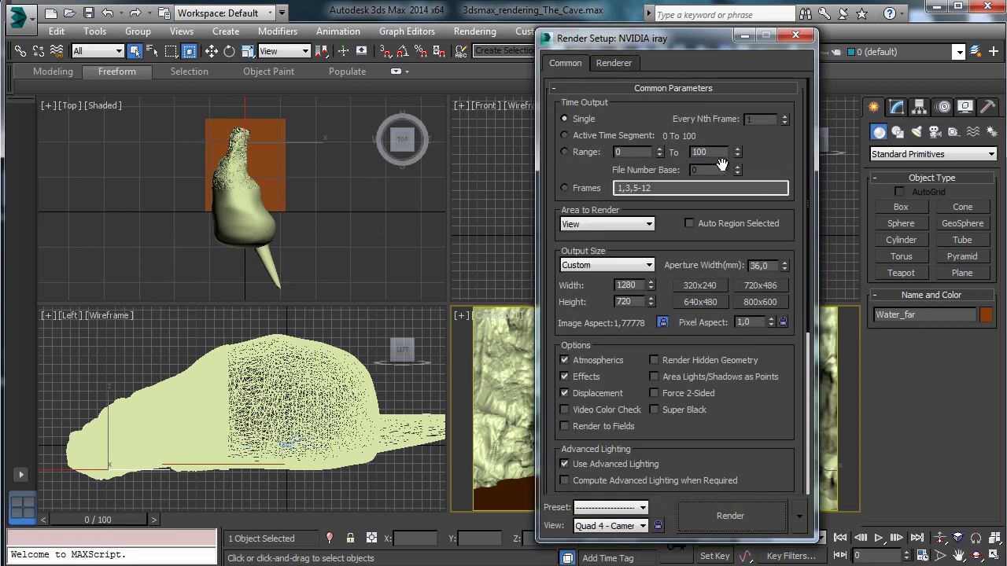
double_click(637, 285)
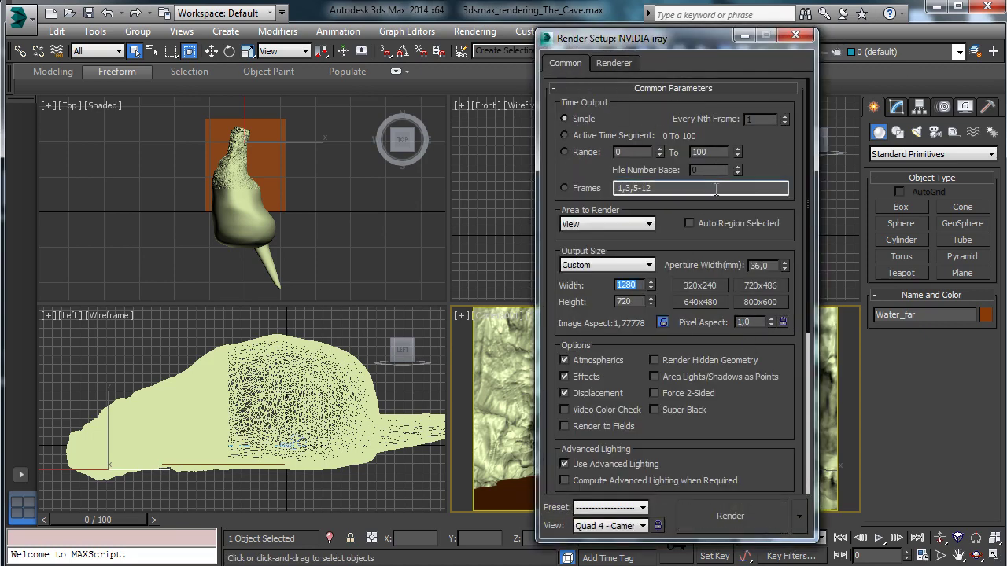
text(900)
key(Return)
- Render the cave from Camera001, check the image's alpha channel, and close the rendered frame and render settings
click(714, 516)
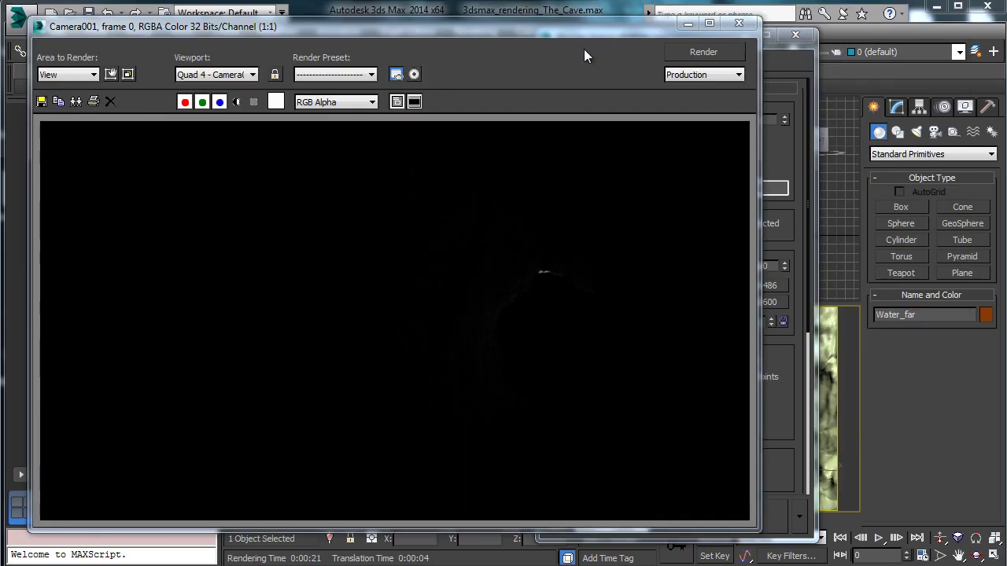
click(237, 102)
click(237, 103)
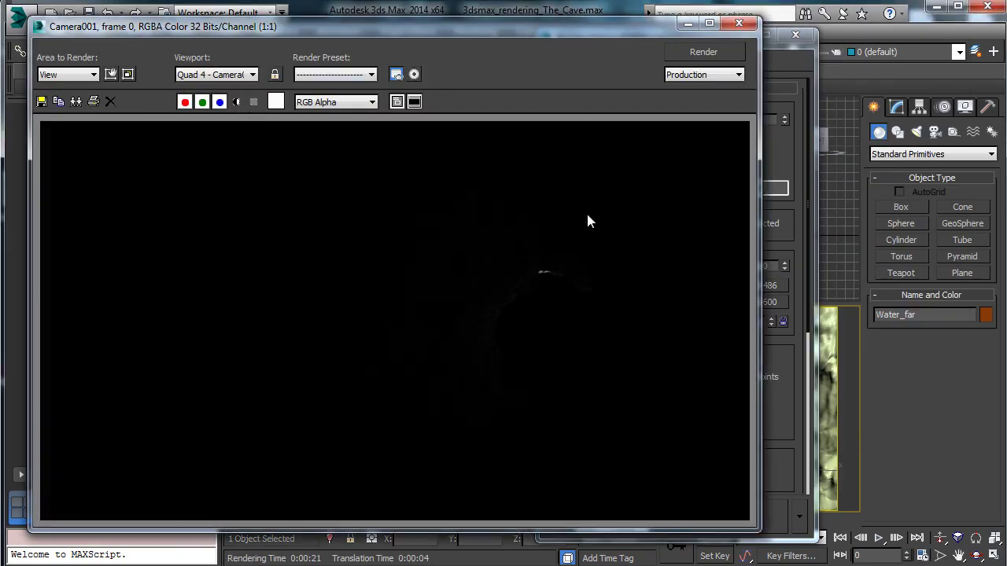
click(739, 23)
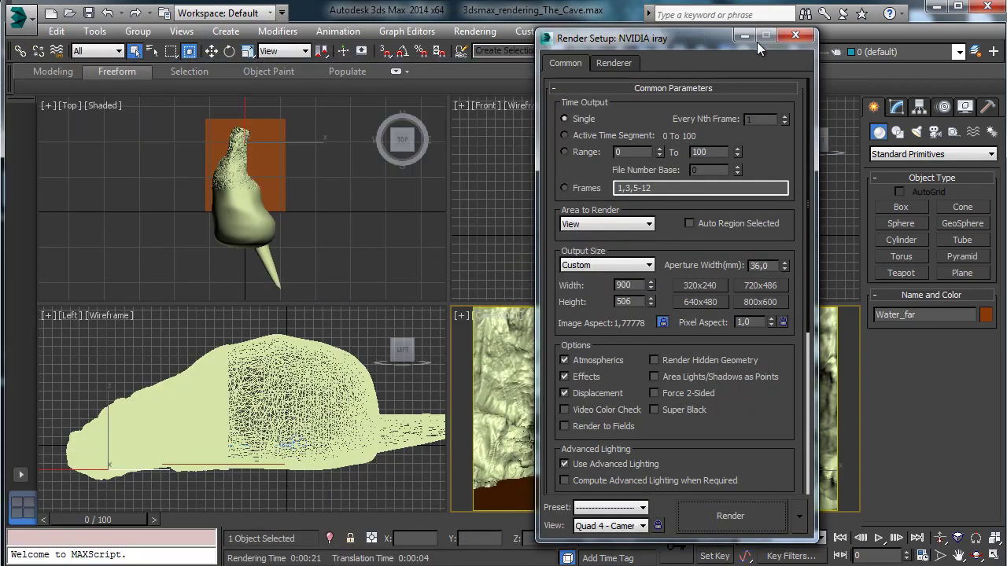
click(757, 39)
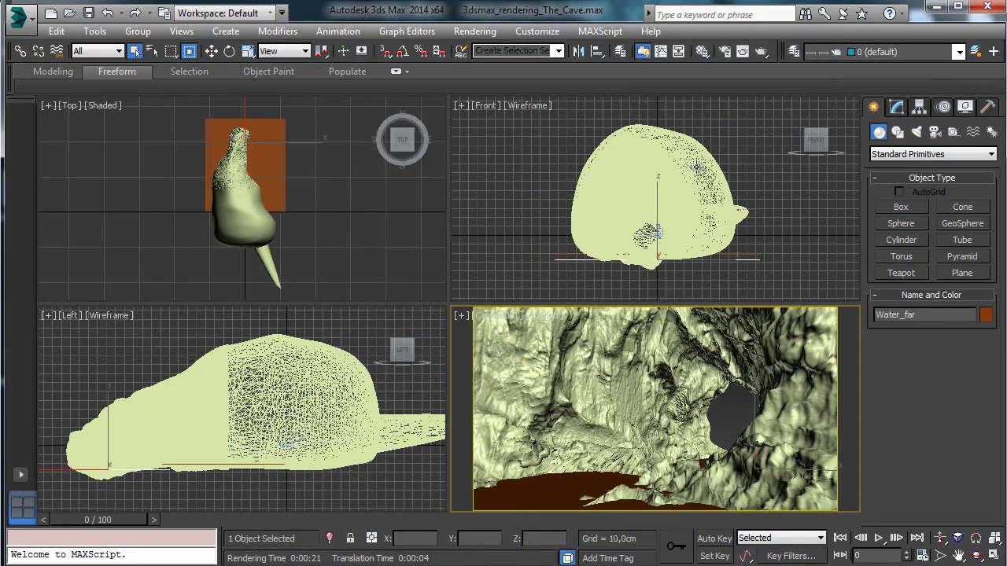
click(916, 132)
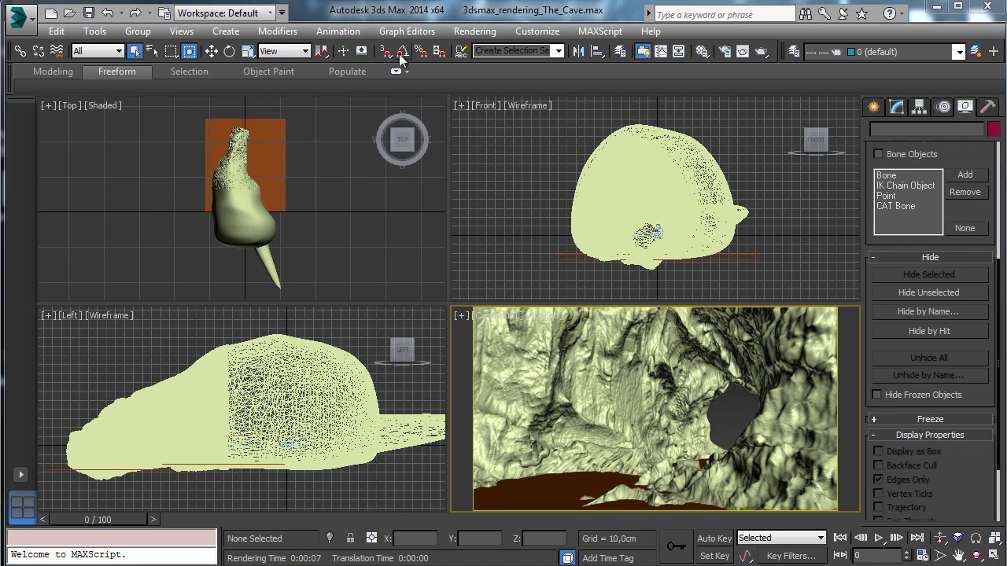
- Assign a Bitmap of sky_cloudy_free.hdr from the 3dsmax_rendering_The_Cave folder as the environment map
click(472, 31)
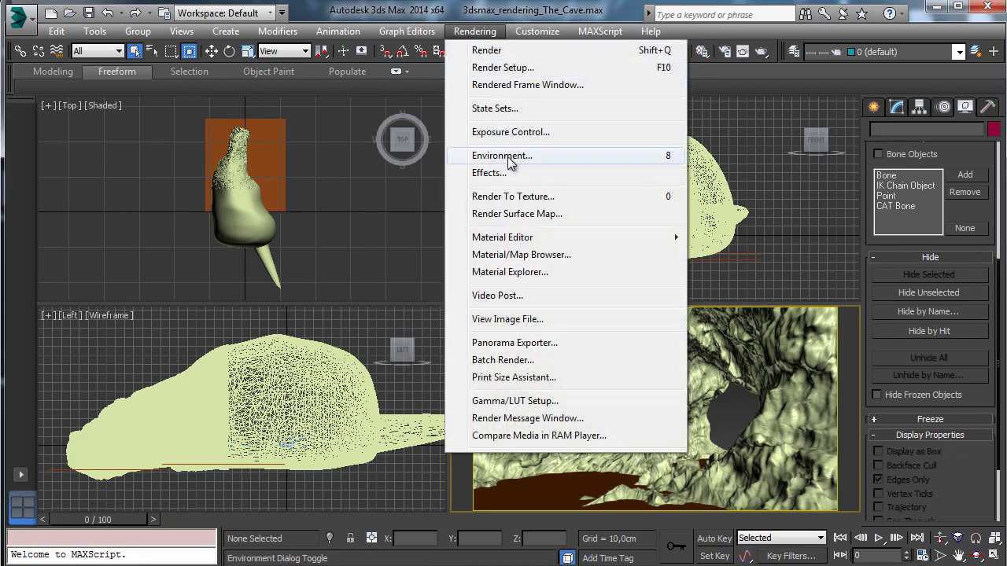
click(508, 156)
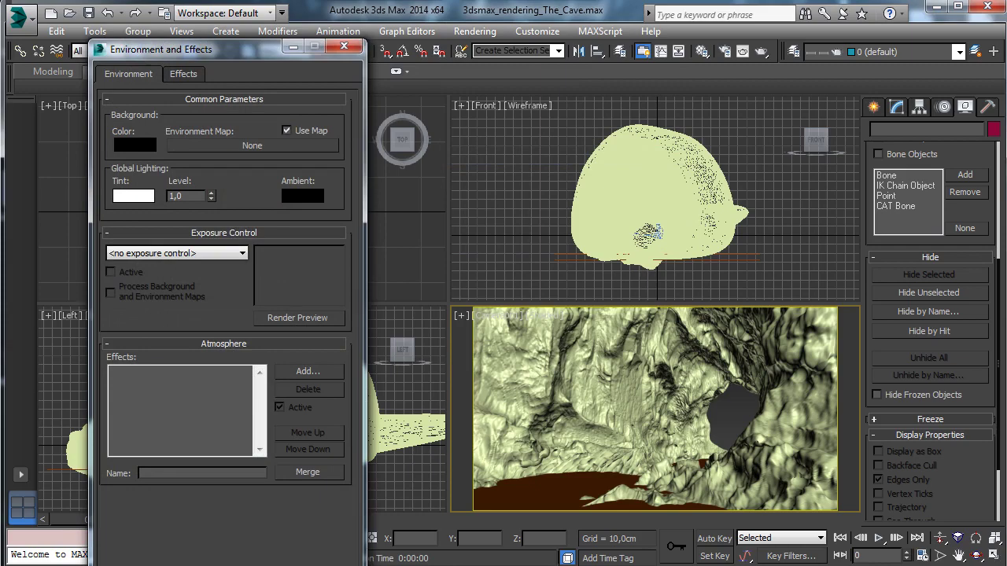
click(280, 147)
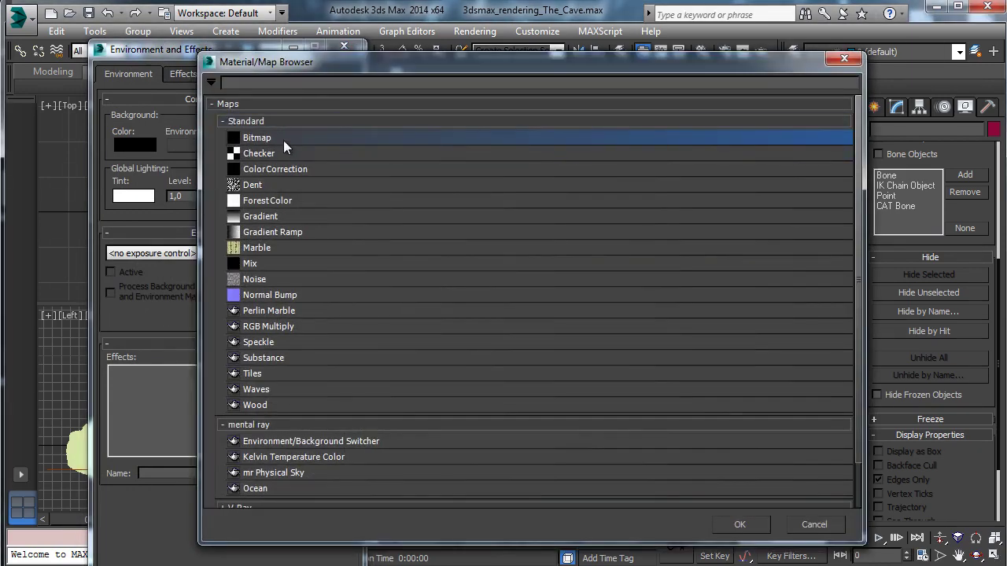
double_click(284, 139)
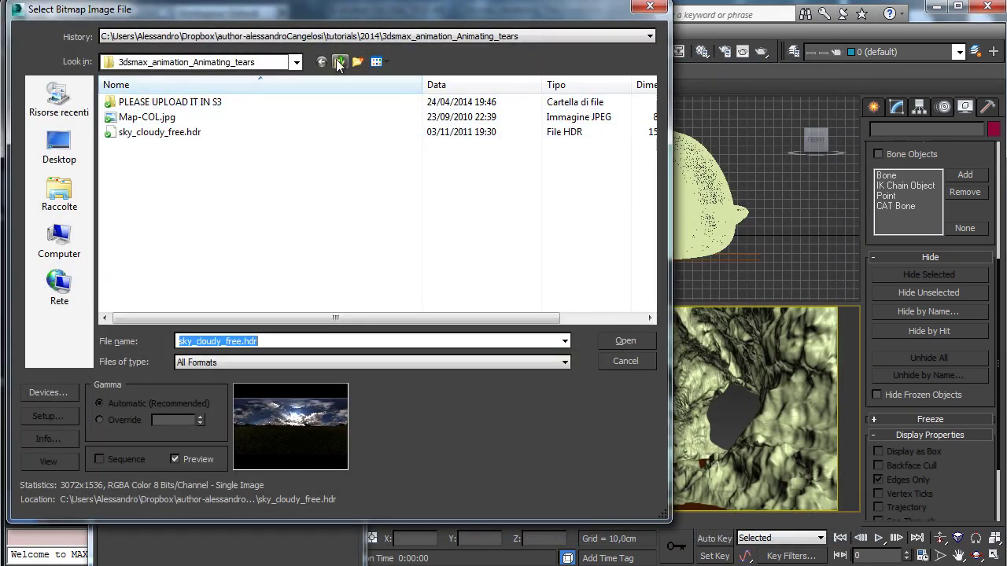
click(339, 63)
double_click(224, 288)
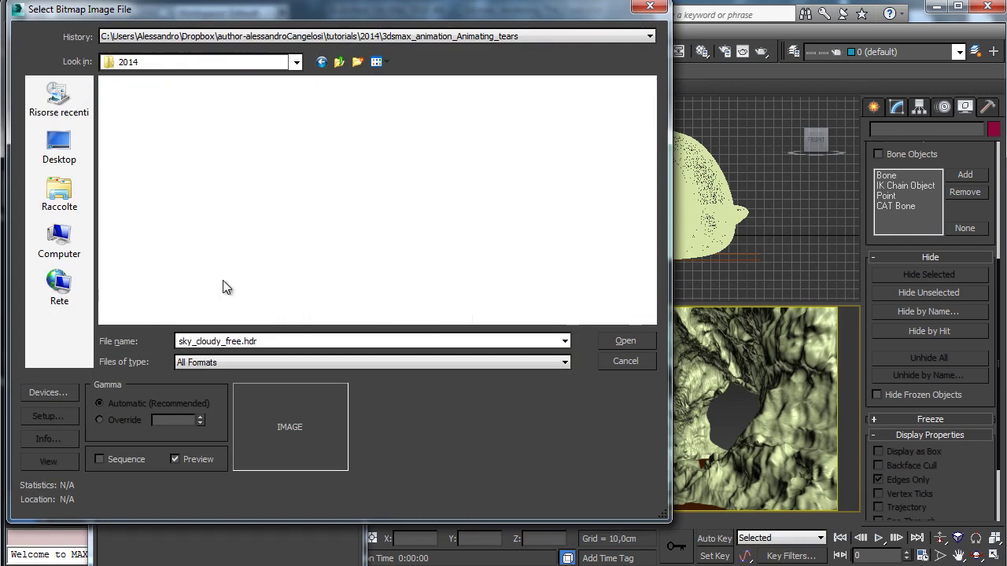
click(181, 105)
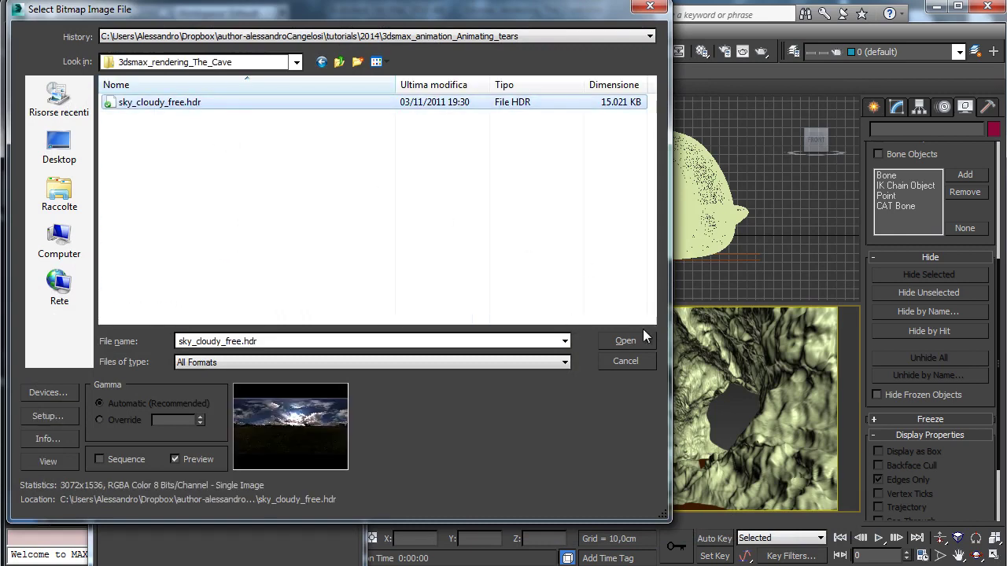
click(624, 338)
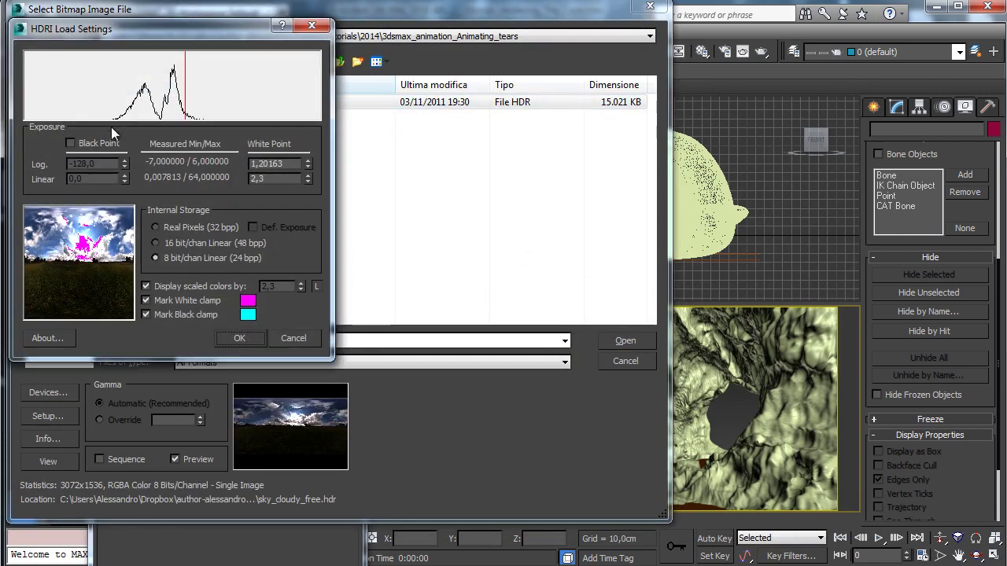
click(239, 338)
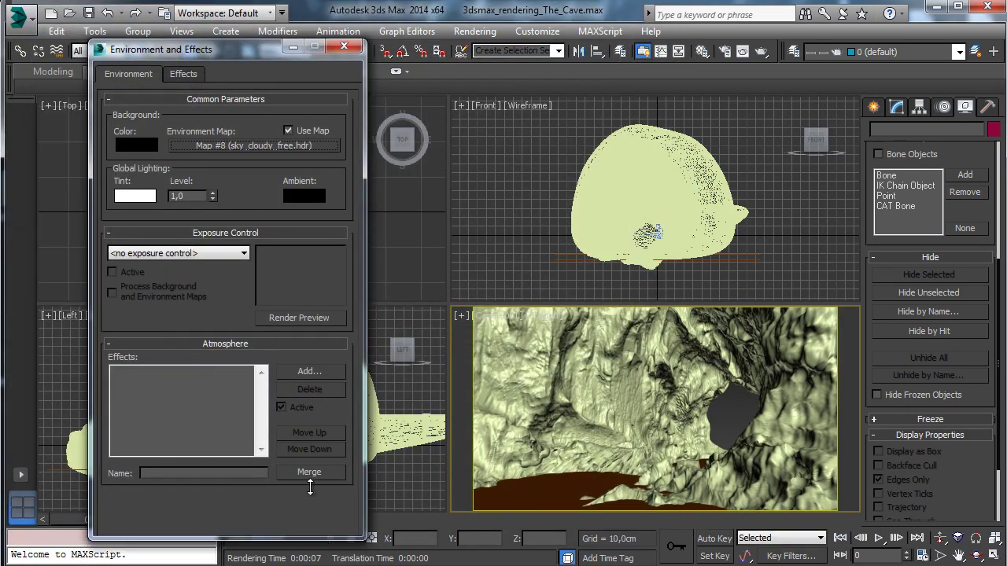
- Hide the Cave mesh that fills the camera view
click(605, 394)
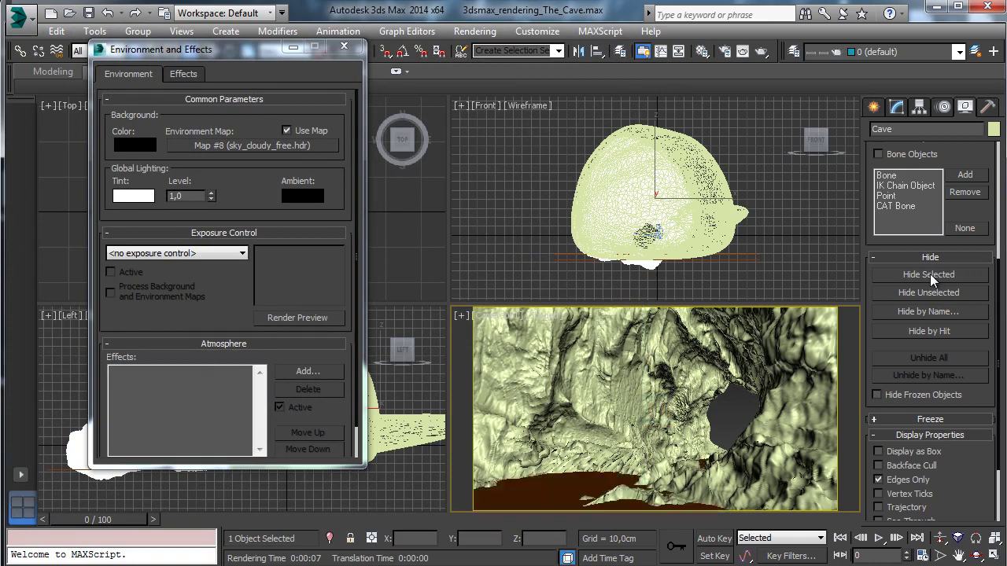
click(928, 274)
- Create a teapot of about 228 cm radius in the Top view and lower it to about -304 cm in Z, onto the ground surface
click(873, 106)
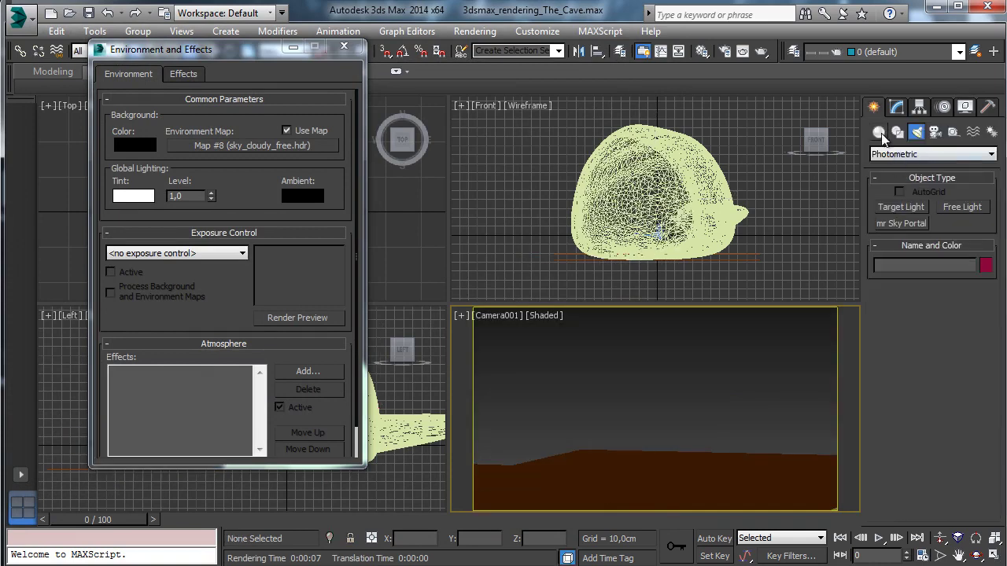
click(879, 132)
click(901, 273)
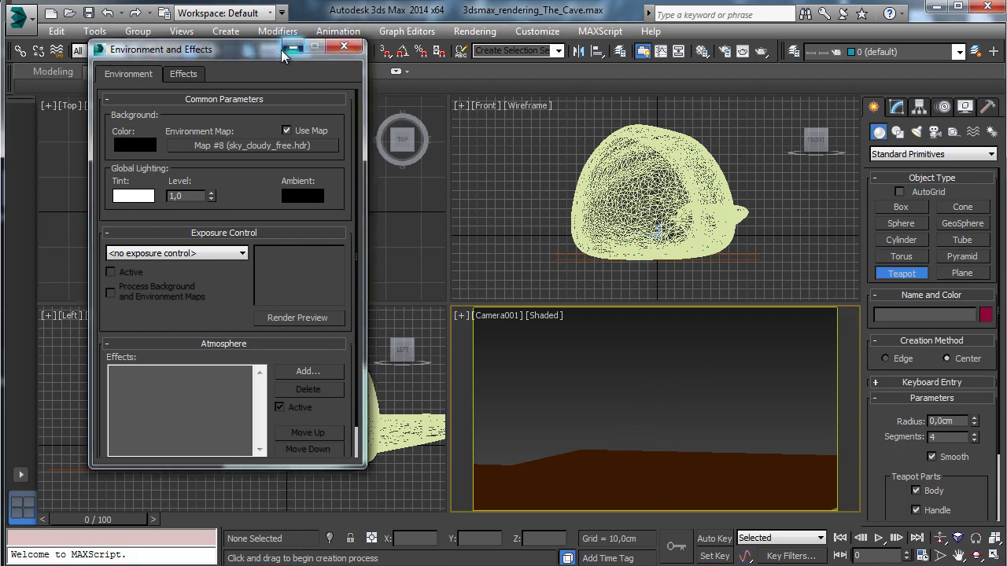
click(344, 48)
drag(227, 141, 233, 133)
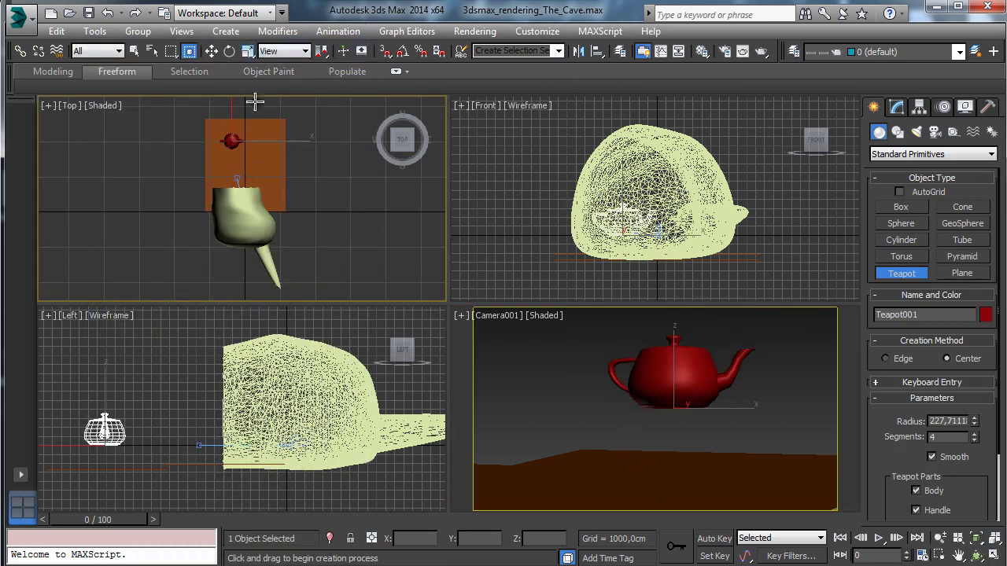
click(212, 51)
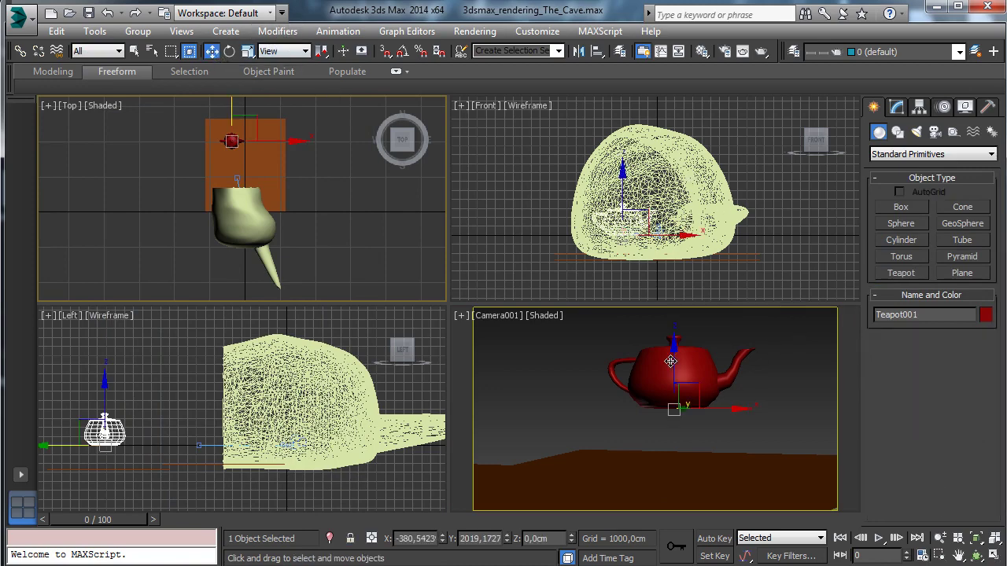
drag(673, 357, 668, 424)
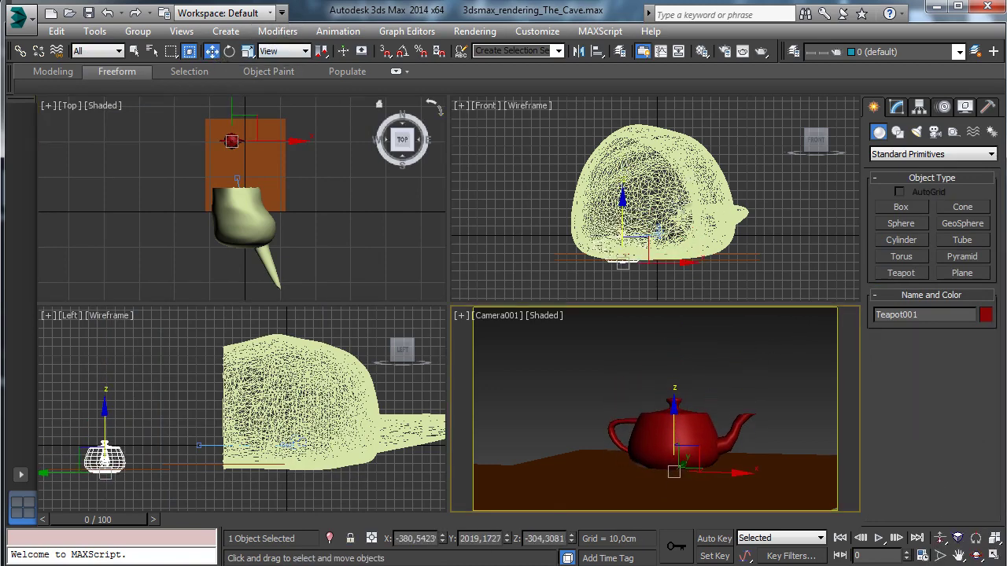
- Run a test render of the teapot with the sky environment, stop it early, and close the rendered frame
click(760, 52)
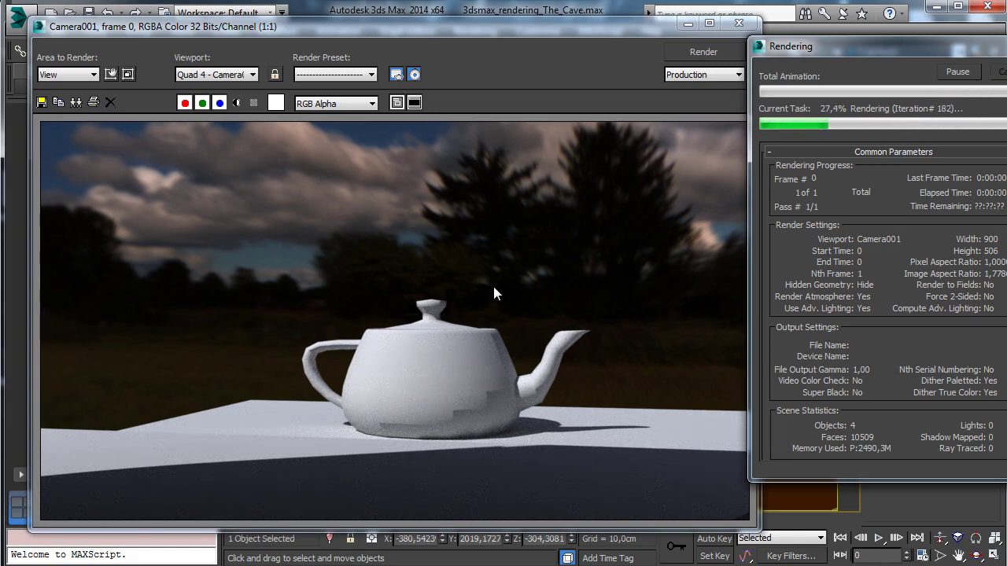
key(Escape)
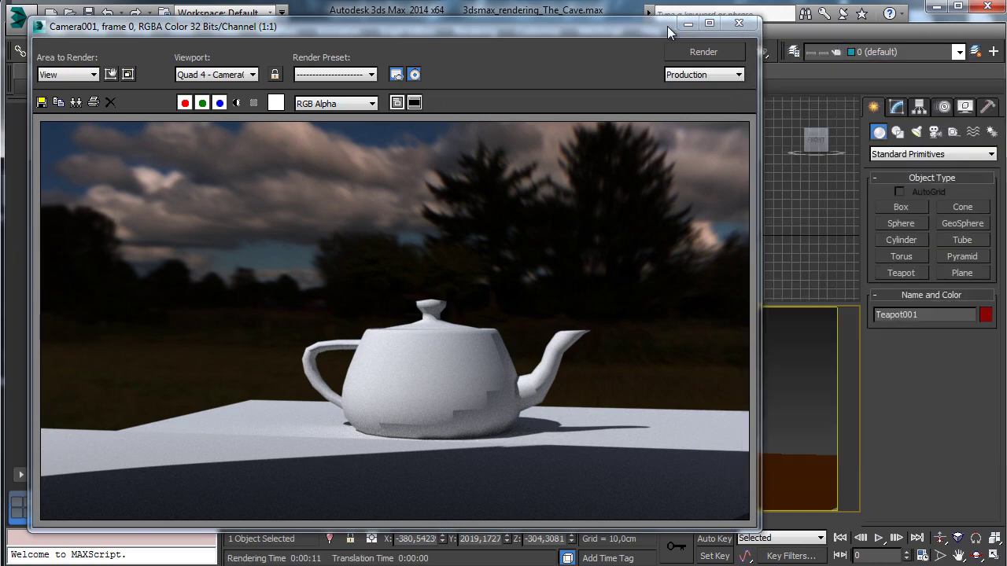
click(739, 23)
- Show the environment map as the background of the Camera001 viewport and maximize that viewport
click(502, 316)
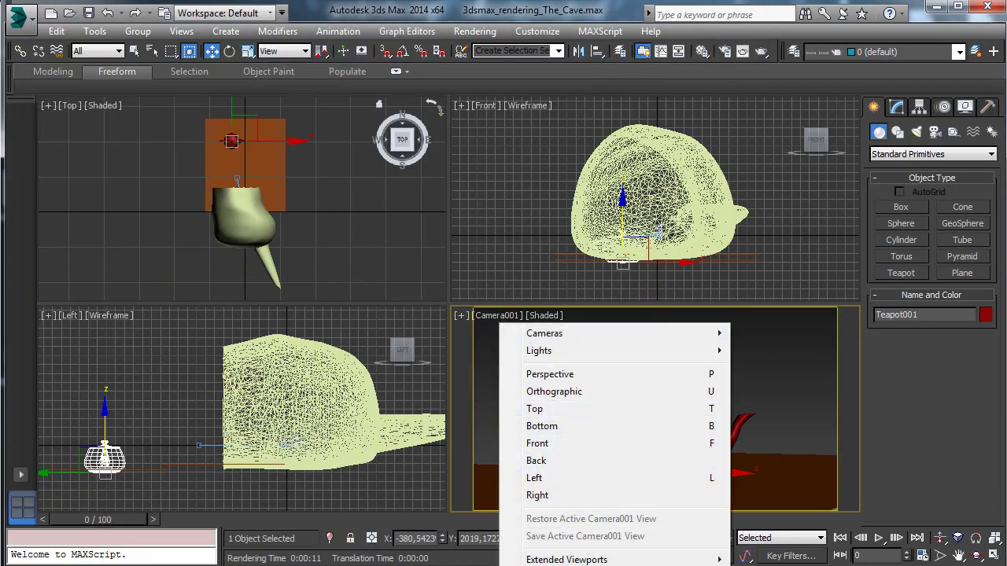
click(549, 318)
click(549, 318)
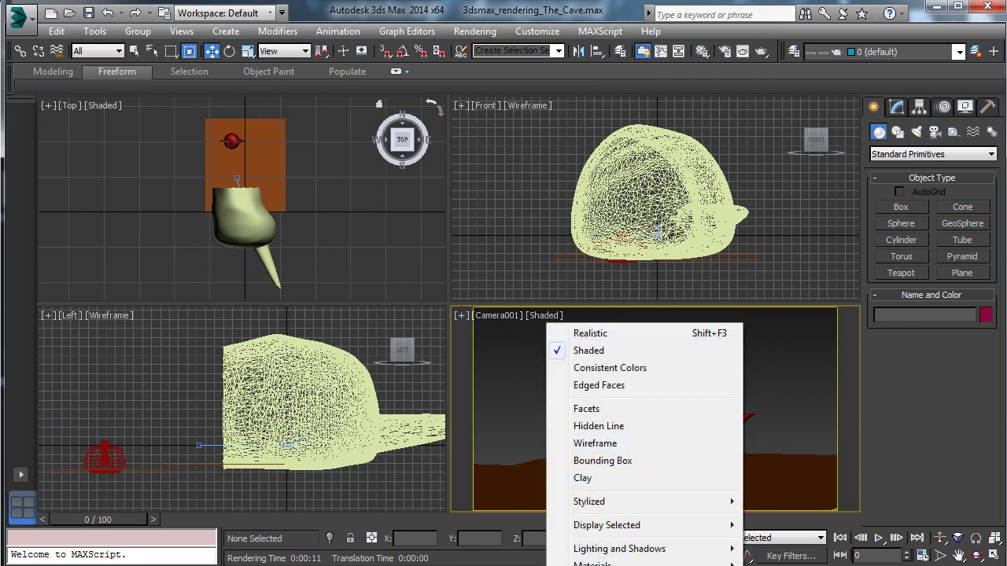
click(993, 556)
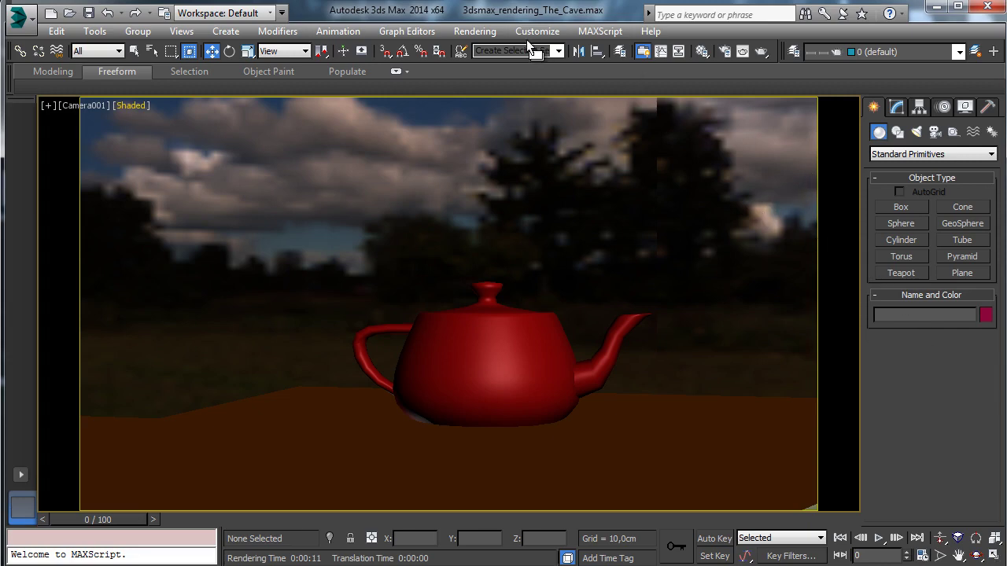
- Place the sky environment map into the second Material Editor sample slot as an instance
click(703, 52)
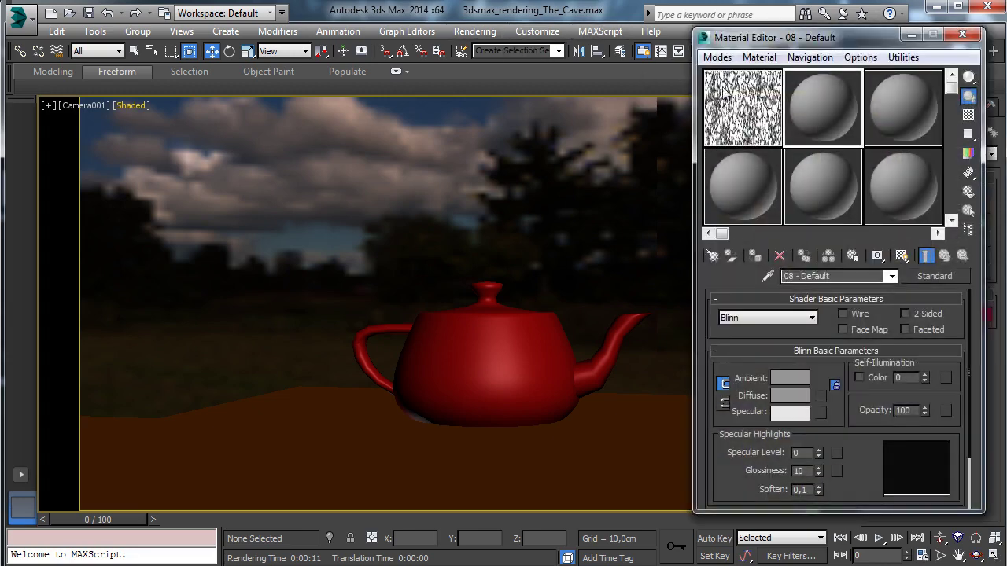
click(474, 30)
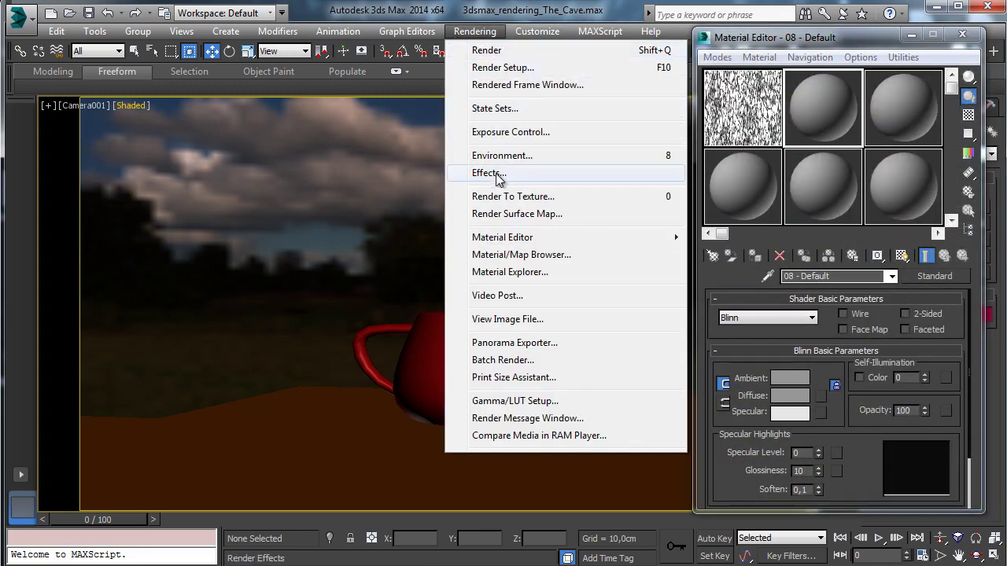
click(479, 151)
drag(283, 153, 837, 196)
click(815, 318)
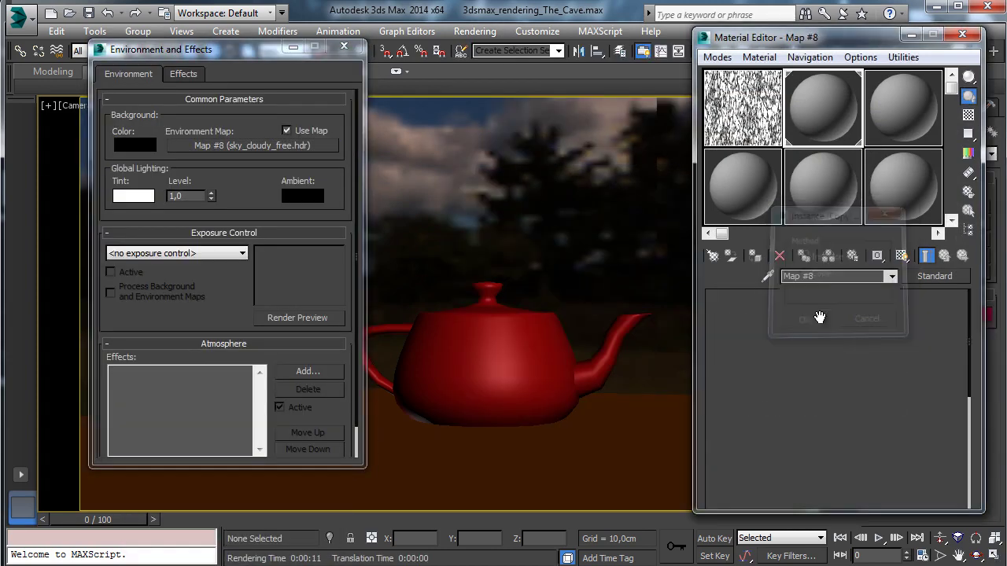
click(343, 47)
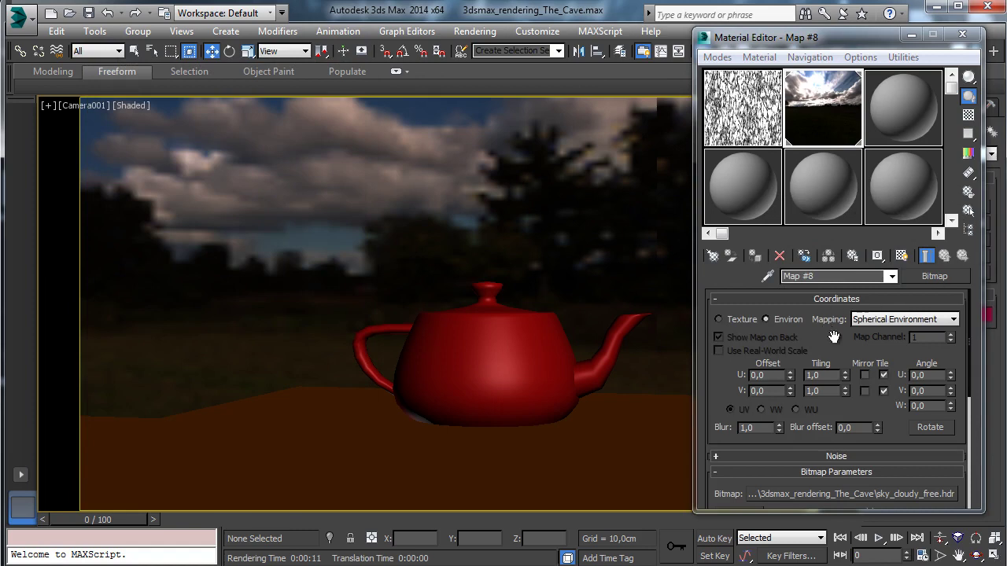
- Set the sky map's offset to U -0,56 and V 0,0, and test-render the camera view
drag(790, 379, 794, 403)
click(791, 393)
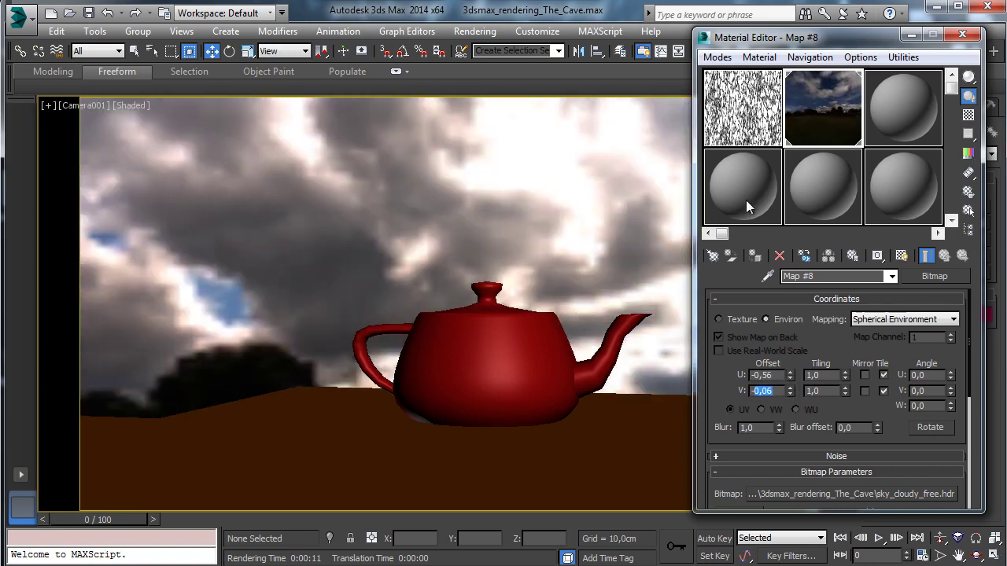
key(BackSpace)
key(Return)
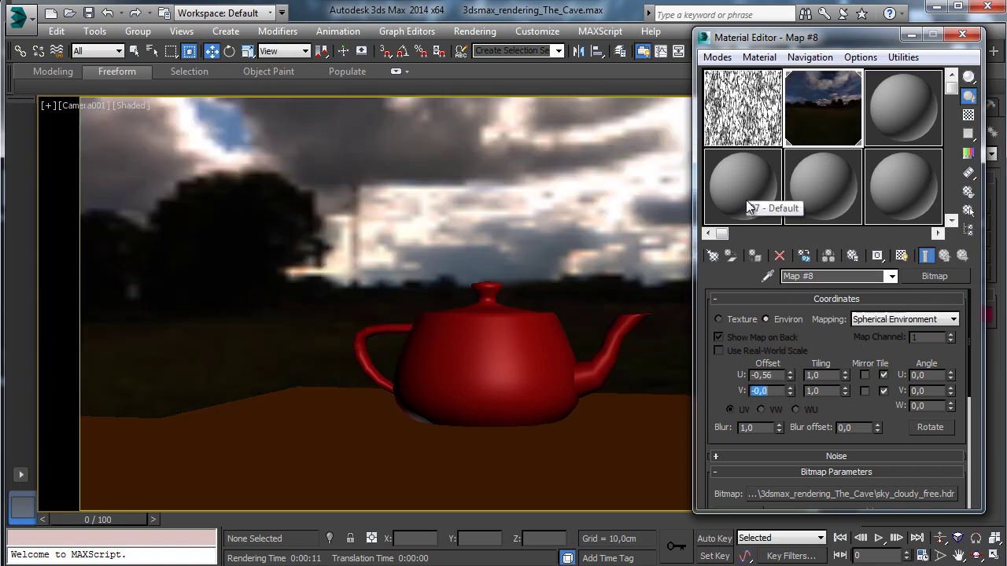
click(962, 34)
click(765, 52)
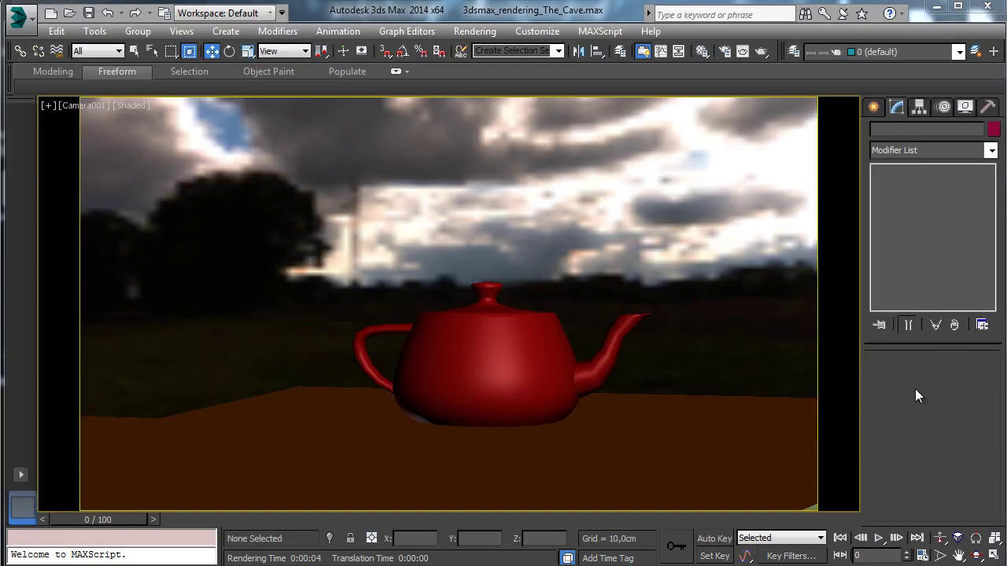
- Create an Omni light beside the cave in the Top view at about X 2567, Y 144, and switch the light off
click(993, 555)
click(873, 106)
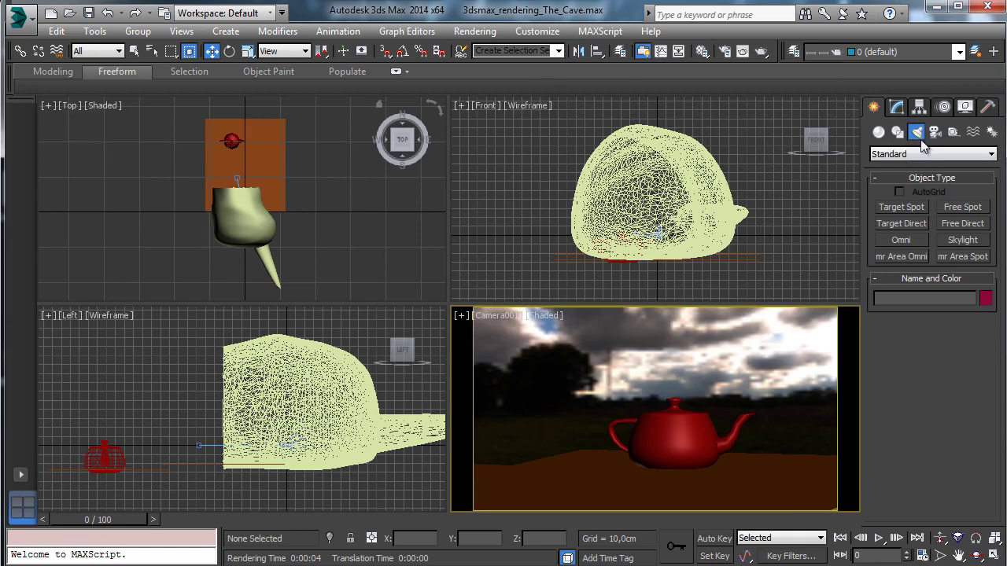
click(901, 240)
click(335, 207)
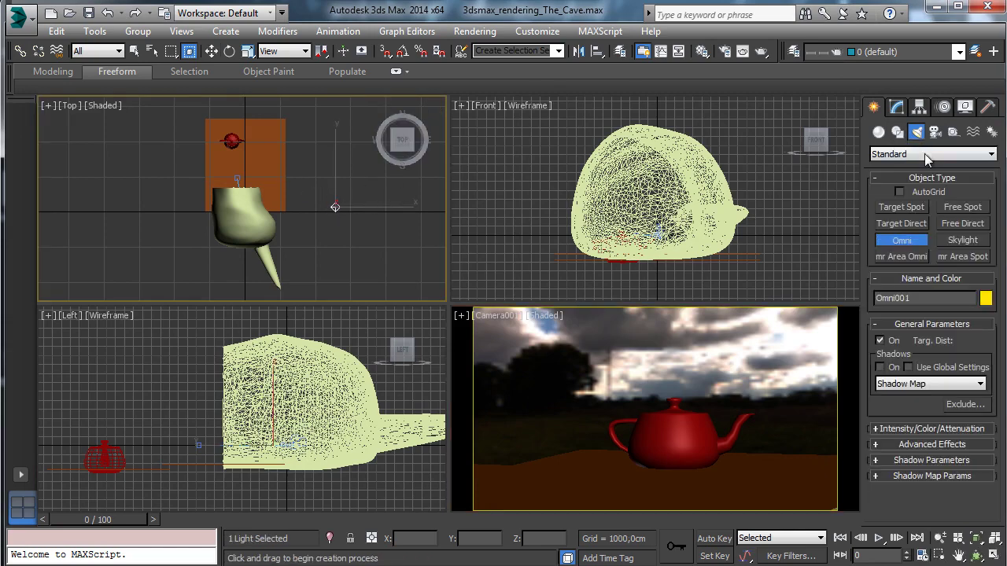
click(896, 106)
key(w)
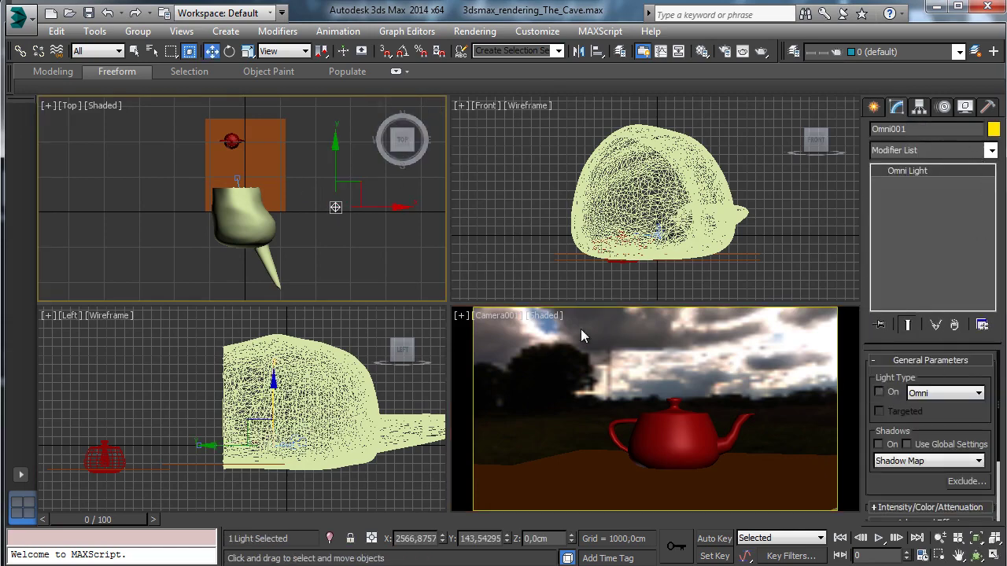
- Review the iray renderer's advanced and hardware settings, and test-render the Camera001 view, stopping the render early
right_click(580, 331)
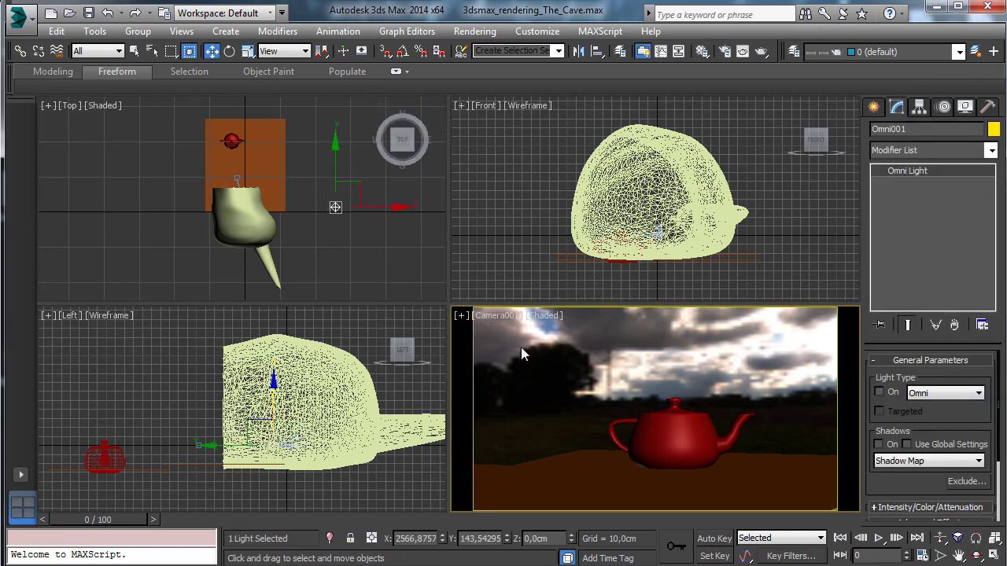
click(722, 51)
click(718, 267)
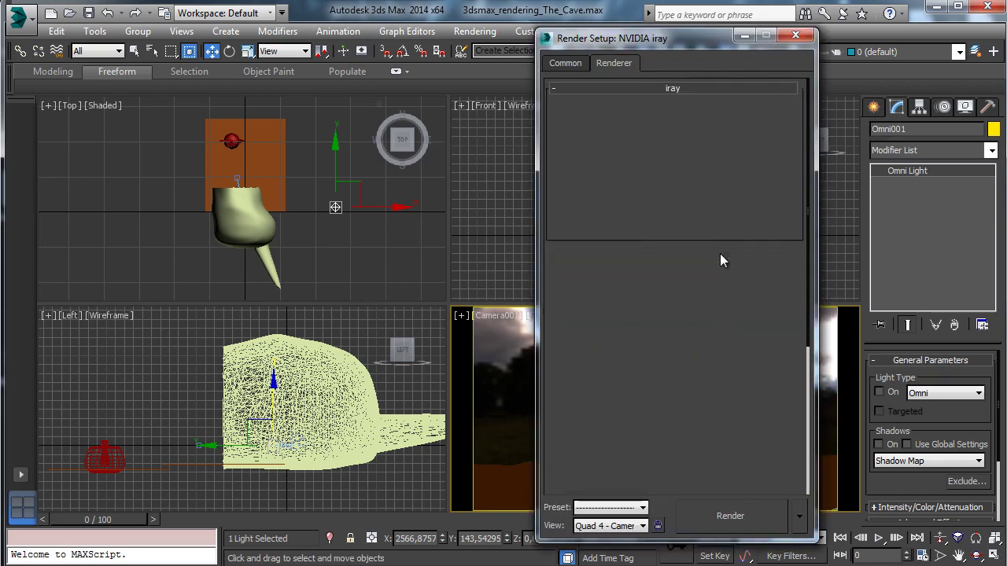
scroll(731, 267, down, 4)
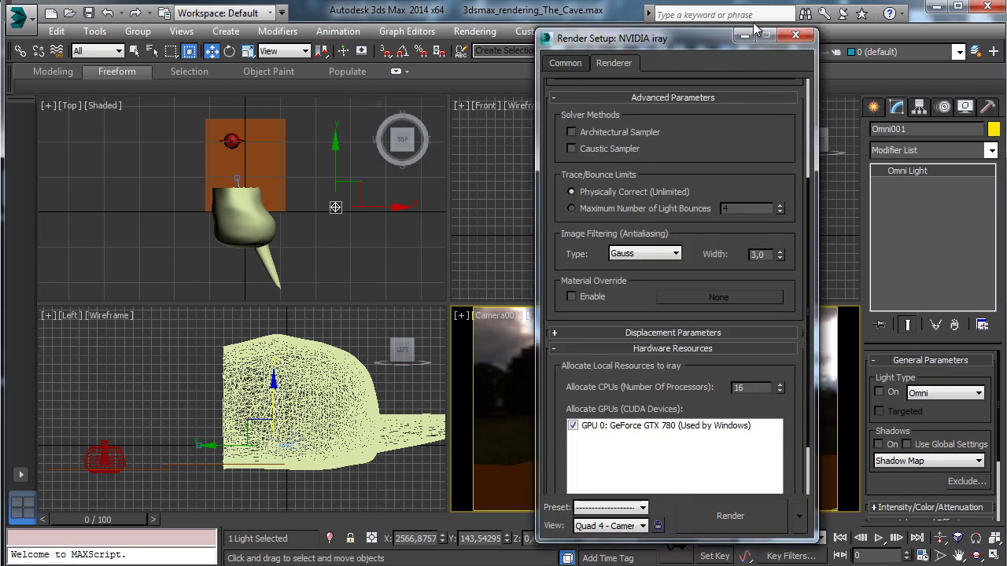
click(796, 35)
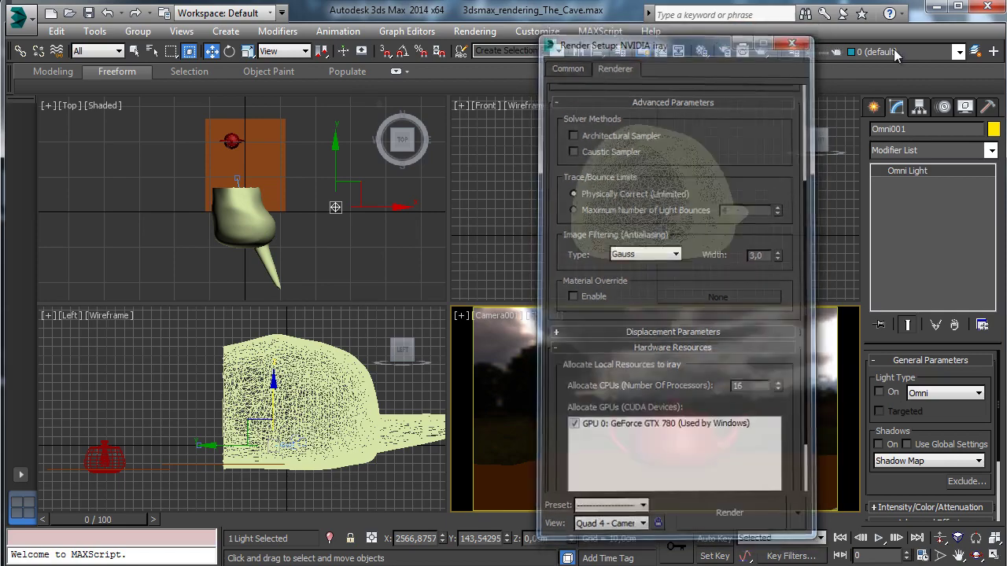
click(774, 50)
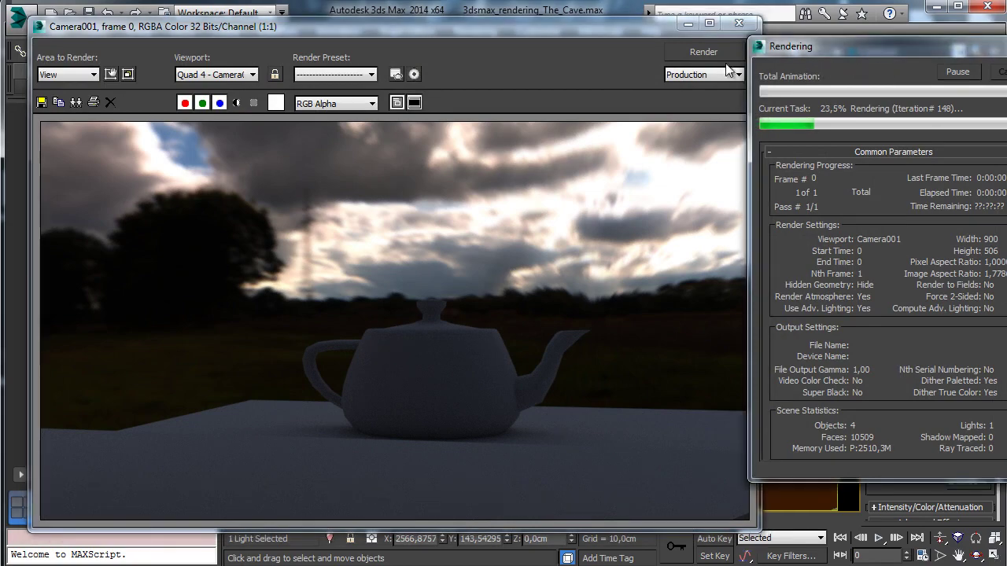
key(Escape)
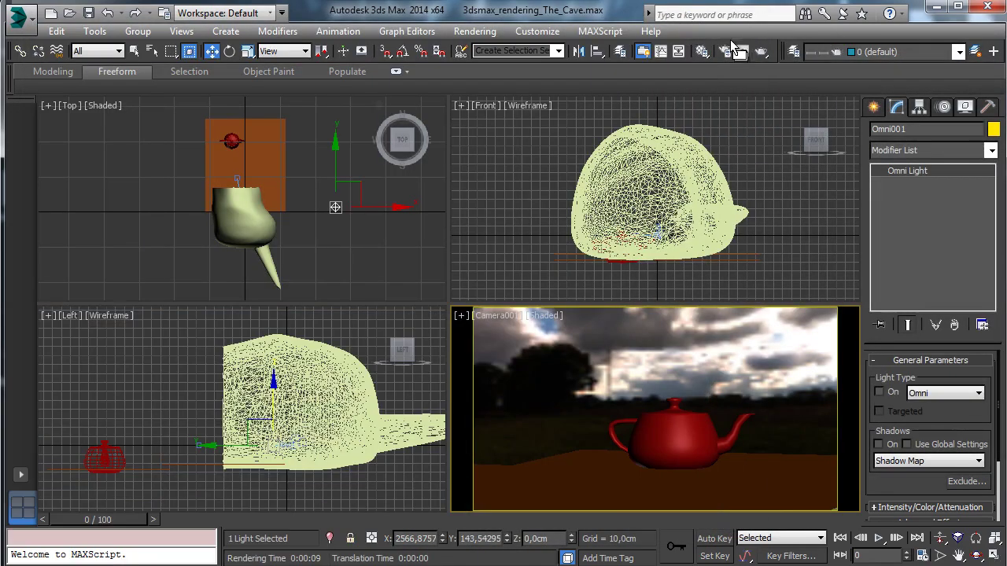
- Set the sky map's Blur to 0,01 in the Material Editor
click(739, 51)
drag(823, 39, 228, 48)
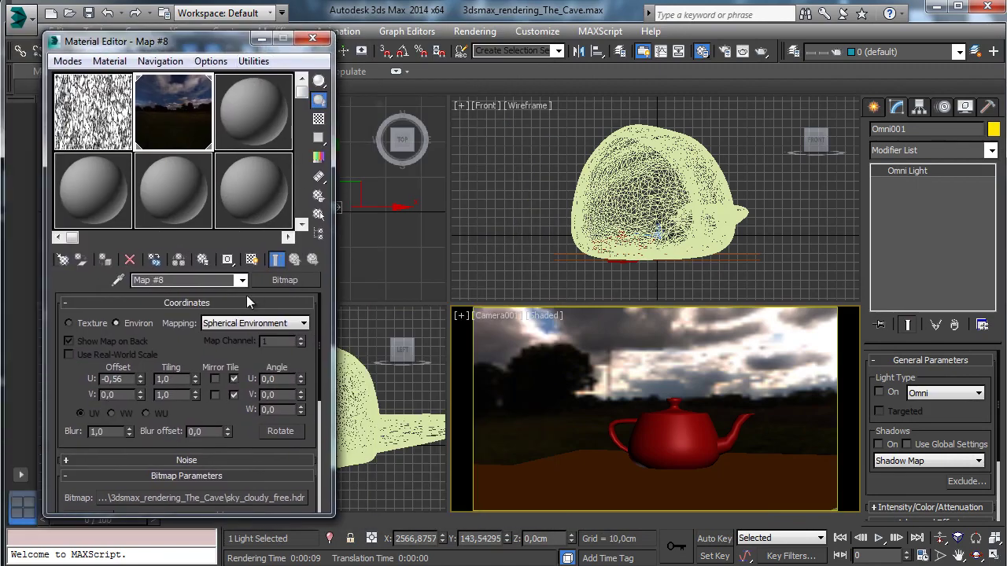
right_click(129, 434)
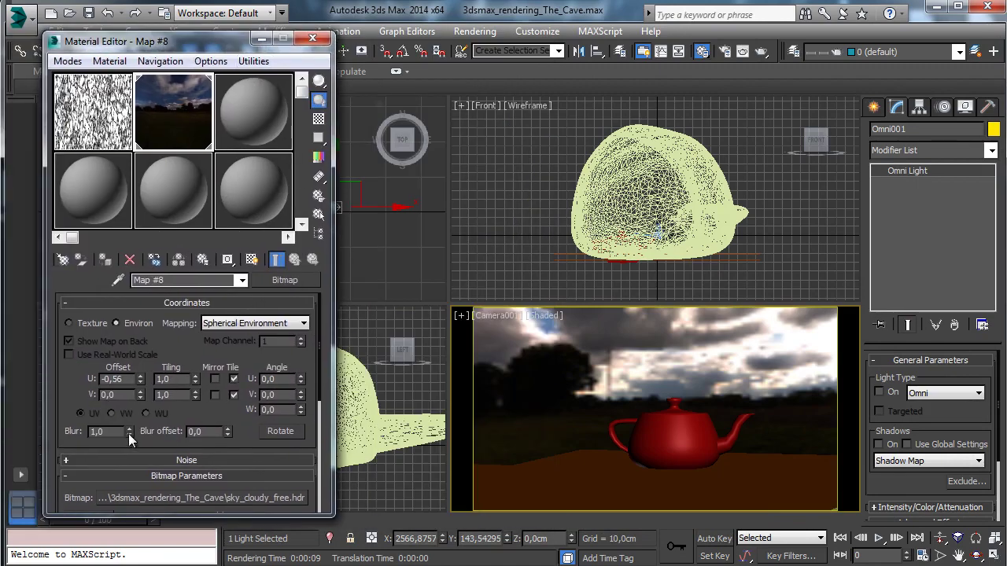
- Replace the sky map in its slot with a Color Correction map, keeping the HDR bitmap as its sub-map
click(290, 283)
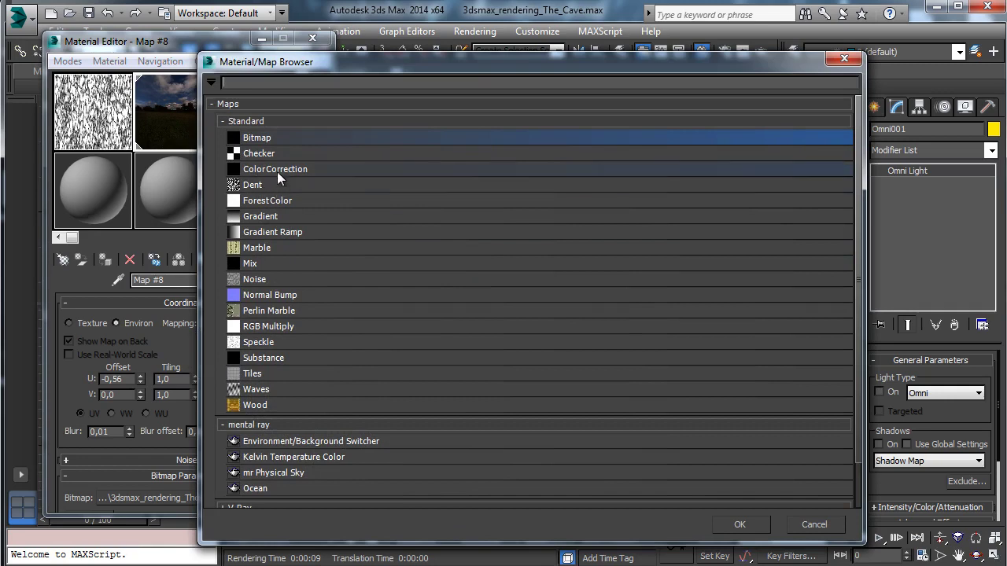
click(286, 171)
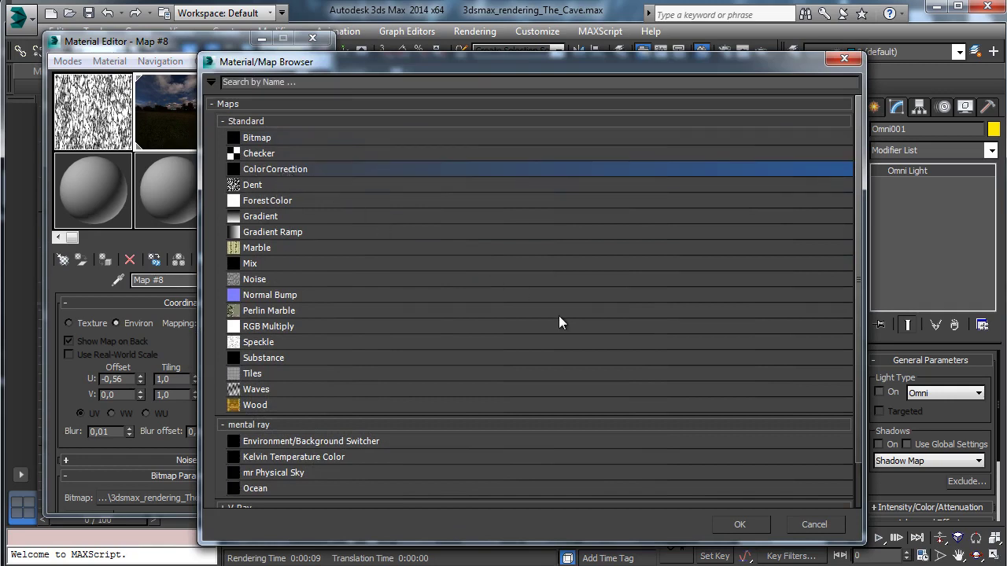
click(740, 524)
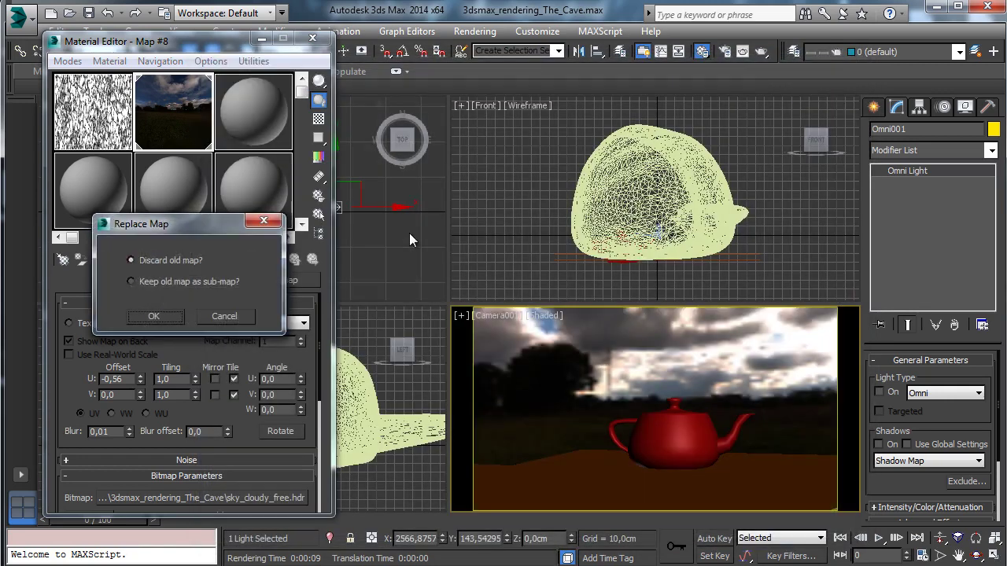
click(154, 317)
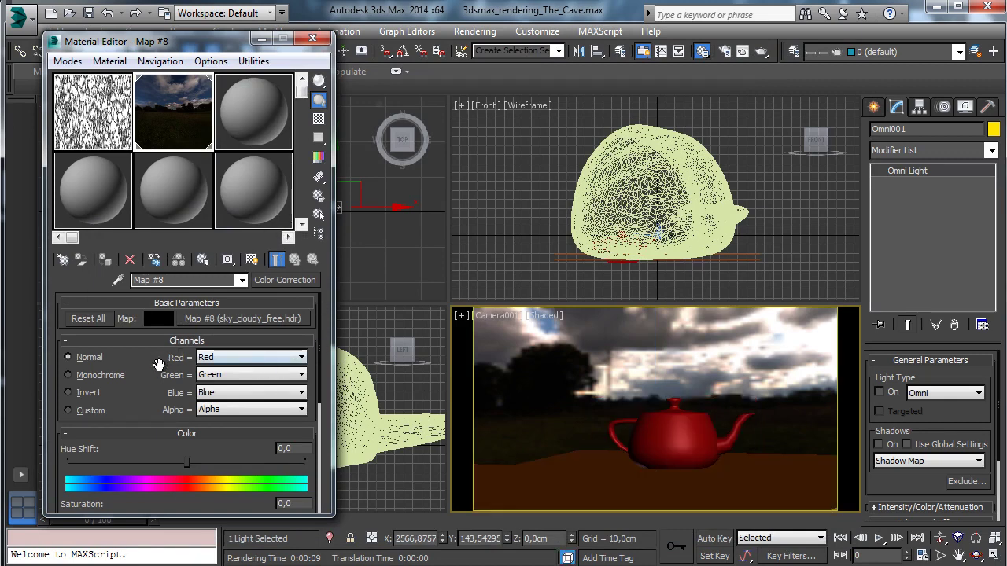
- Set the Color Correction brightness to about 35,5 and contrast to about 83,4, and test-render the camera view, stopping early
scroll(159, 365, down, 5)
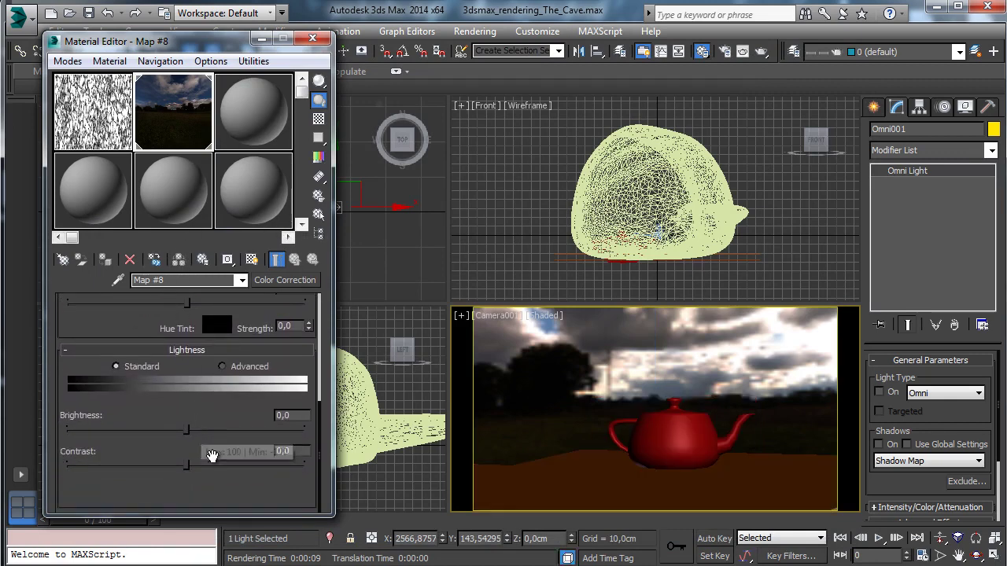
drag(212, 456, 238, 464)
drag(186, 428, 208, 429)
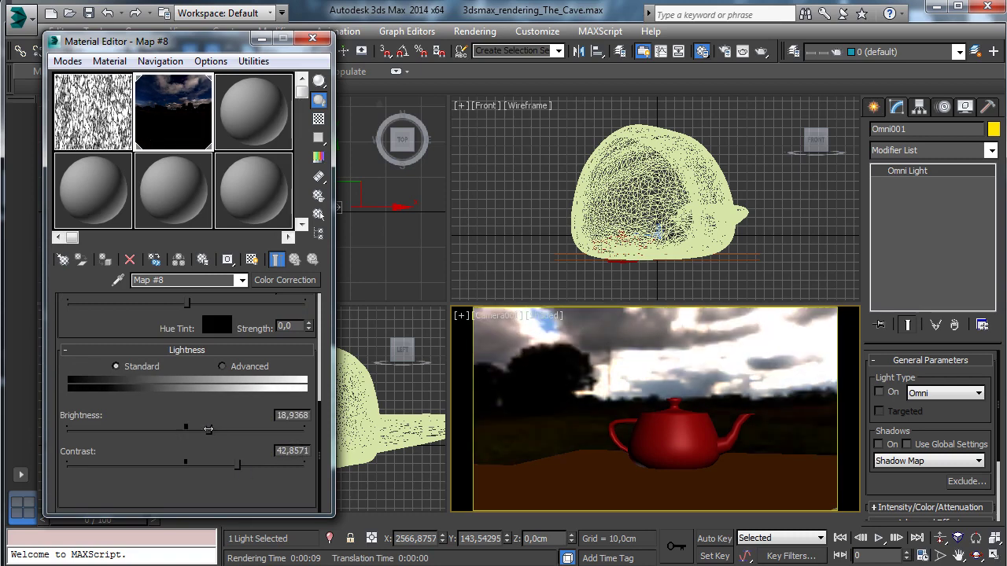
drag(237, 464, 272, 466)
drag(243, 431, 228, 429)
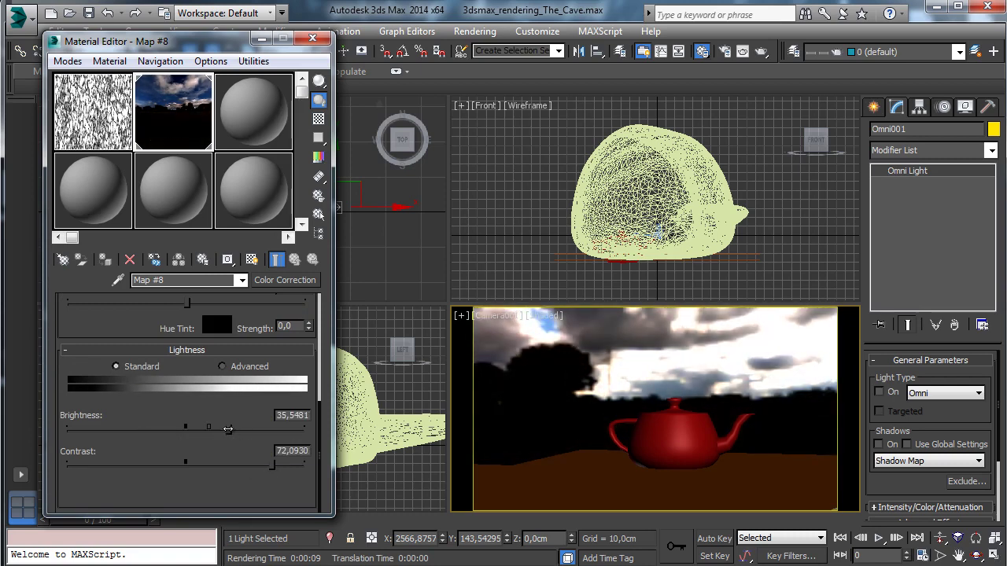
drag(272, 465, 283, 461)
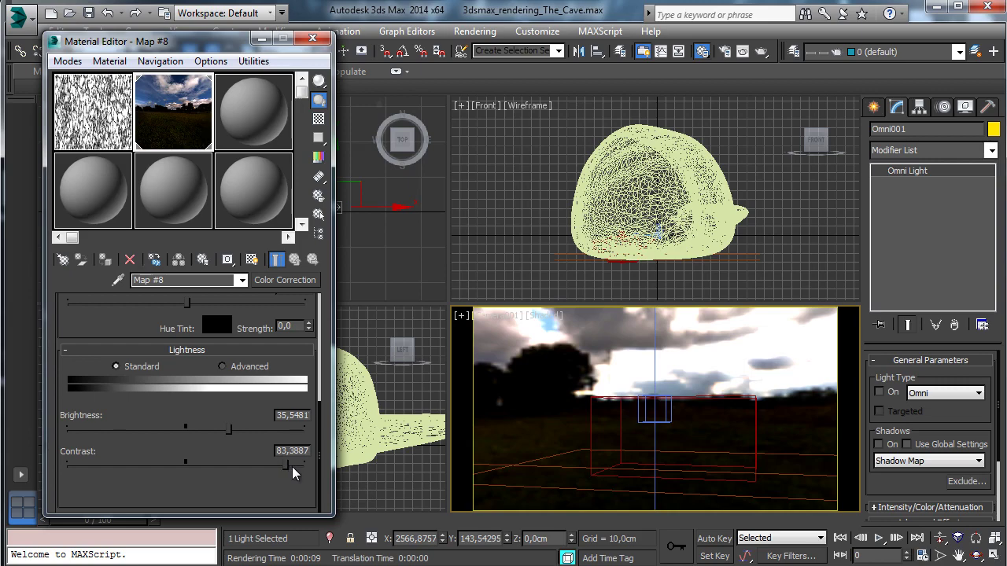
click(761, 51)
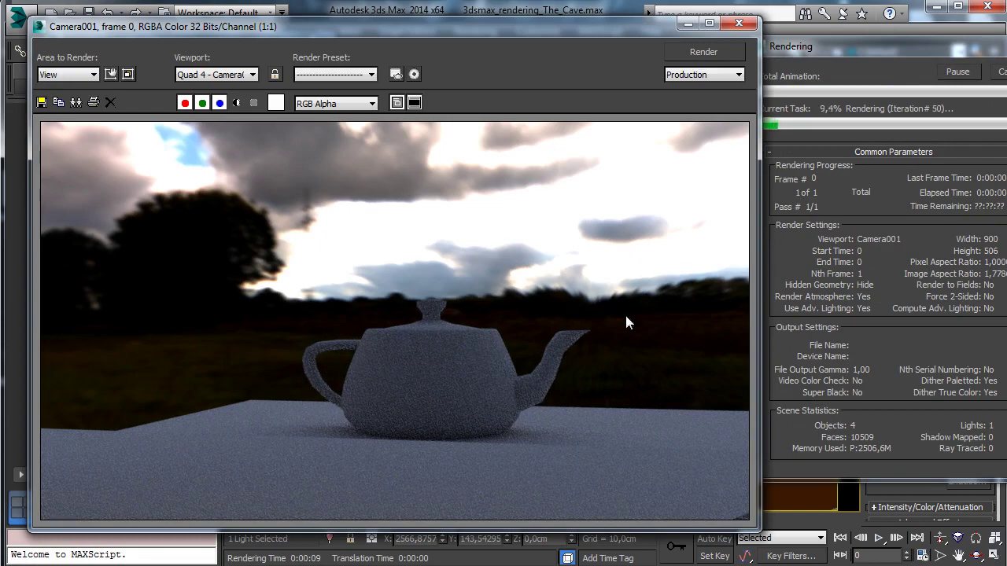
click(997, 69)
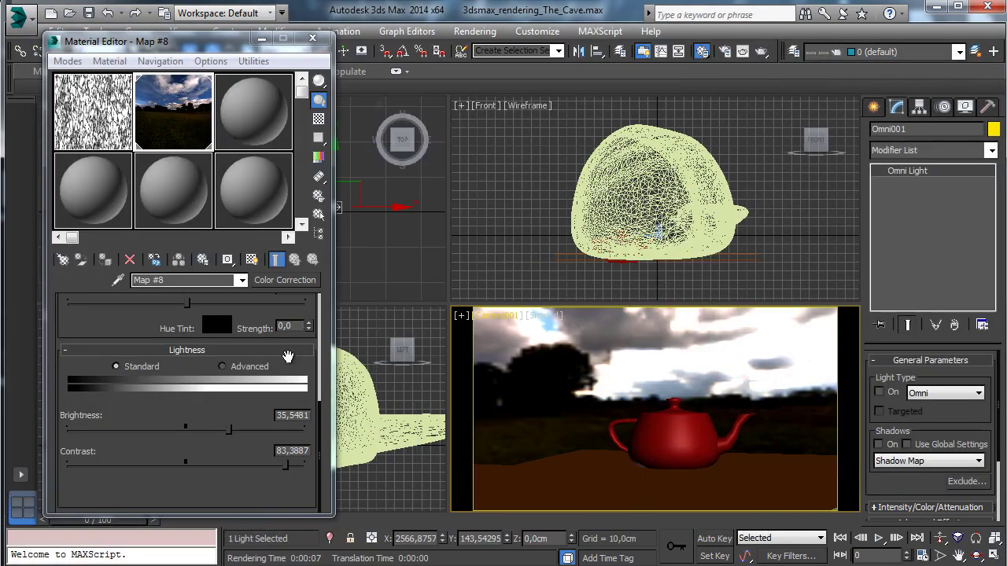
- Set the Color Correction contrast to 100 and brightness to about 50,2, and test-render the teapot again, stopping early
drag(292, 464, 315, 470)
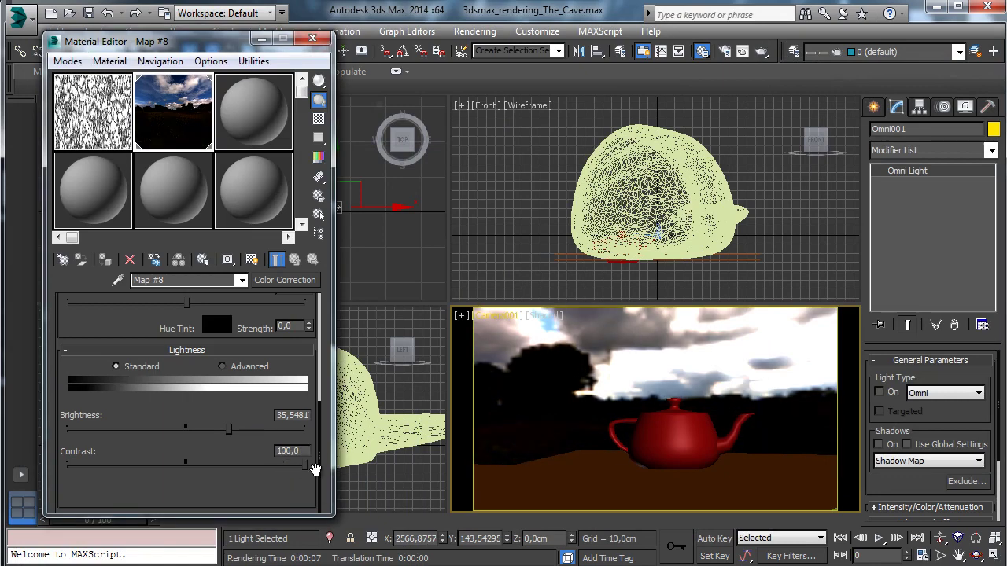
click(236, 431)
drag(240, 431, 246, 431)
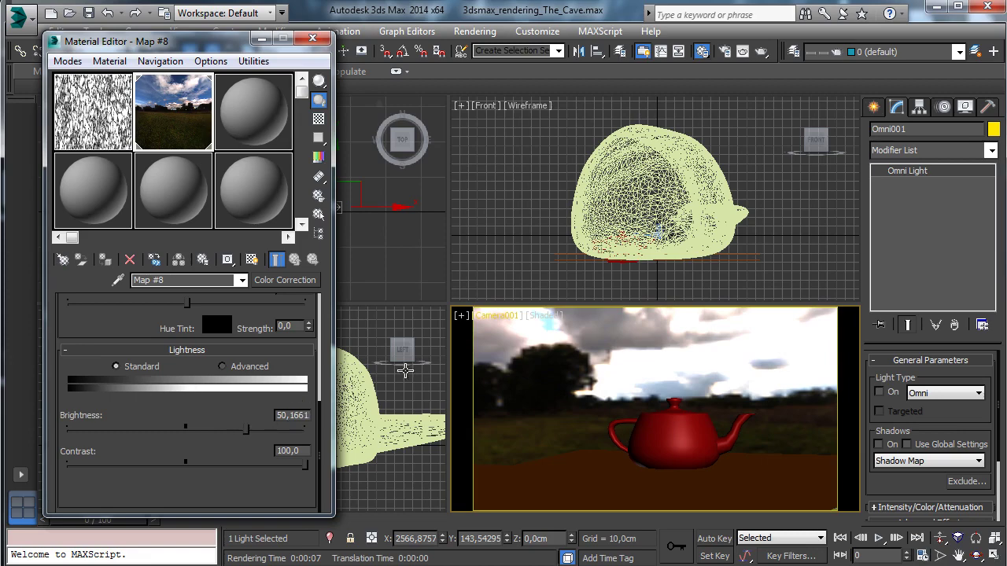
click(762, 52)
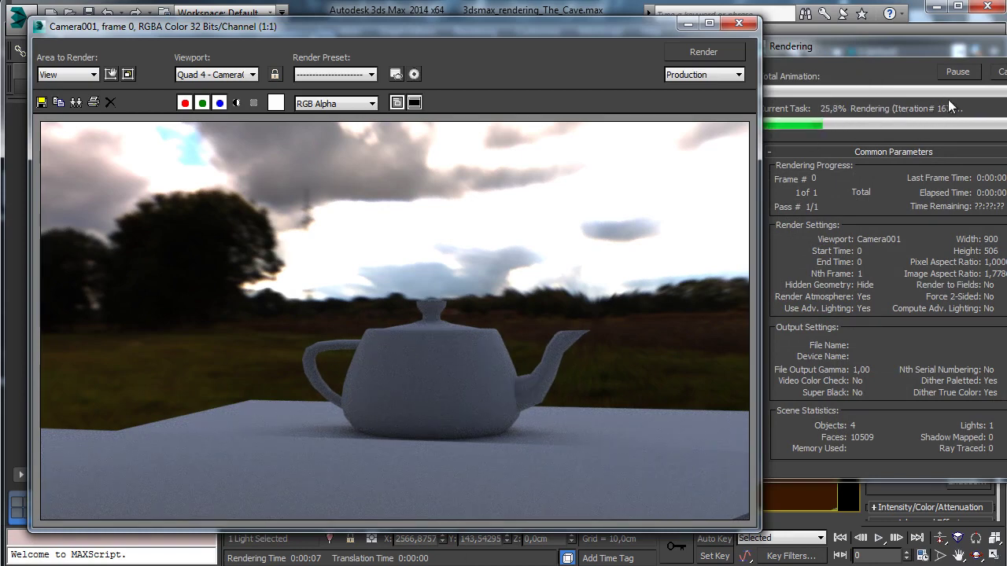
click(850, 70)
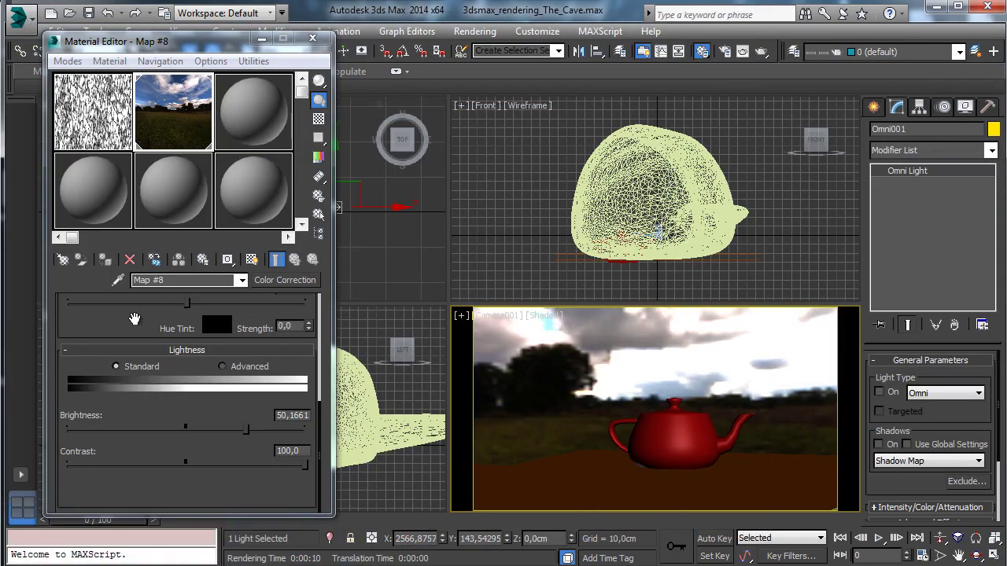
- Insert a second Color Correction map beneath the existing one in place of the HDR bitmap, keeping the bitmap as its sub-map
drag(143, 315, 142, 389)
scroll(142, 389, down, 3)
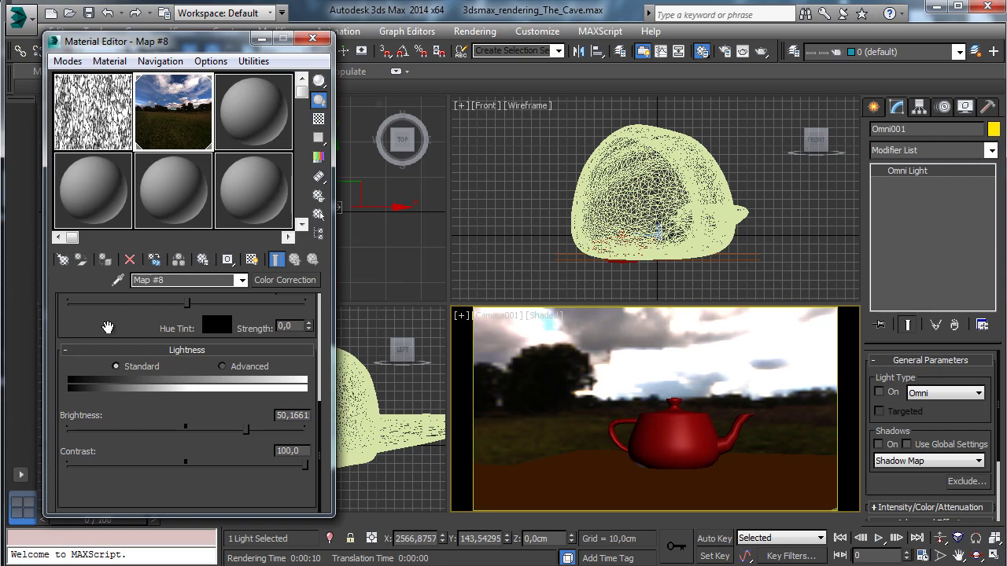
scroll(212, 415, up, 10)
click(245, 315)
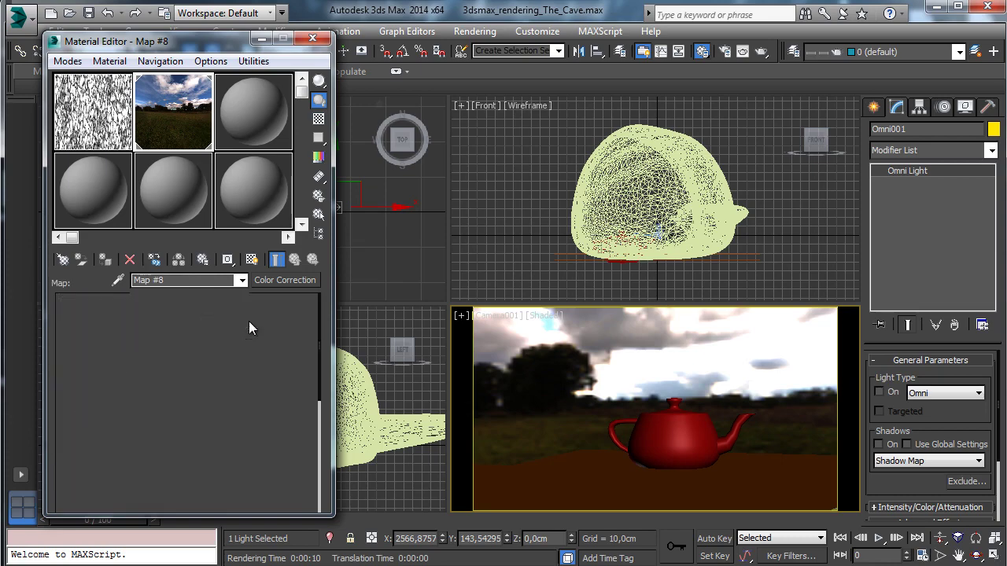
click(271, 280)
double_click(297, 170)
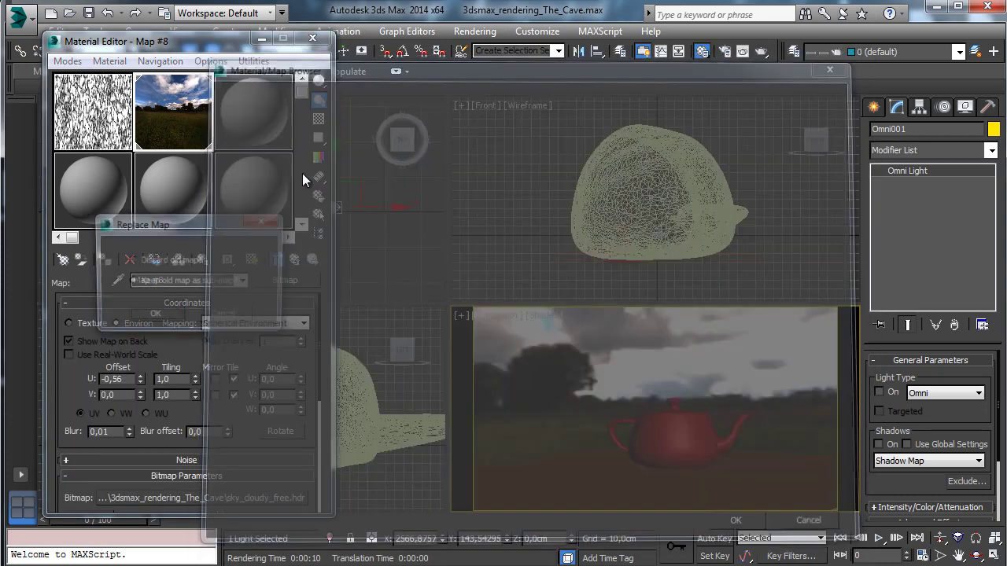
click(164, 314)
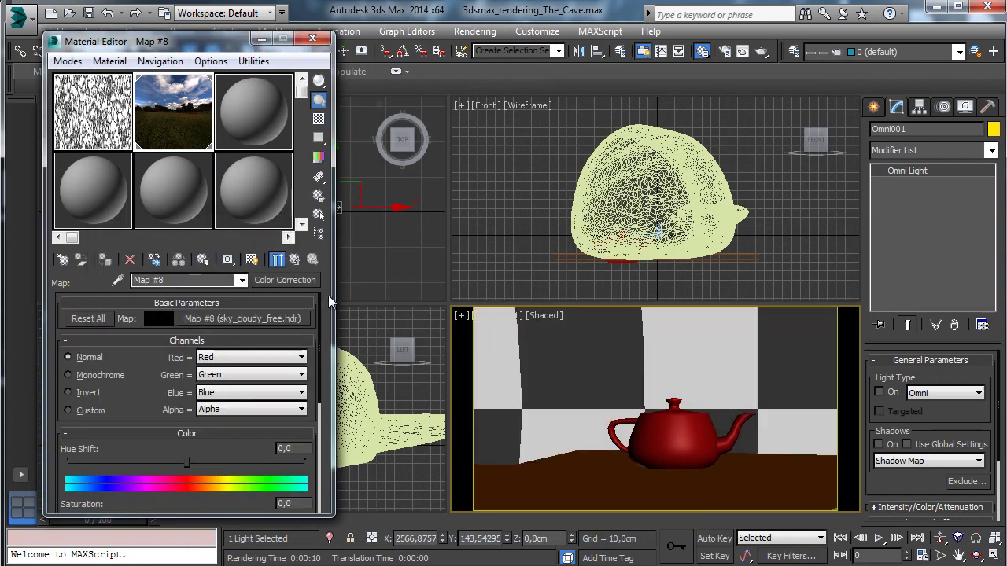
- Switch the nested Color Correction's Lightness to Advanced, set its RGB gamma/contrast to 2, and test-render the teapot
scroll(125, 381, down, 5)
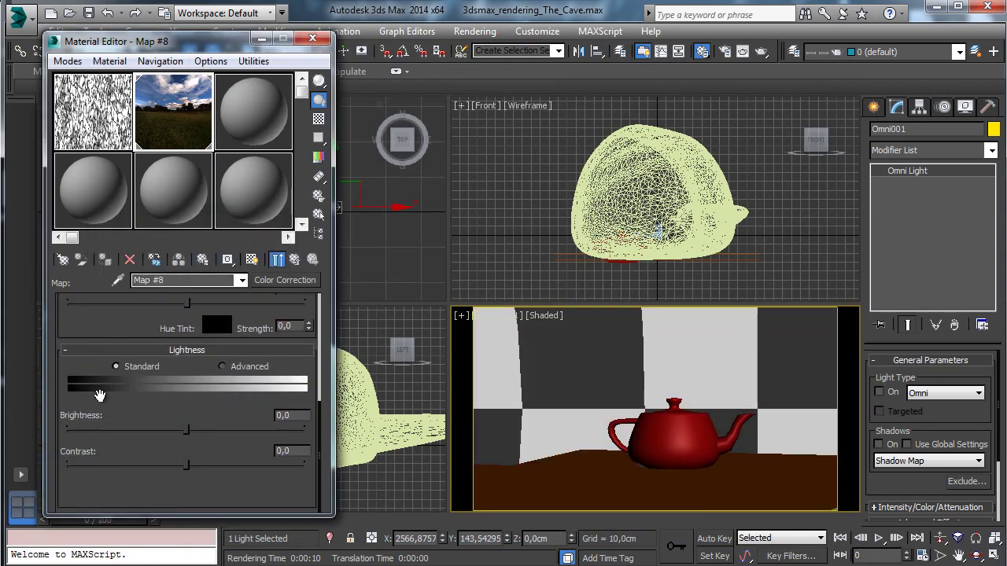
click(236, 367)
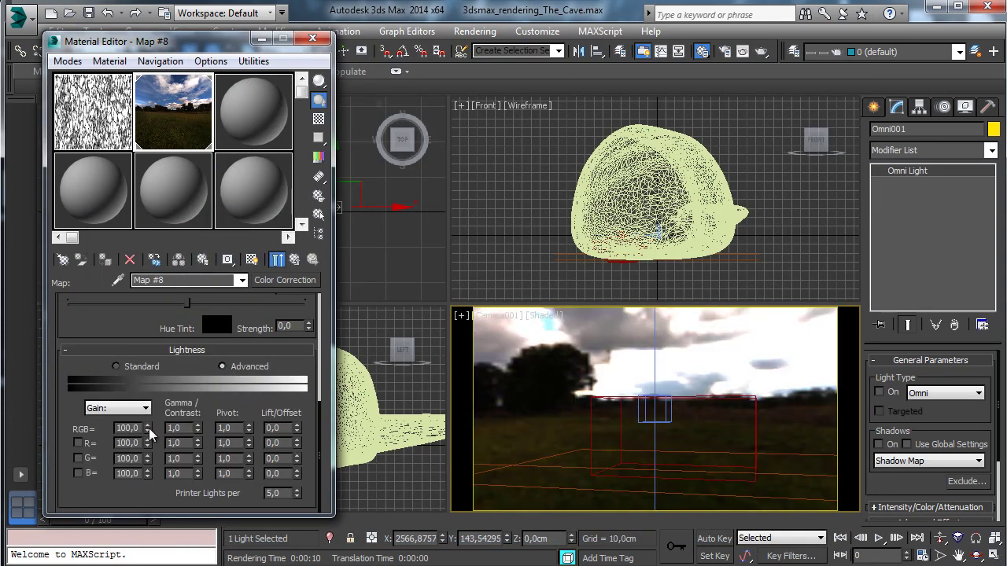
click(185, 428)
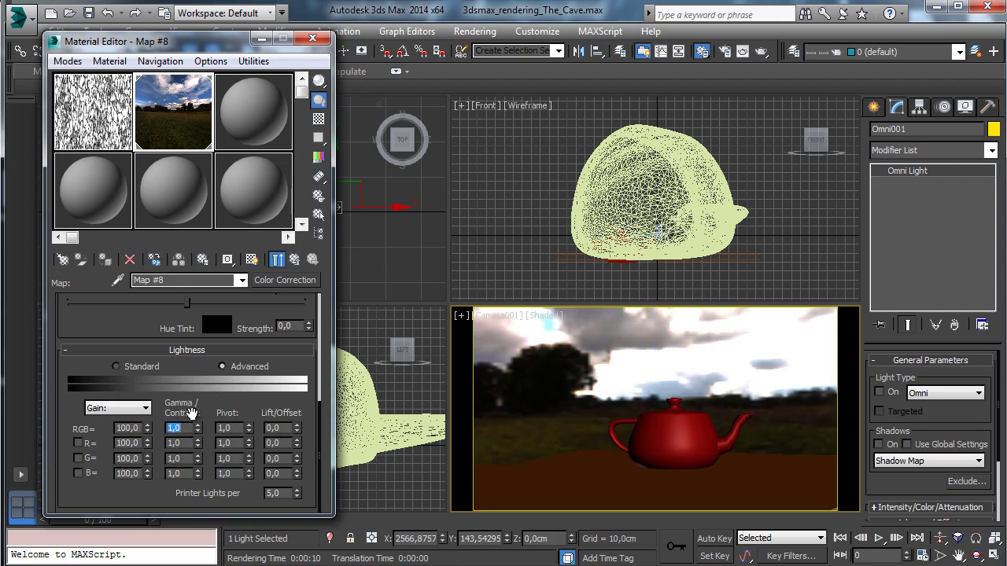
text(2)
key(Return)
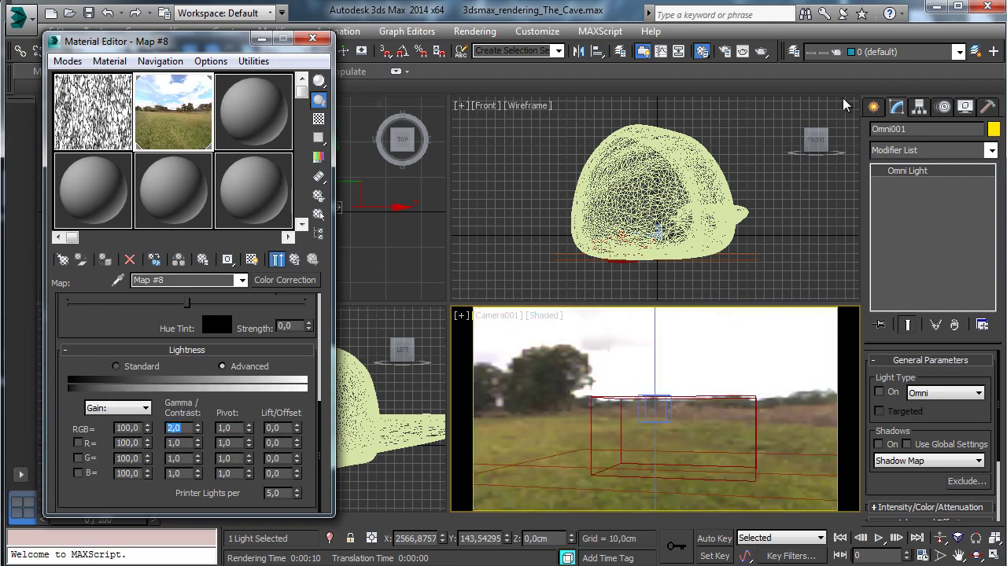
click(761, 51)
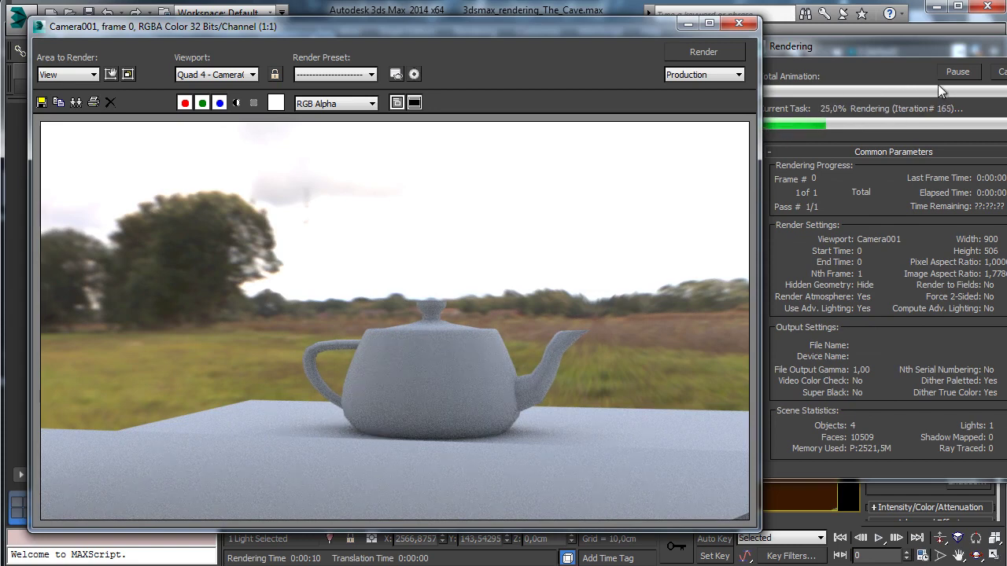
click(686, 26)
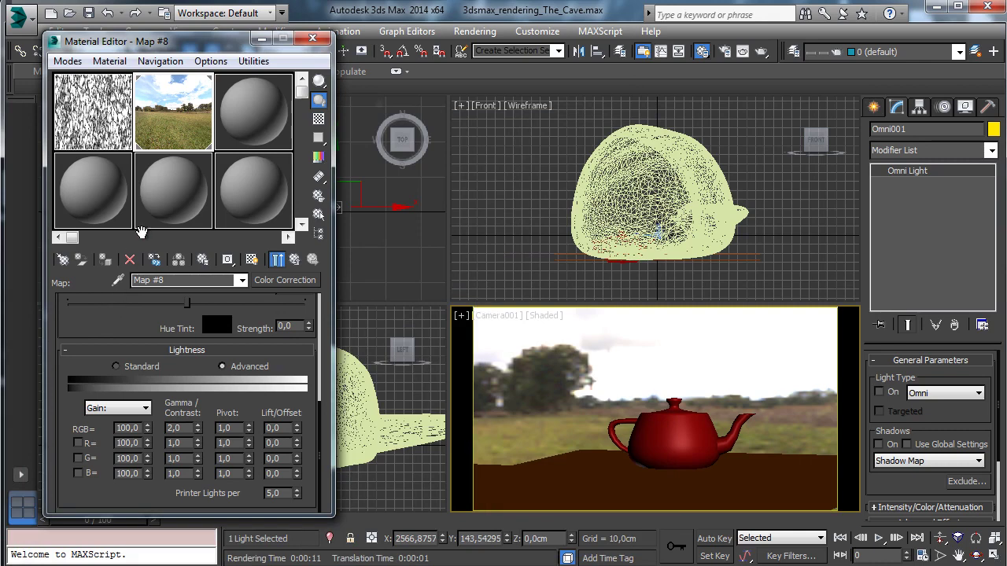
- Review the nested Color Correction map's settings and its HDR sub-map, and close the Material Editor
scroll(215, 314, up, 5)
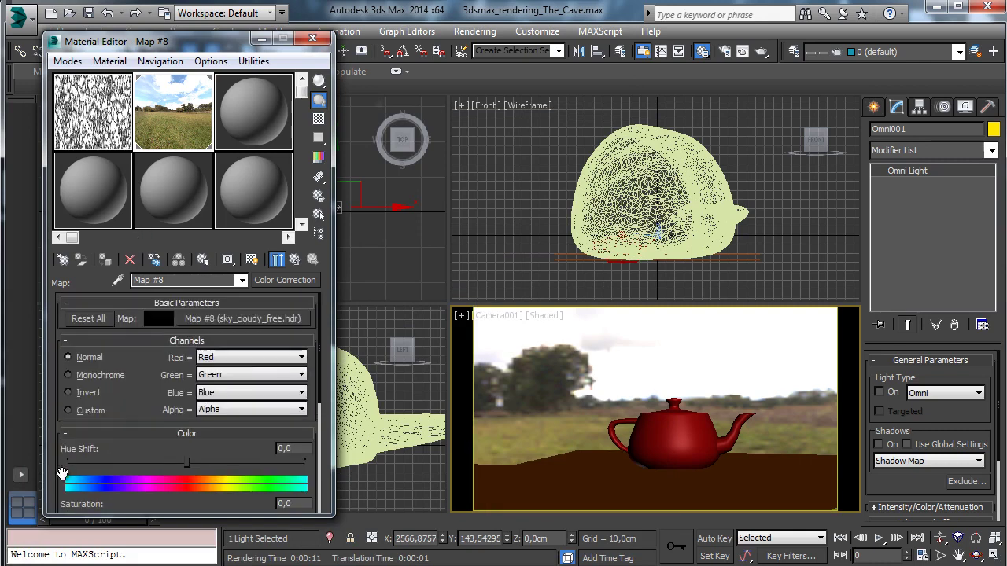
click(290, 318)
click(295, 259)
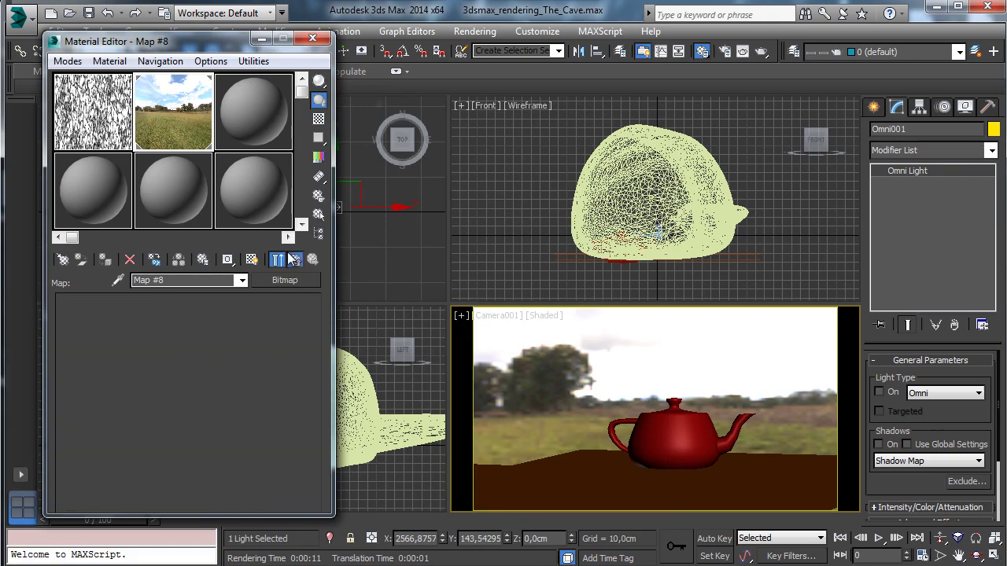
drag(169, 393, 178, 265)
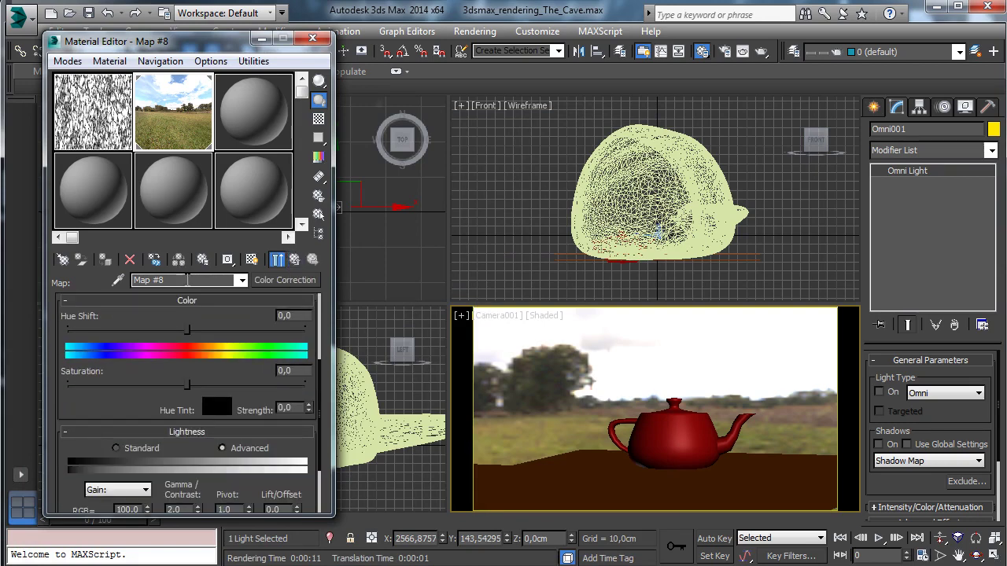
click(313, 38)
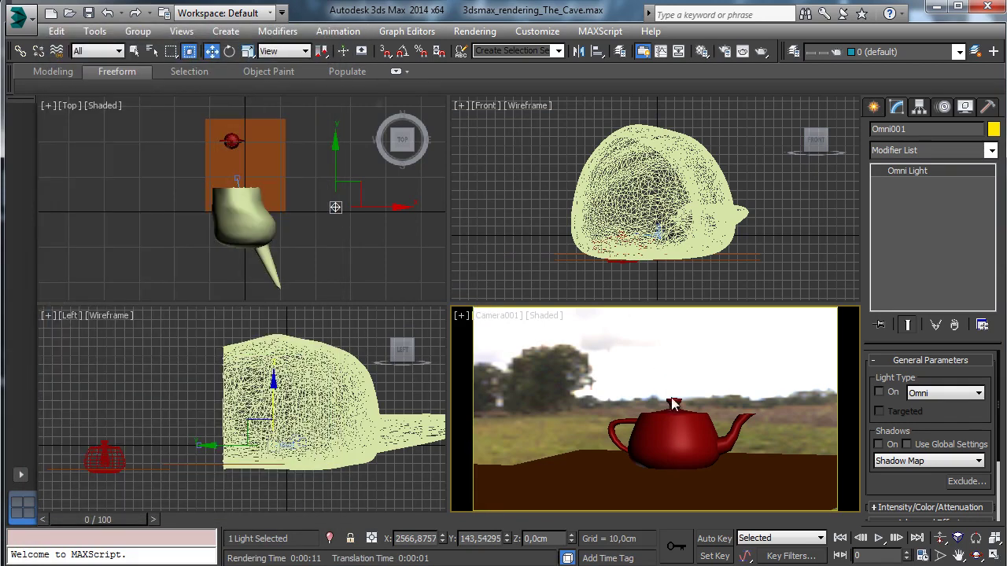
- Delete the red test teapot from the scene
click(675, 409)
key(Delete)
click(774, 193)
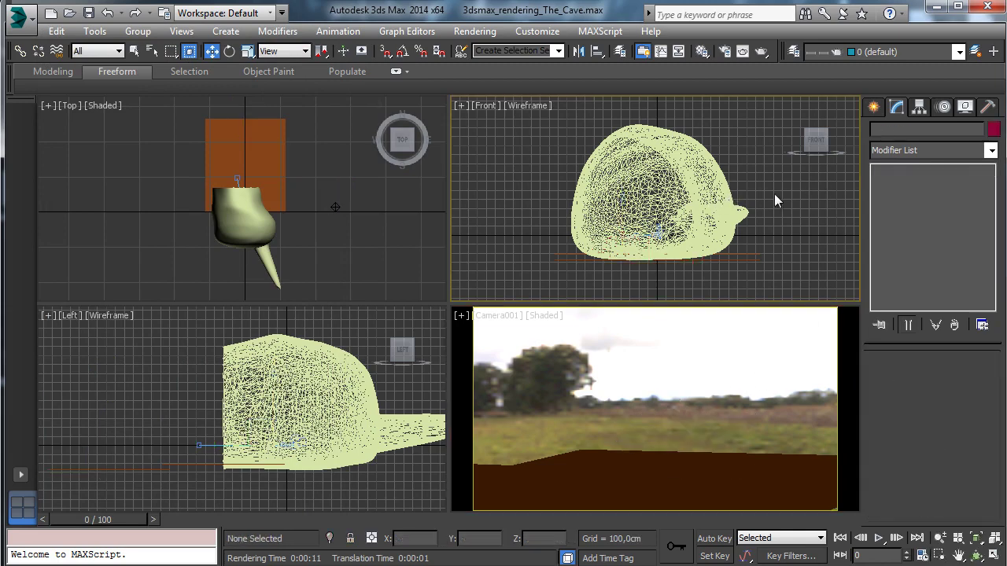
- Unhide the Cave object and save the scene
click(964, 107)
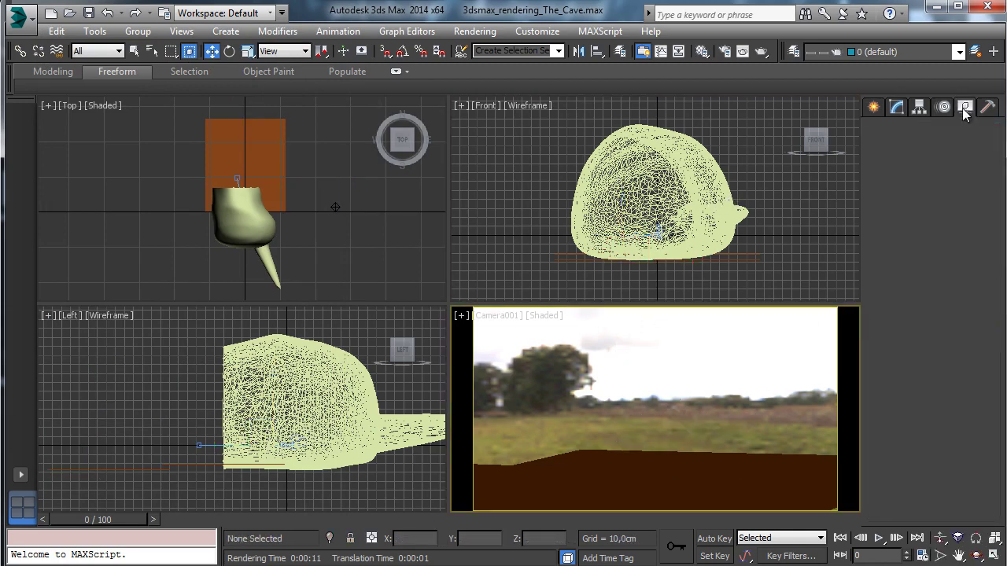
click(951, 376)
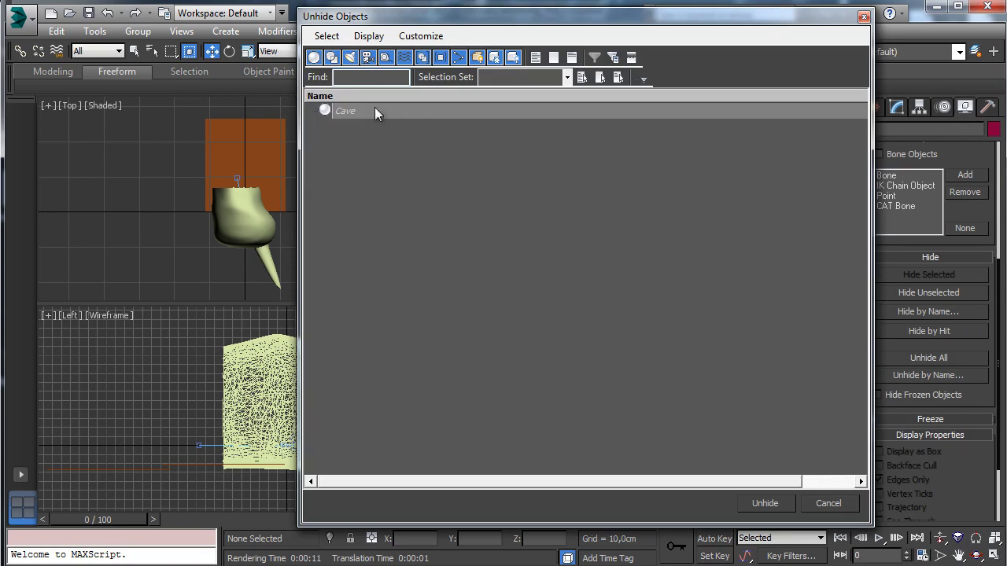
double_click(350, 111)
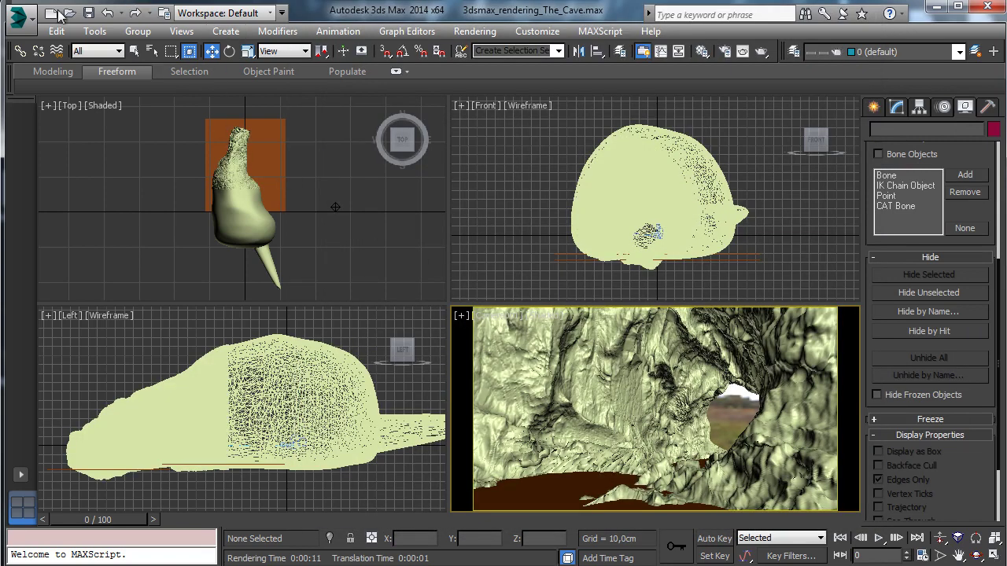
click(88, 13)
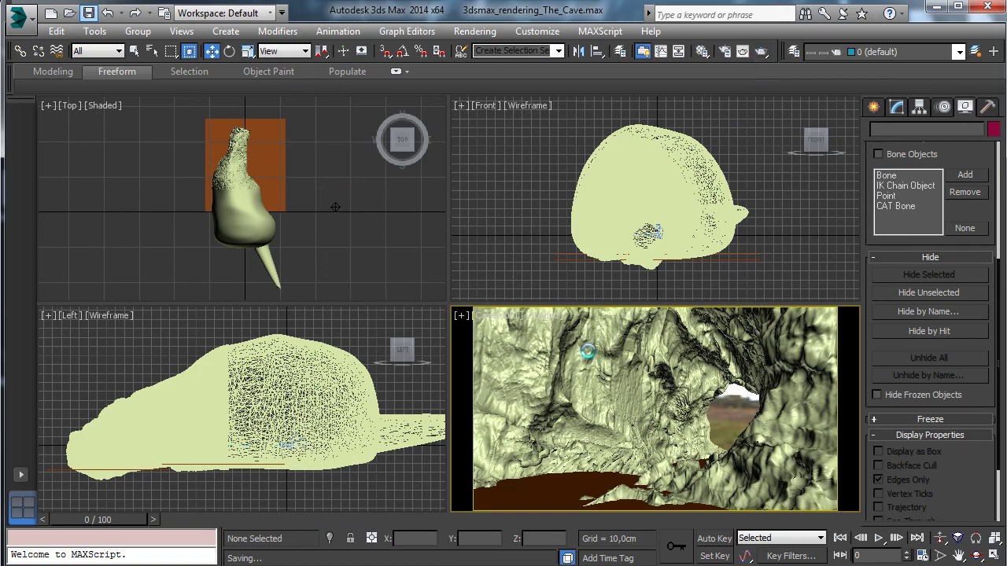
- Turn off the Cave's uppermost TurboSmooth modifier, below Displace, and test-render the camera view, cancelling it early
click(613, 340)
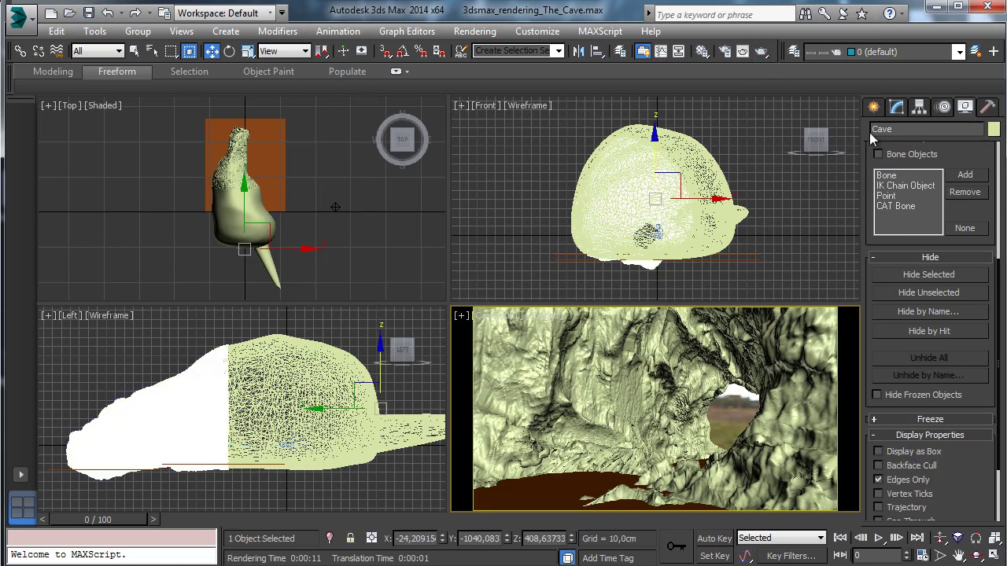
click(897, 107)
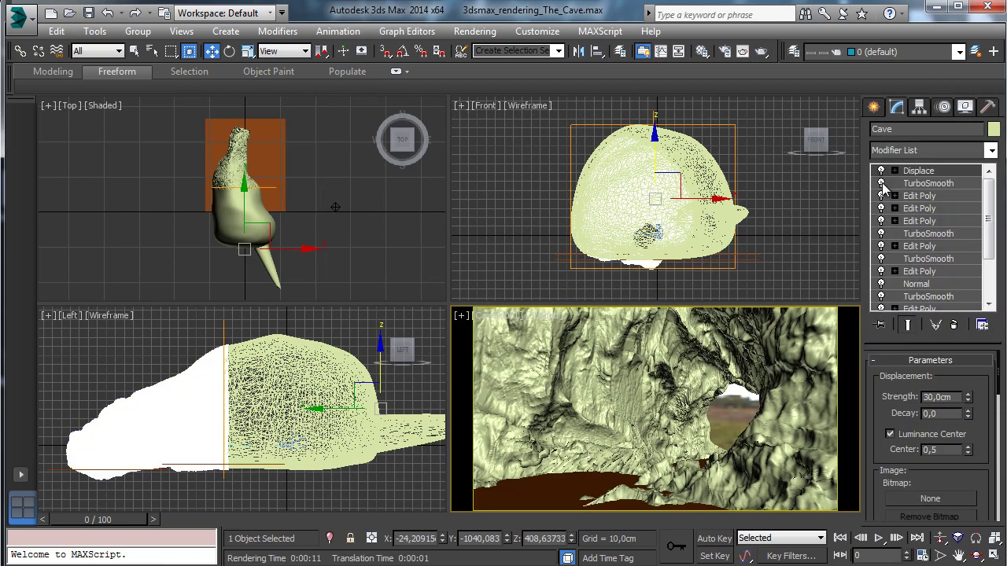
click(881, 184)
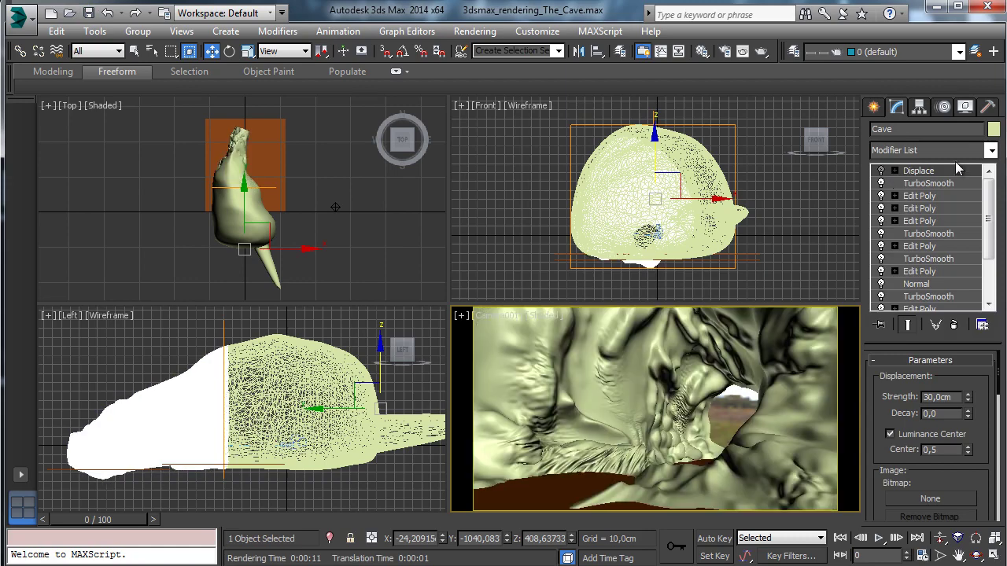
click(761, 51)
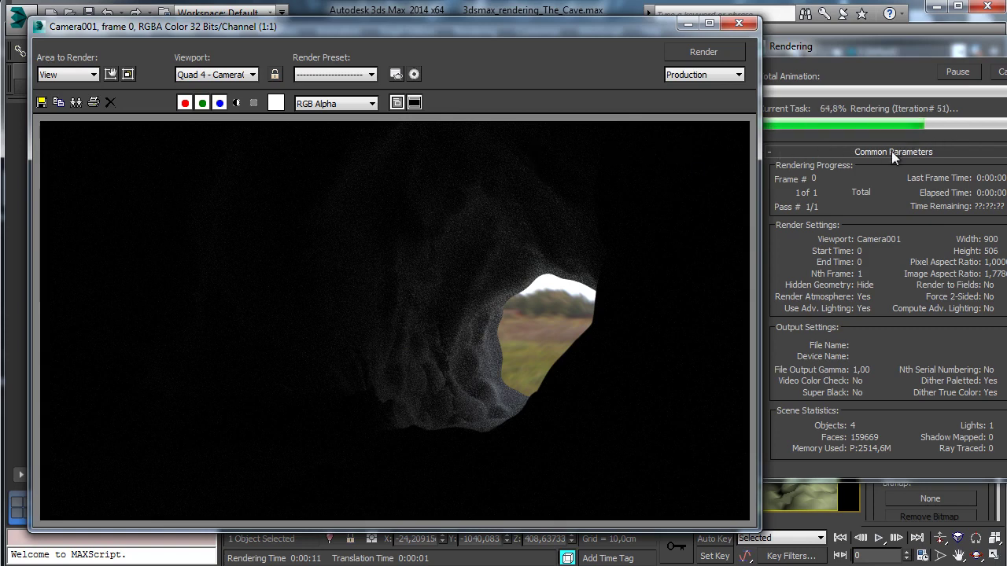
click(997, 85)
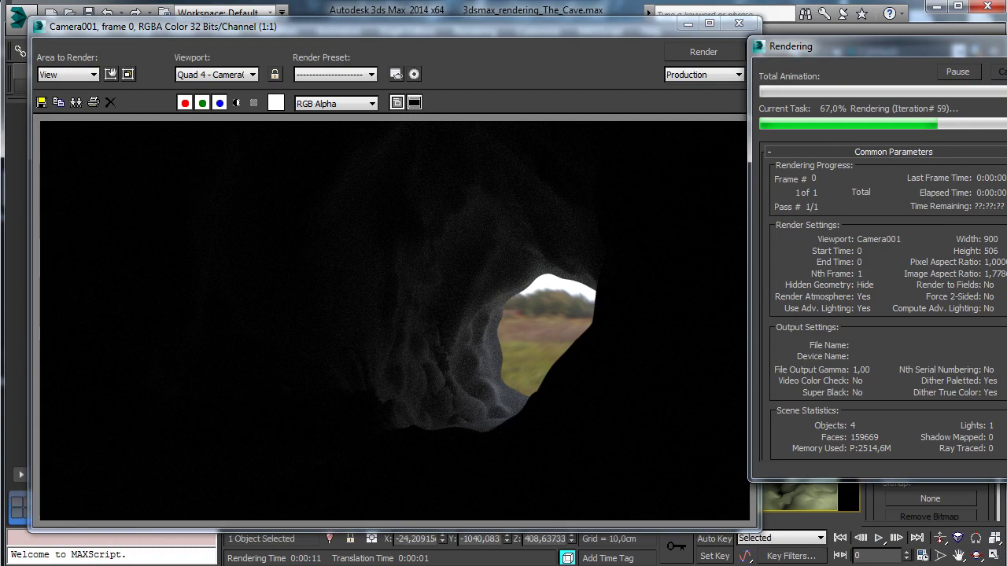
click(999, 71)
- Enable the Architectural Sampler in the NVIDIA iray render settings and close the Render Setup
click(702, 51)
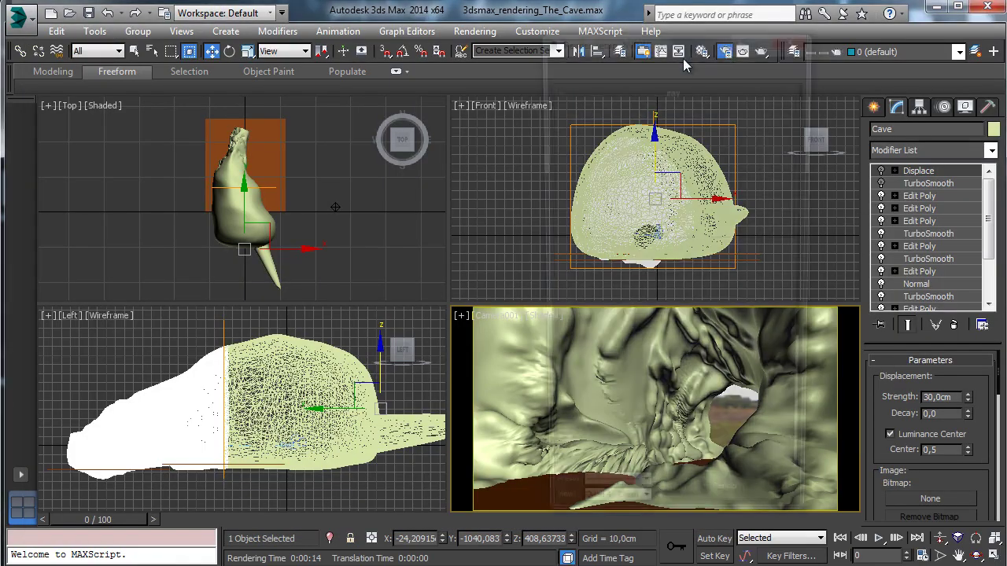
mouse_move(631, 290)
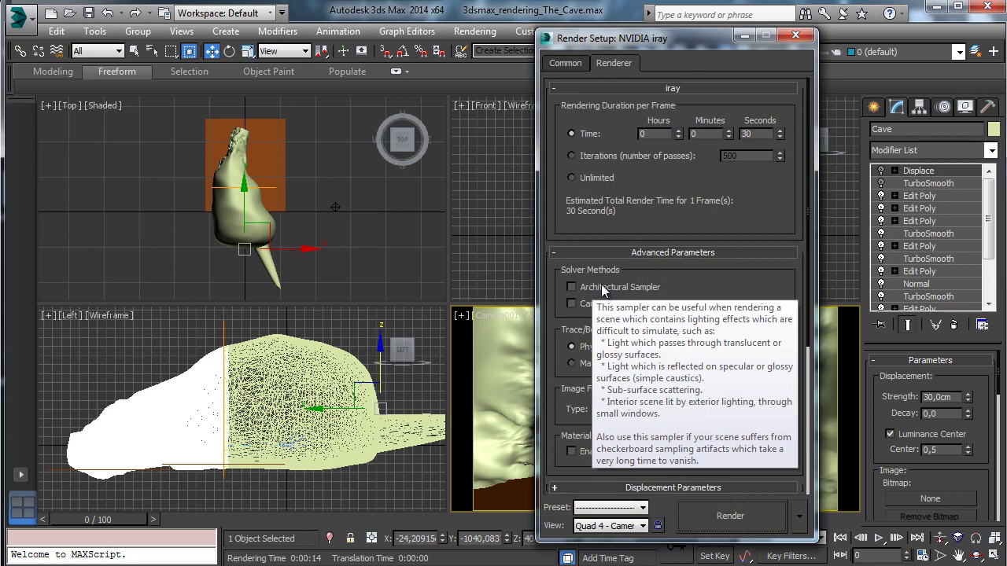
click(599, 288)
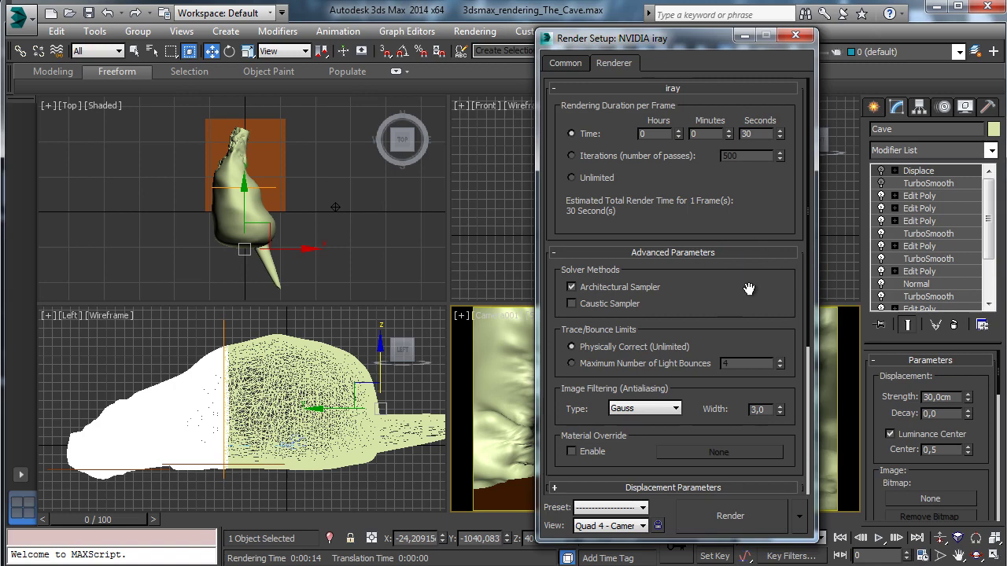
drag(753, 286, 634, 483)
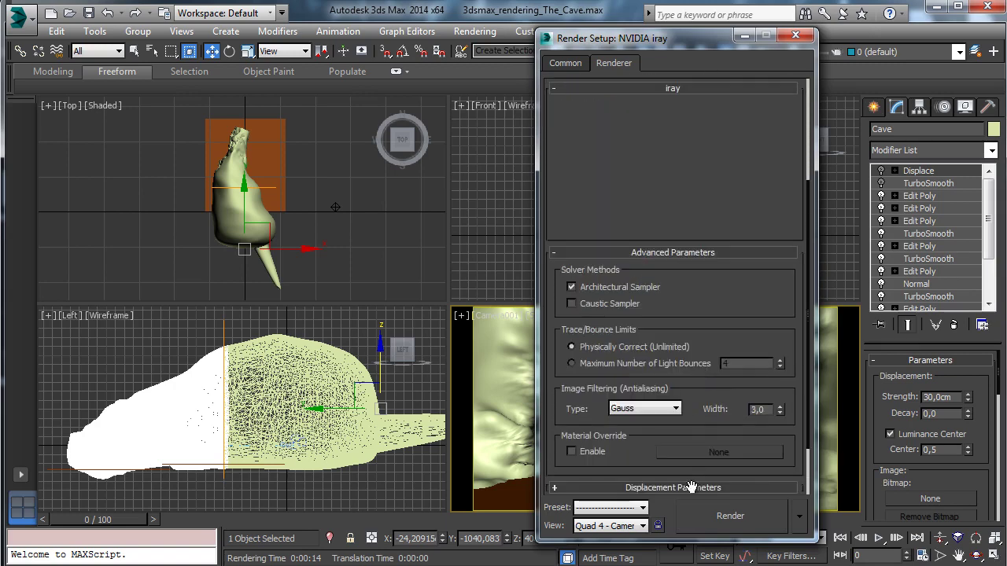
click(567, 62)
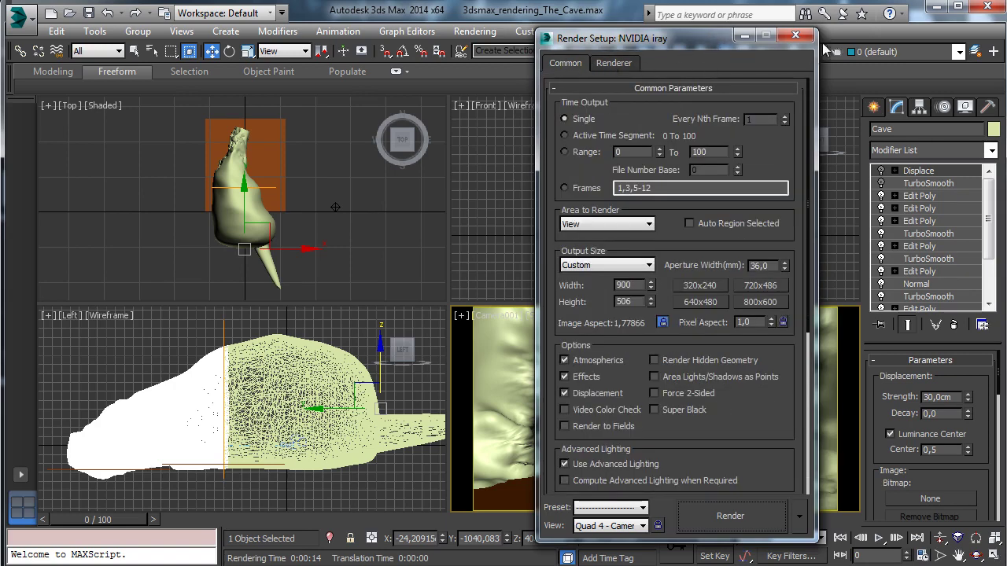
click(795, 35)
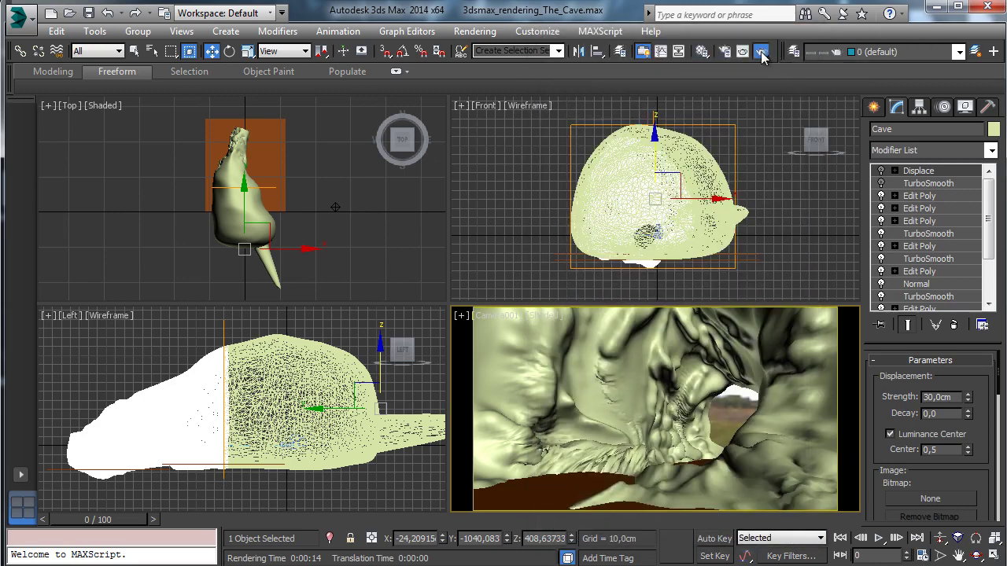
- Test-render the cave with the Architectural Sampler, placing the render and progress windows side by side, and cancel the render early
click(793, 51)
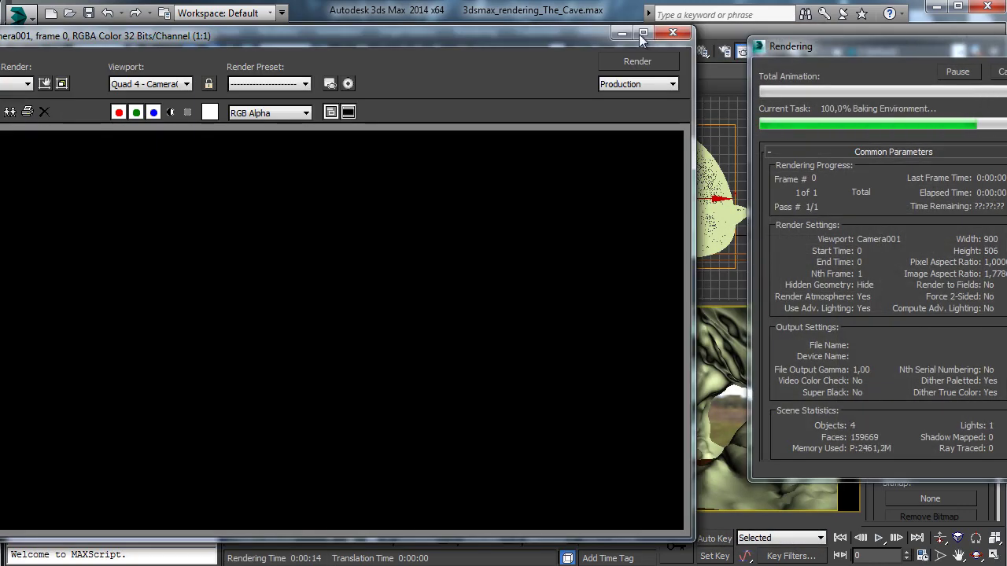
drag(765, 48, 715, 47)
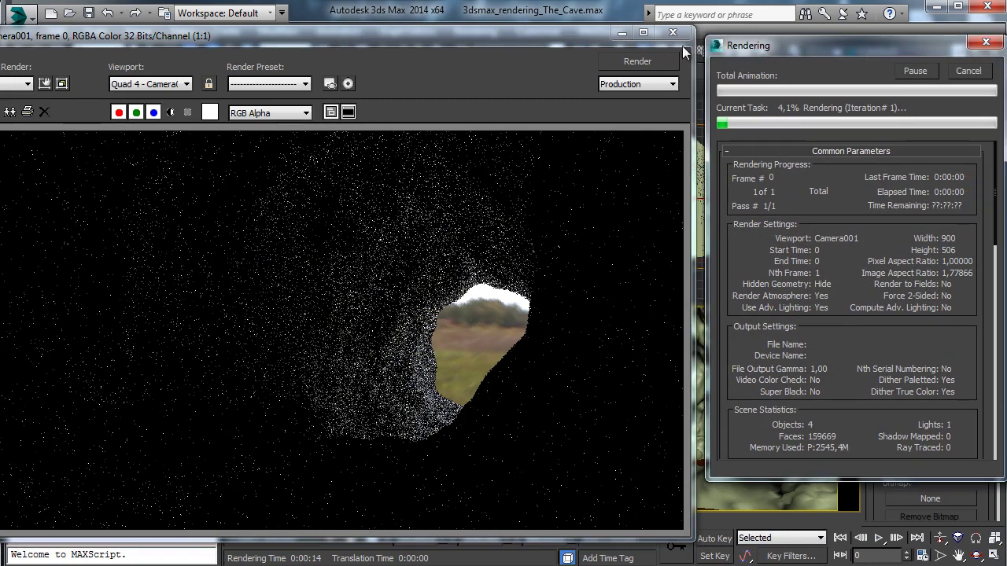
drag(554, 42, 594, 39)
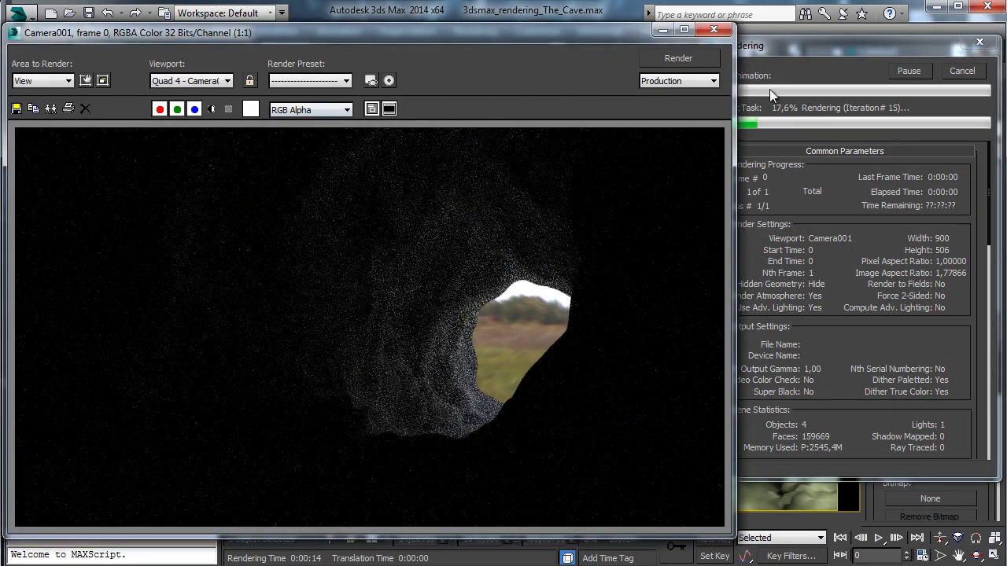
click(934, 79)
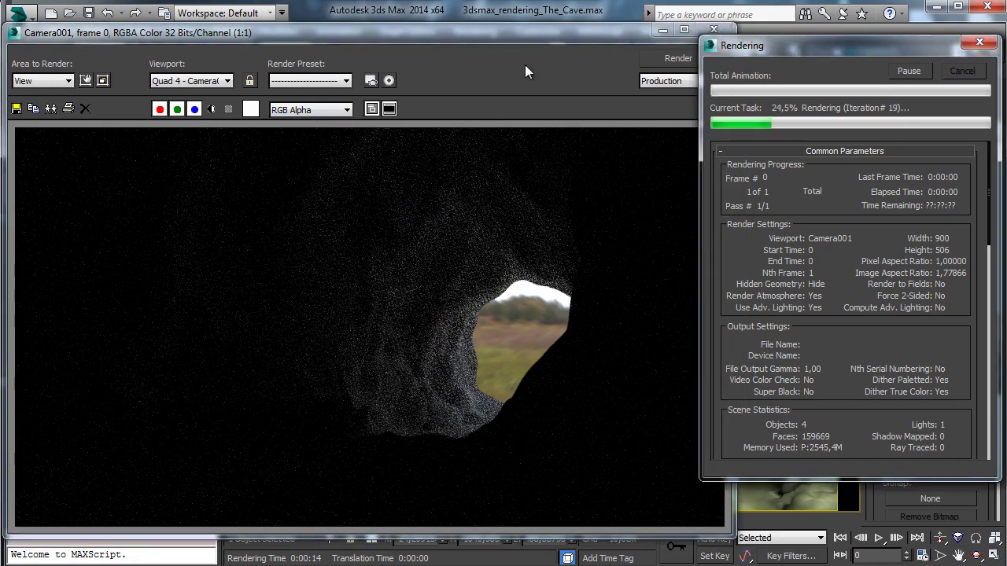
key(Escape)
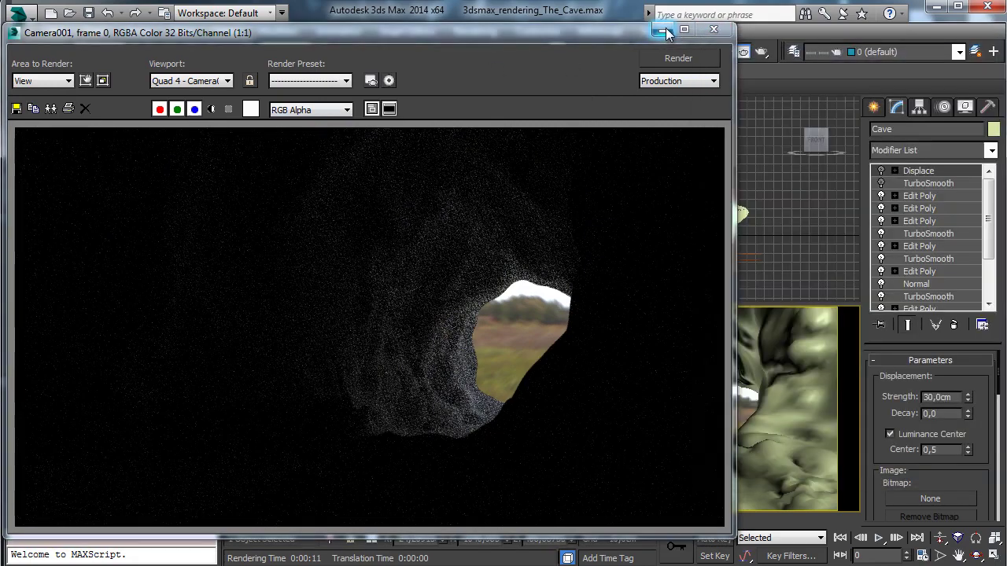
- Save the scene and set the Output Amount of the sky_cloudy_free.hdr bitmap under the Color Correction map to 2
click(662, 30)
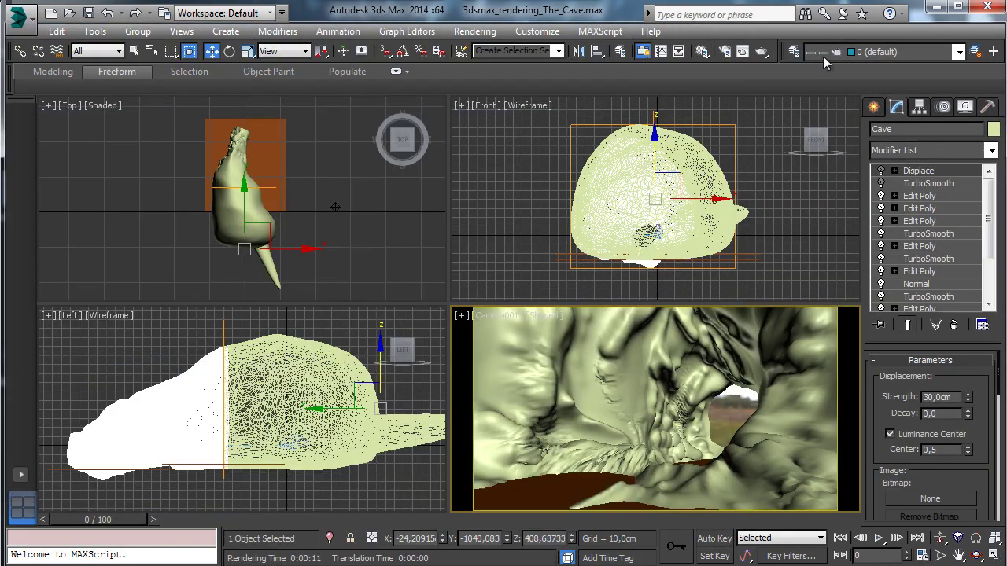
click(88, 13)
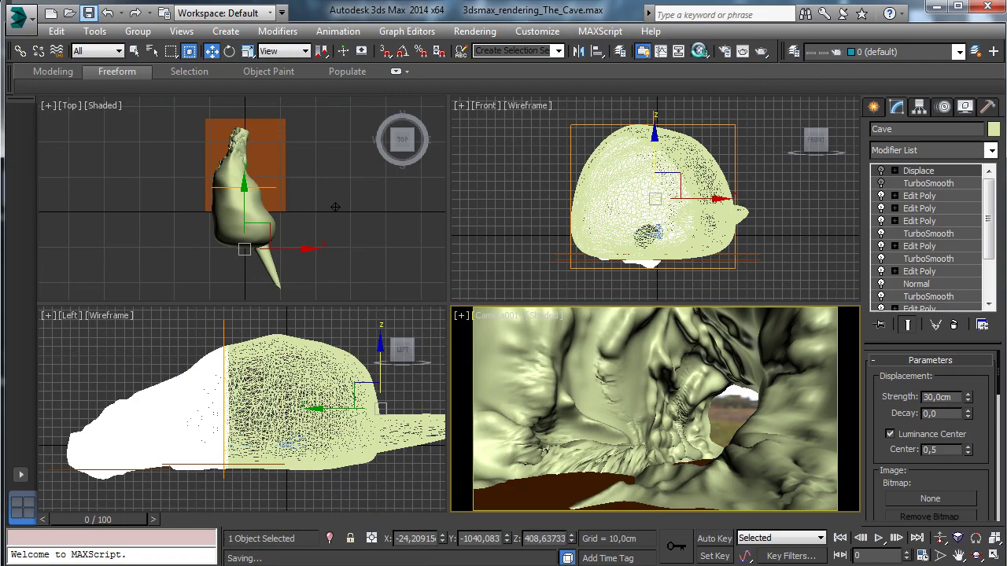
click(701, 51)
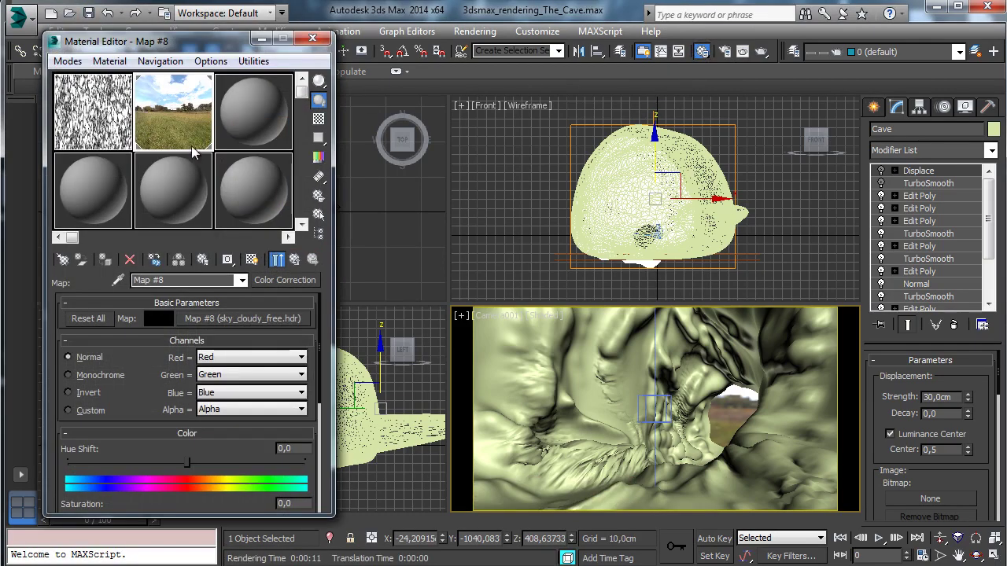
click(262, 317)
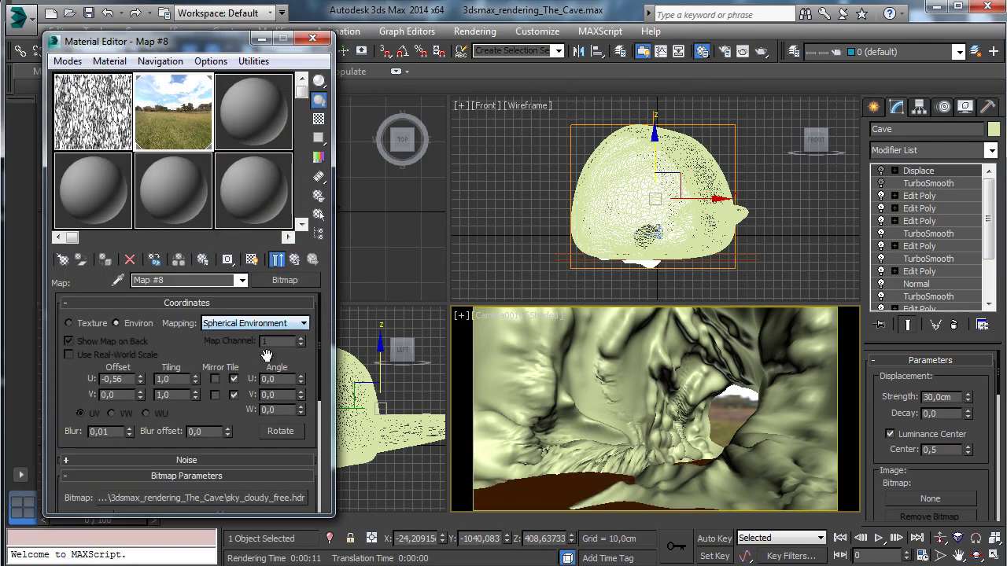
scroll(240, 416, down, 5)
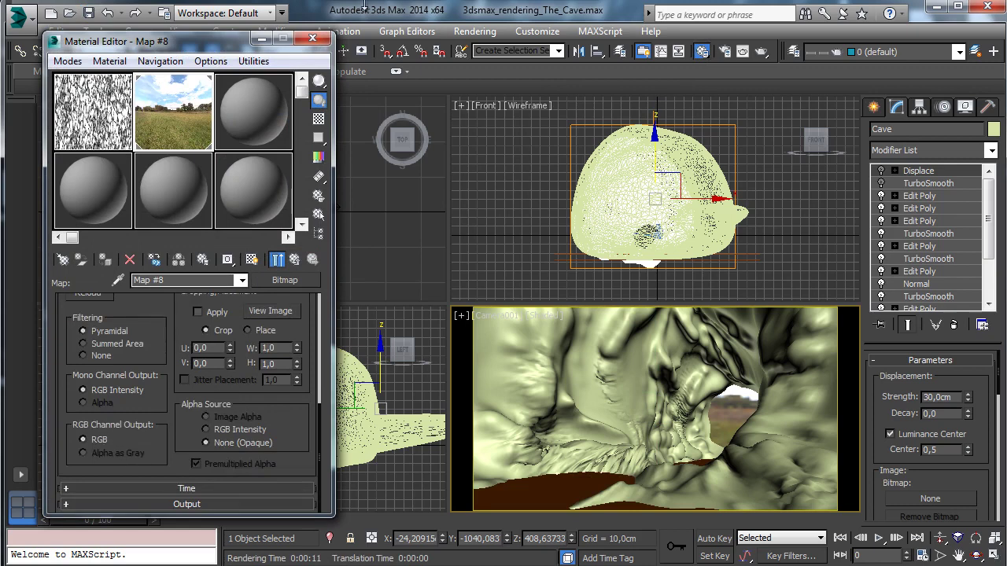
click(273, 503)
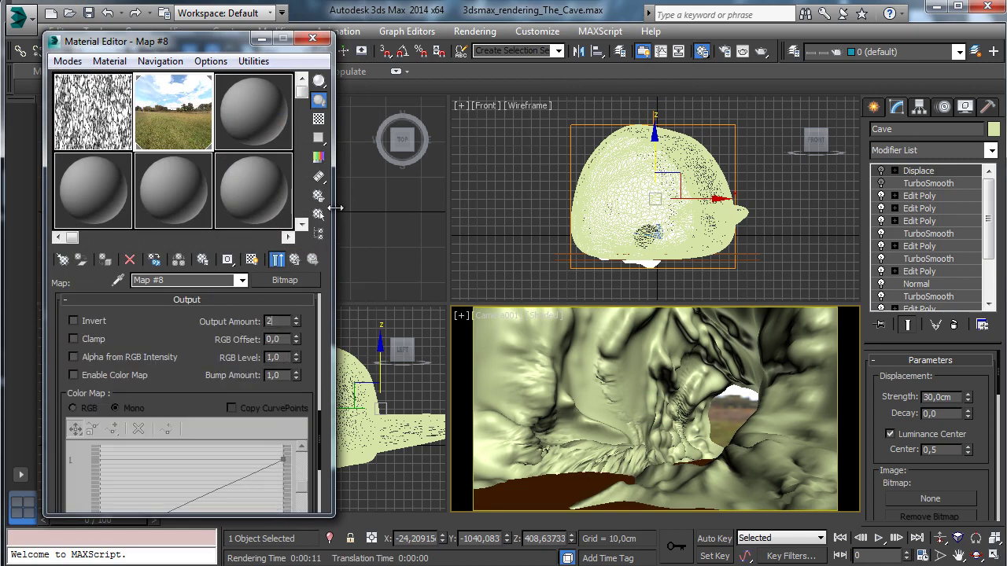
- Test-render the cave with the stronger sky output, cancel the render early, and close the Material Editor
click(761, 51)
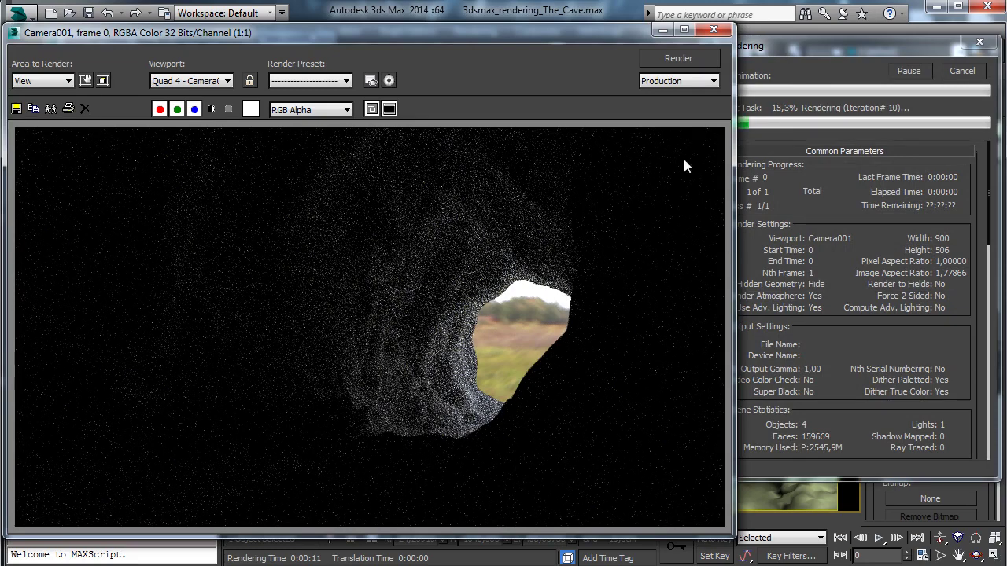
click(934, 72)
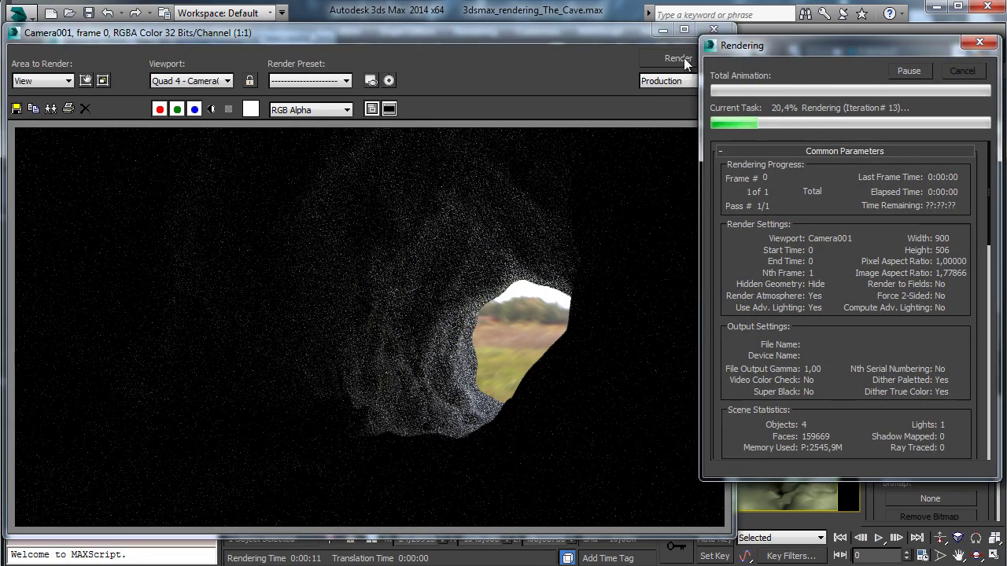
key(Escape)
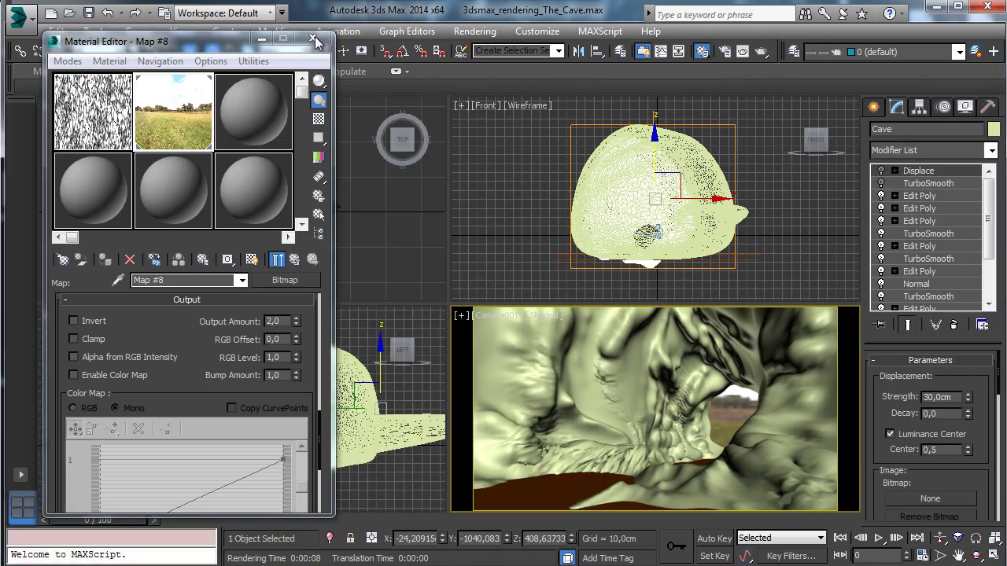
click(338, 32)
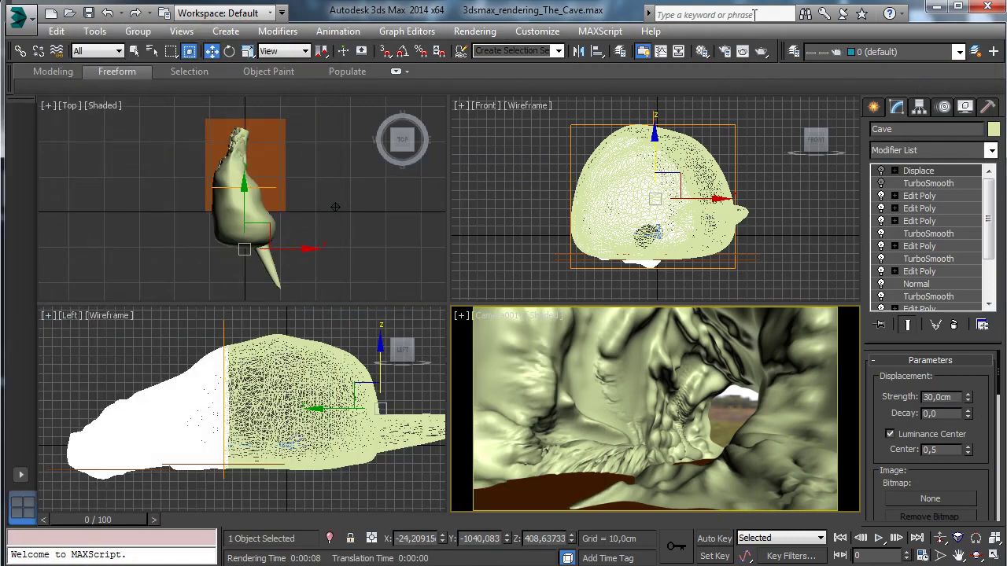
- Create a Daylight system over the cave in the Top view, accepting the recommended mr Photographic Exposure Control setting
click(874, 107)
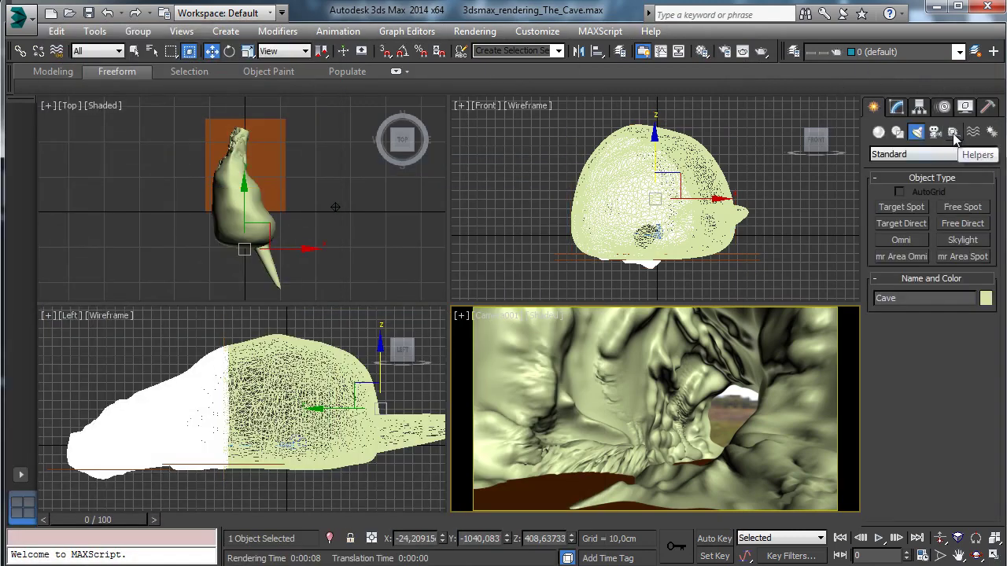
click(954, 133)
click(973, 132)
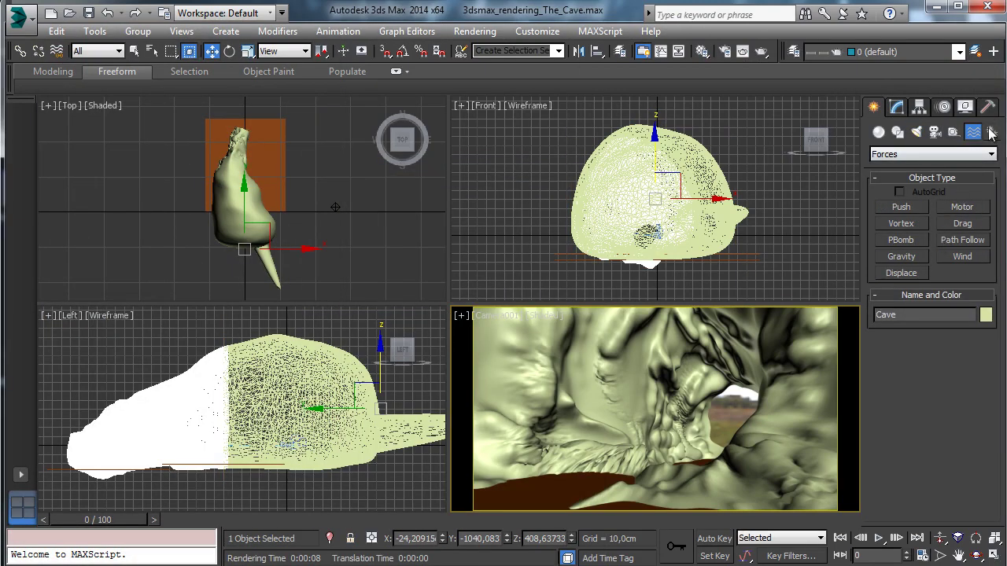
click(991, 133)
click(918, 241)
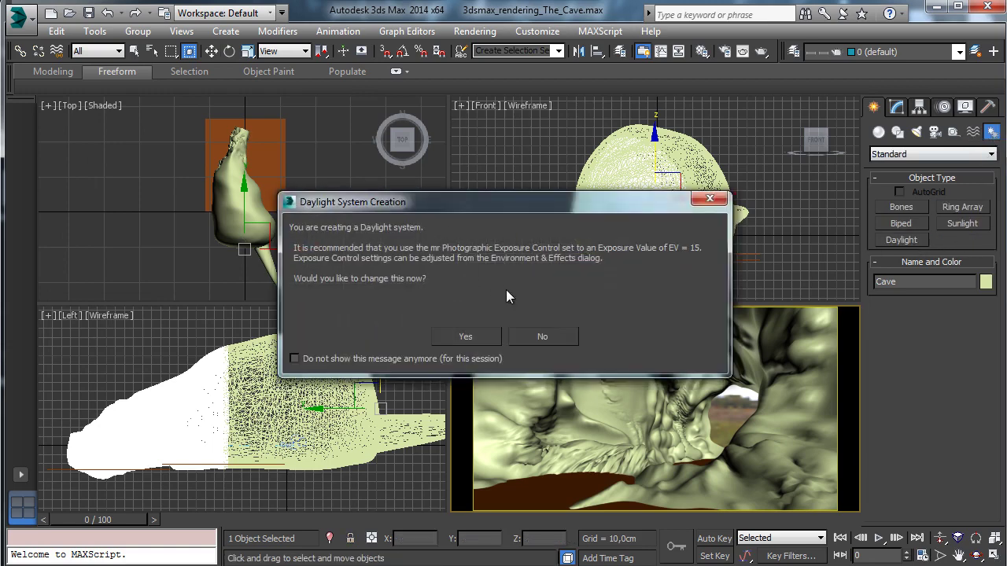
click(483, 335)
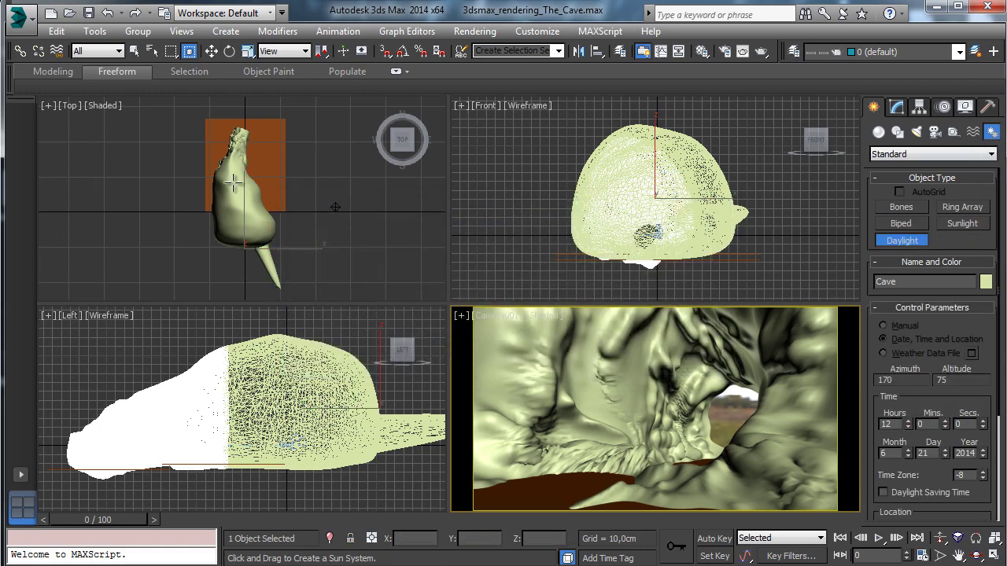
drag(238, 184, 385, 185)
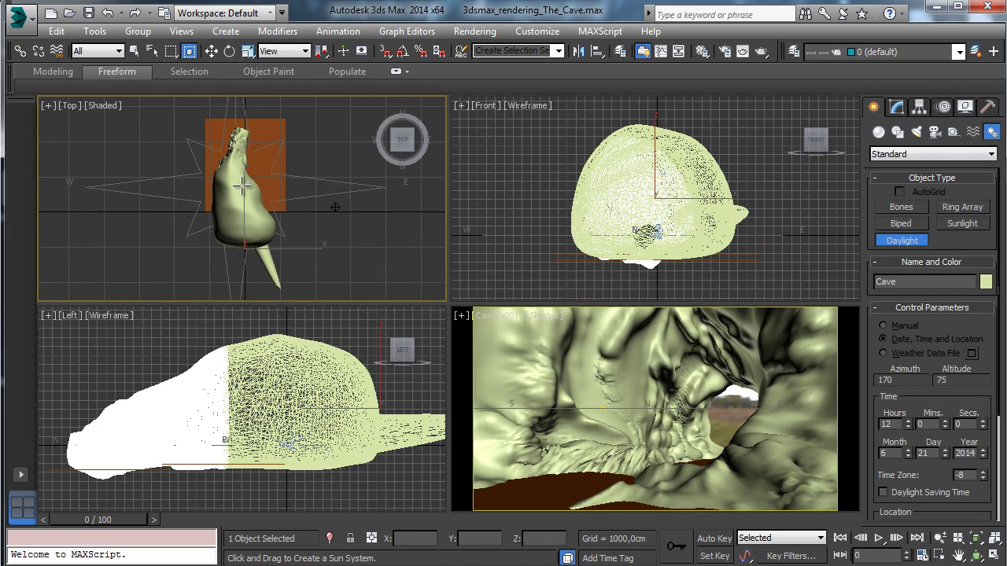
click(262, 179)
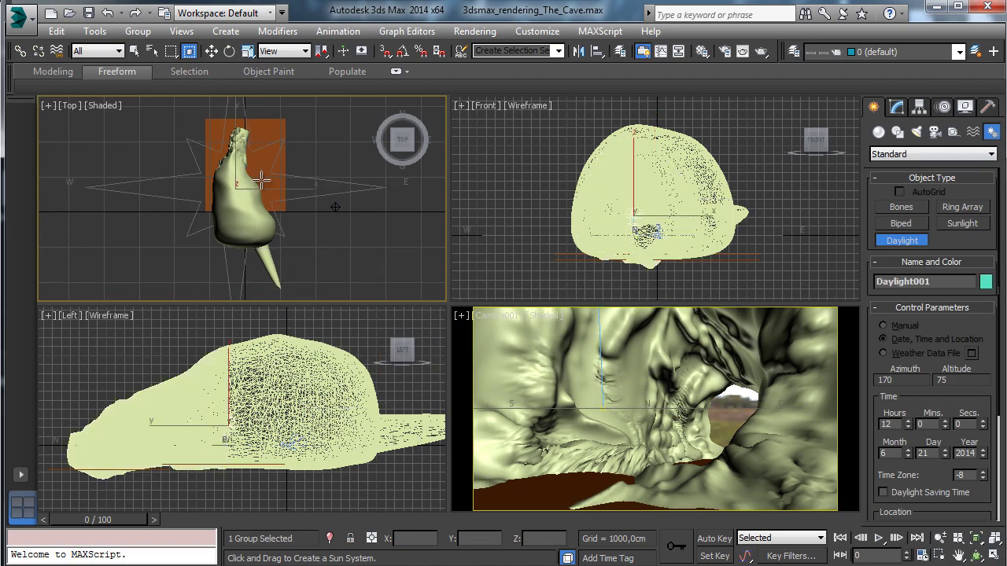
- Set the Daylight system's sunlight type to mr Sun and widen the Command Panel to show all parameters
click(897, 107)
click(984, 395)
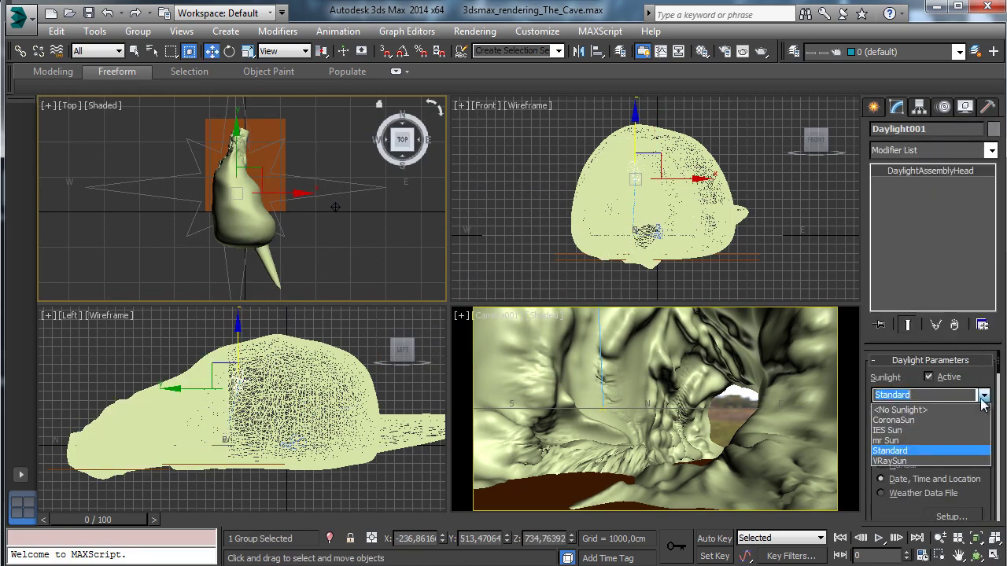
click(930, 439)
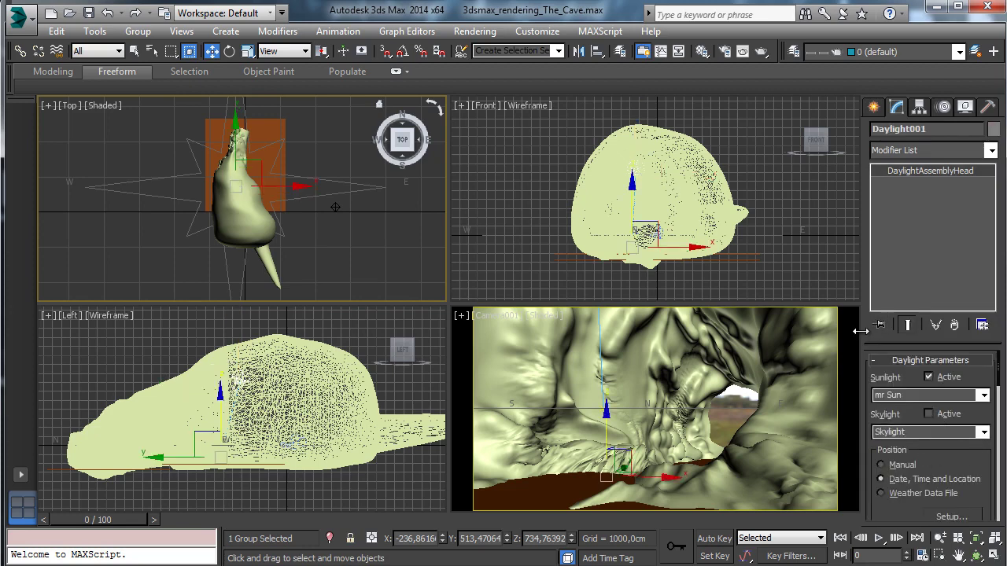
drag(851, 331, 712, 331)
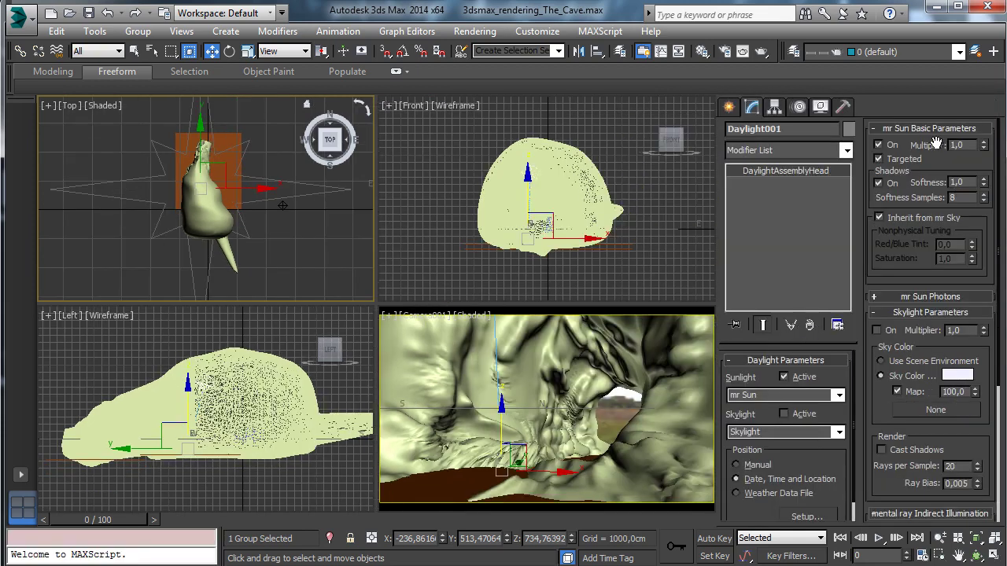
scroll(818, 452, down, 2)
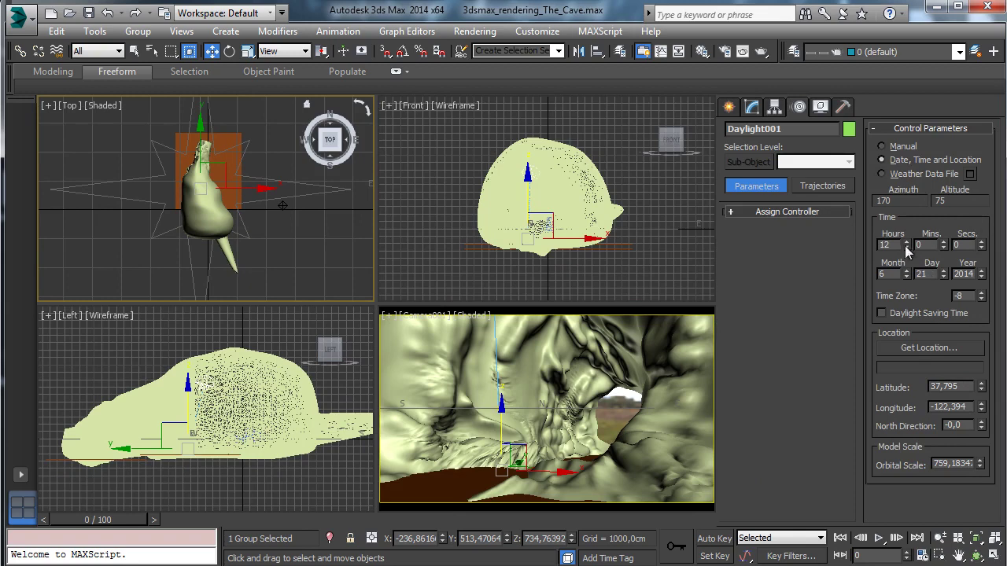
- Set the Daylight system's time to 9 hours and its North Direction to 268
click(907, 248)
click(906, 248)
click(906, 248)
click(907, 248)
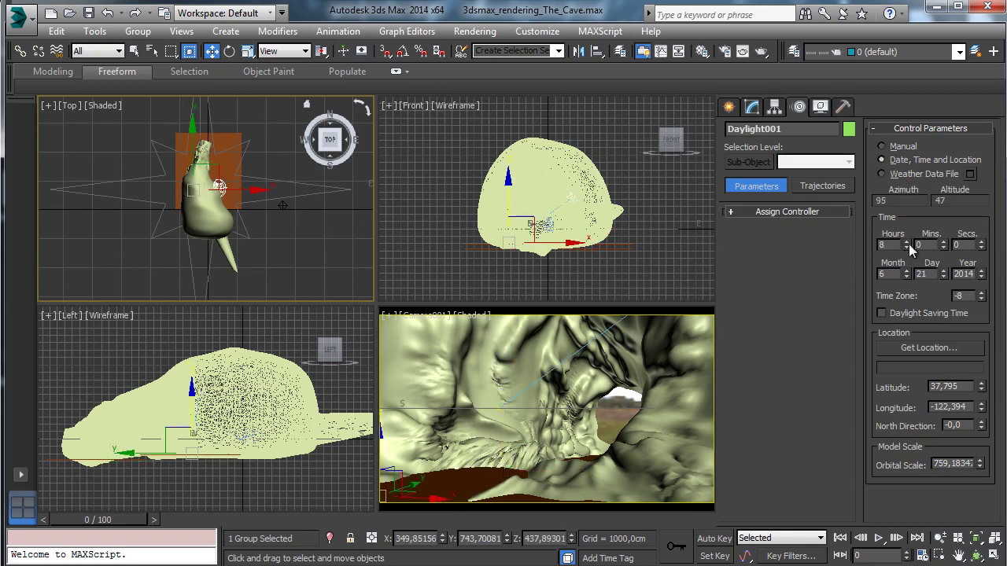
click(906, 242)
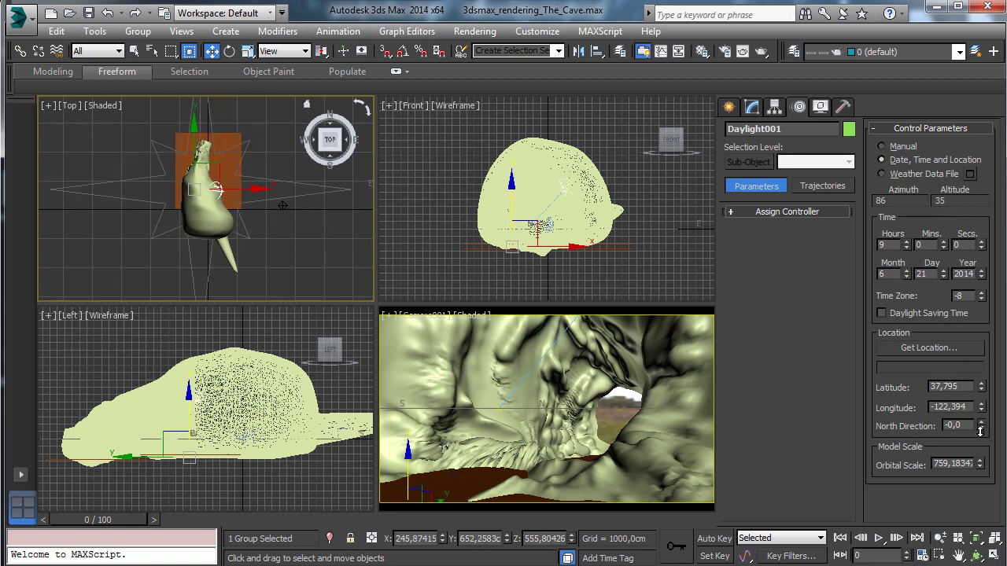
drag(979, 451, 996, 210)
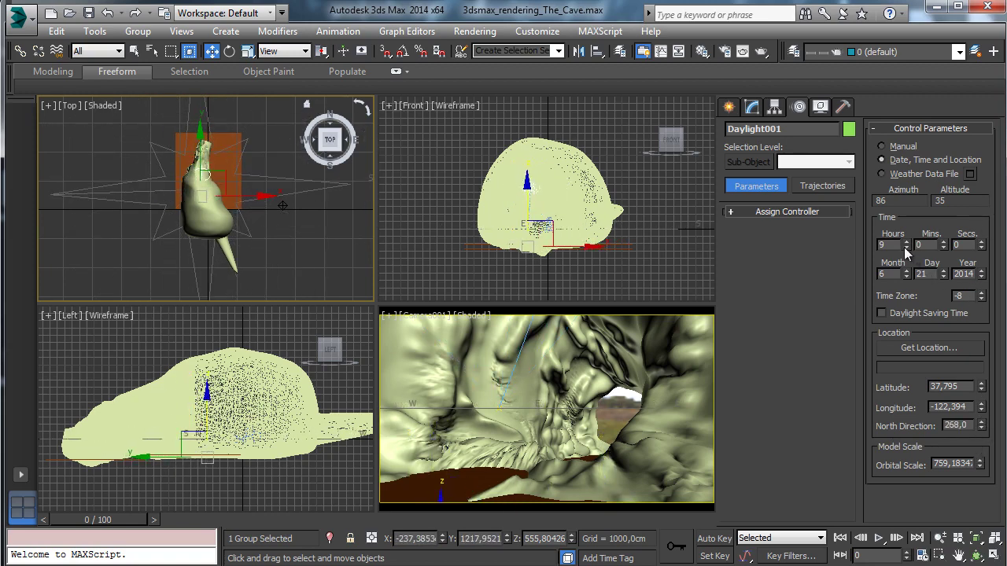
- Try sun hours between 6 and 9 for the Daylight system, ending at 9
click(906, 249)
click(906, 248)
click(906, 248)
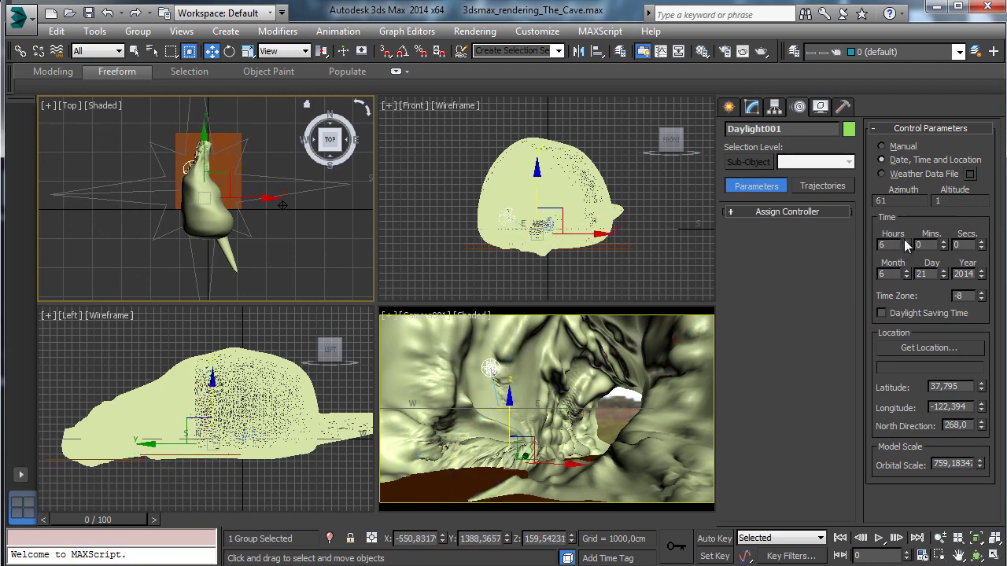
click(907, 242)
click(906, 242)
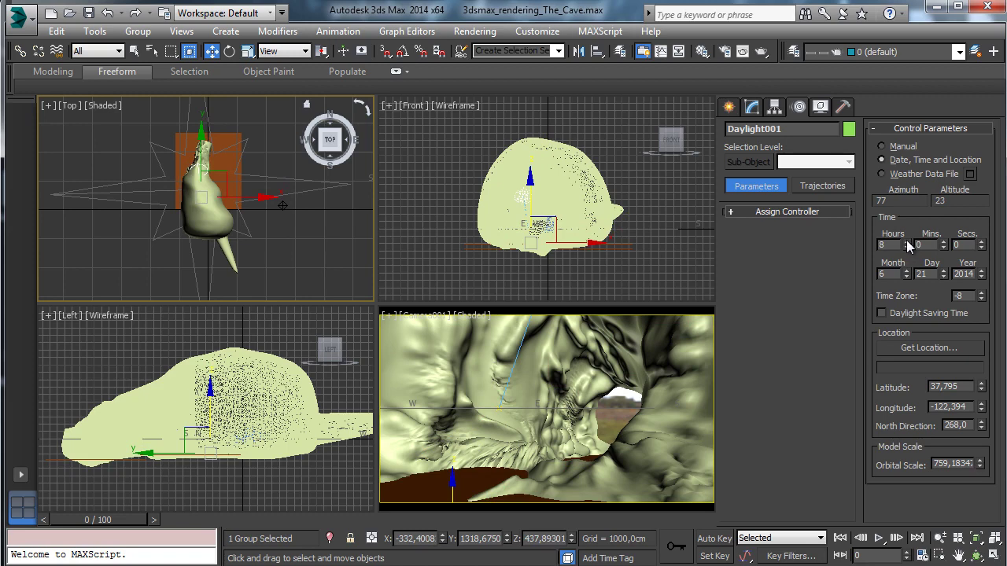
click(906, 242)
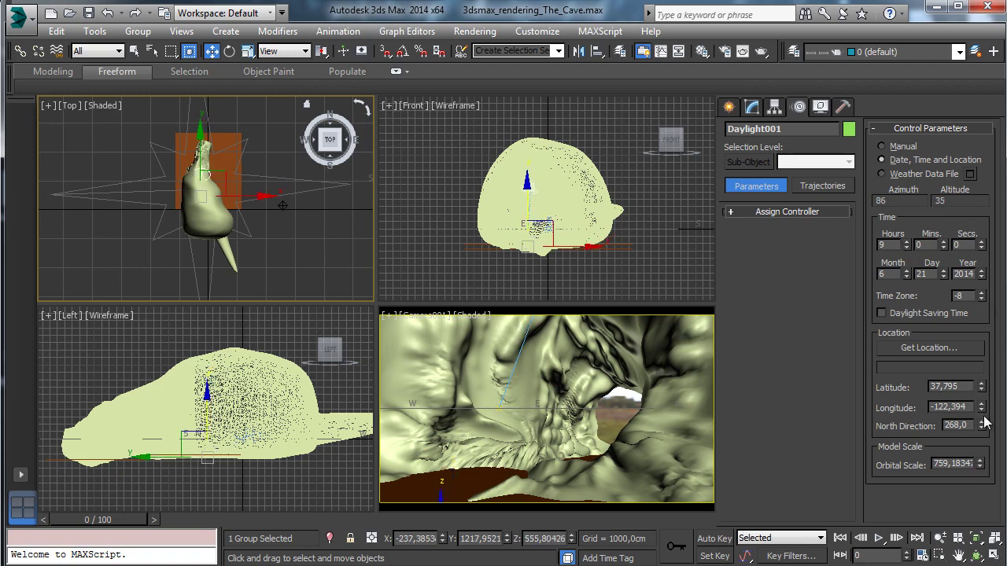
- Set the Daylight system's North Direction to 281 and test-render the camera view
mouse_move(983, 419)
mouse_down()
mouse_move(973, 407)
mouse_move(971, 416)
mouse_up()
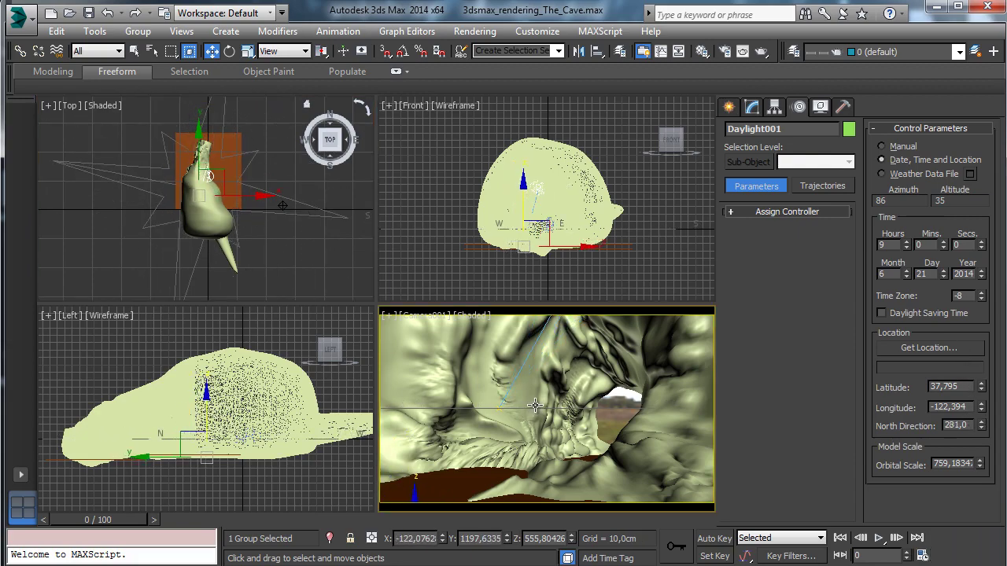
click(758, 53)
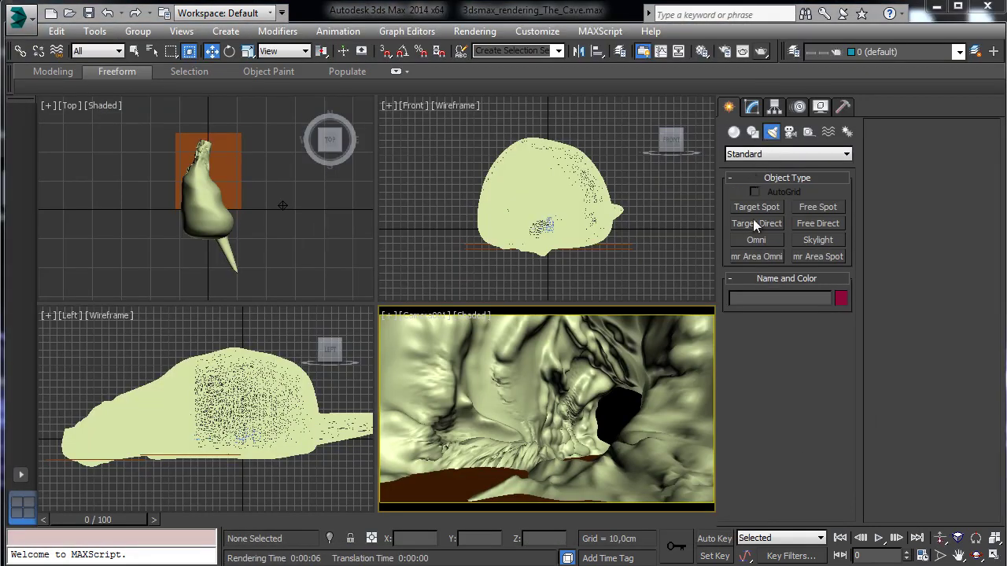
- Create a Target Direct light outside the cave mouth in the Top view and raise it to about Z 843 cm
click(755, 224)
drag(234, 103, 272, 149)
click(211, 51)
click(642, 214)
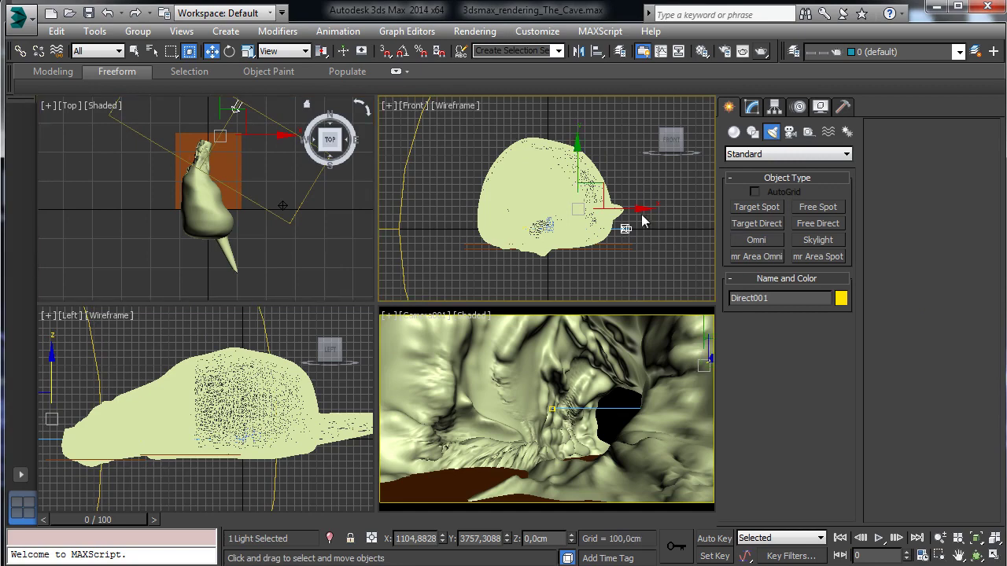
drag(621, 195, 597, 121)
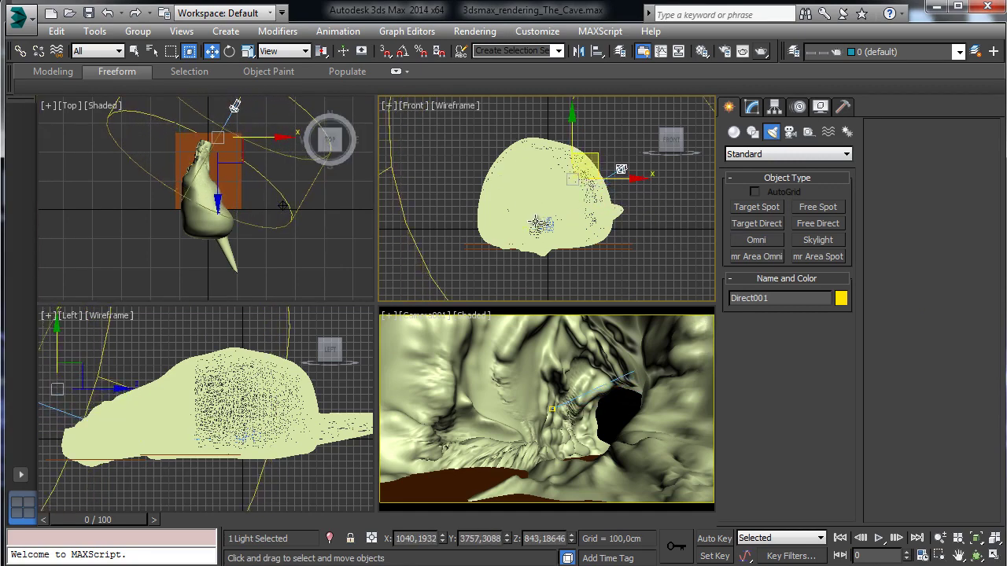
- Select Direct001.Target by name and lower it to about Z -238 cm, near the cave floor
click(152, 52)
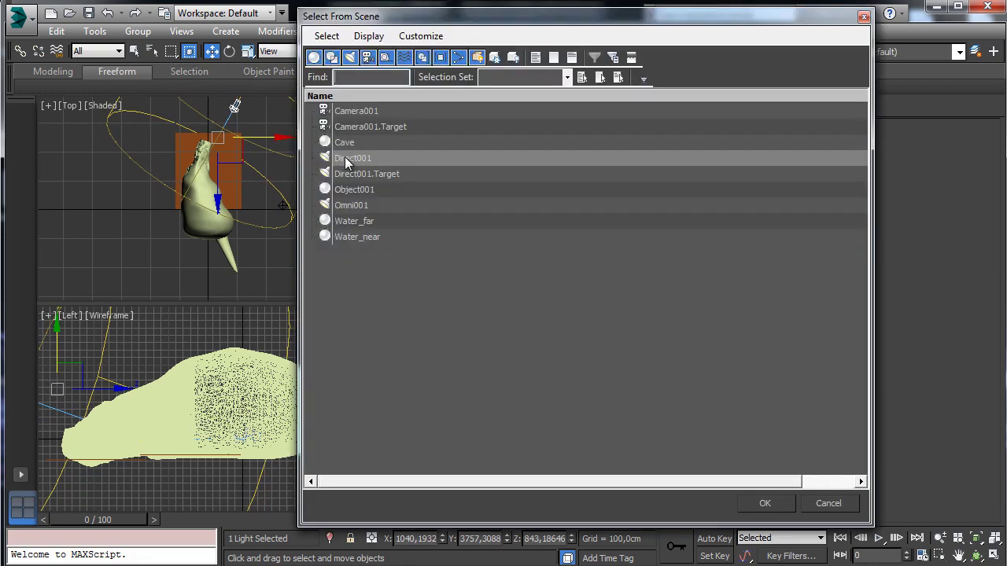
click(358, 175)
click(736, 504)
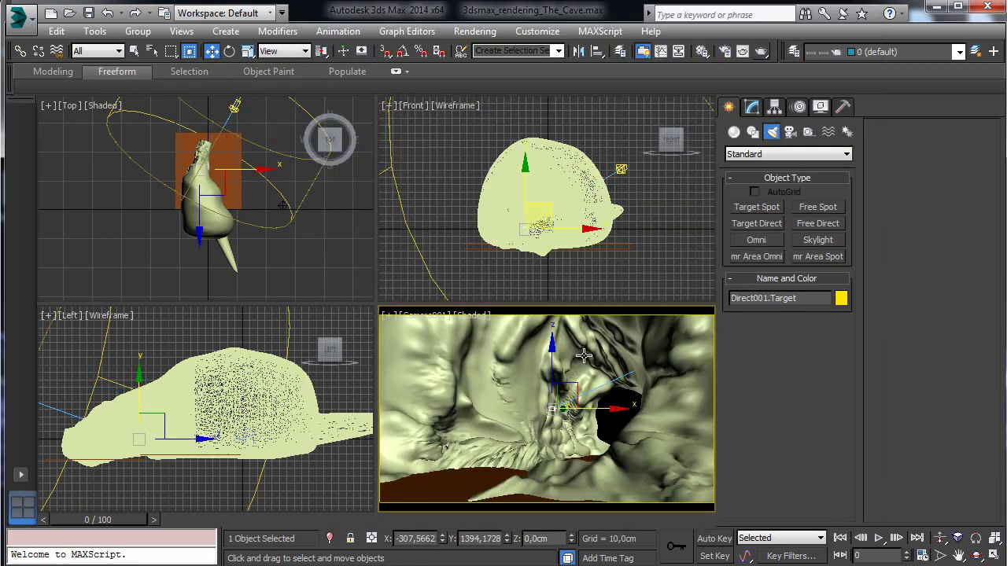
drag(549, 389, 561, 441)
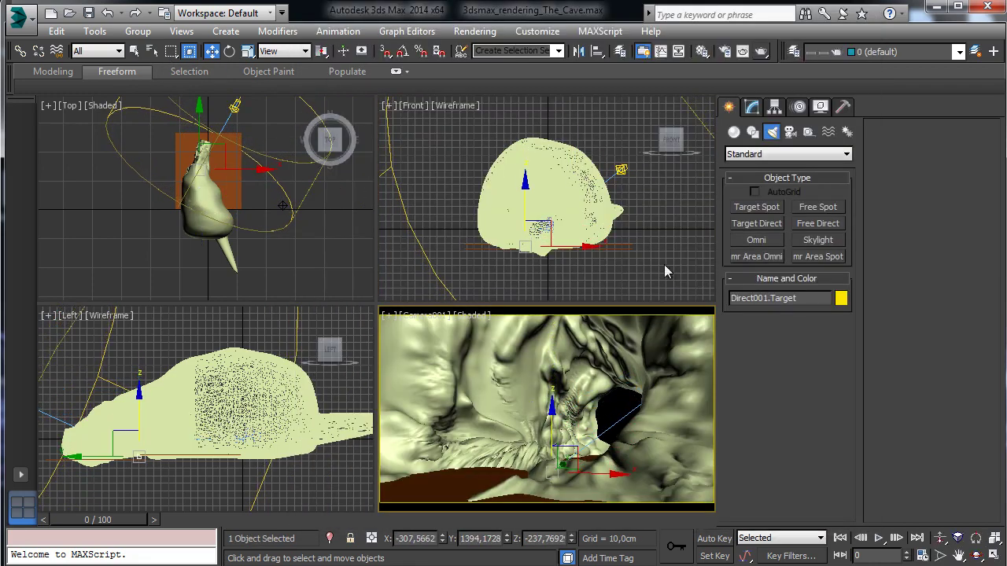
- Select the Direct001 light, turn on its Ray Traced Shadows and show its intensity, color and attenuation parameters
click(621, 167)
click(753, 106)
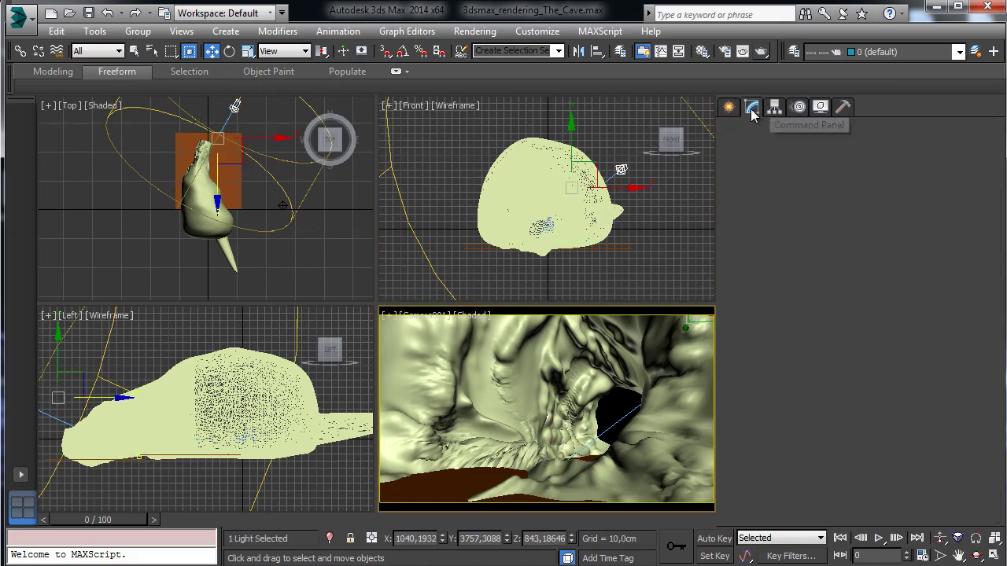
scroll(825, 399, down, 2)
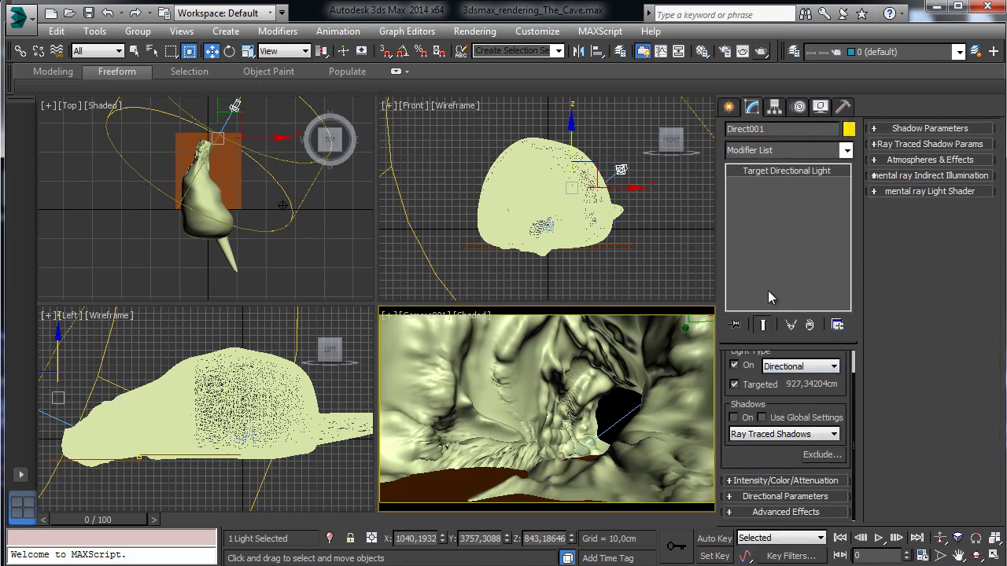
click(773, 481)
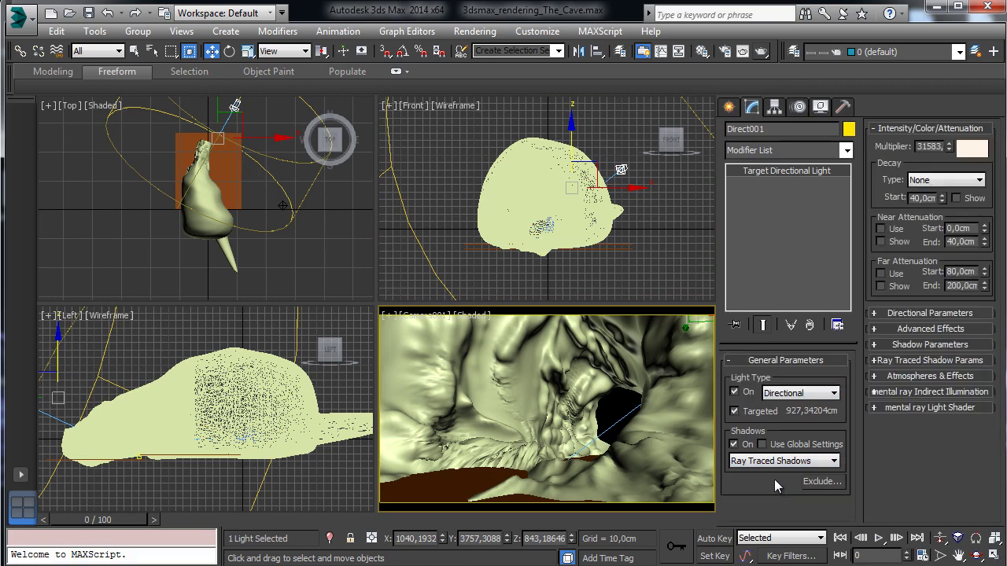
double_click(930, 145)
- Activate the mr Photographic Exposure Control and test-render the camera view, stopping the render early
click(406, 32)
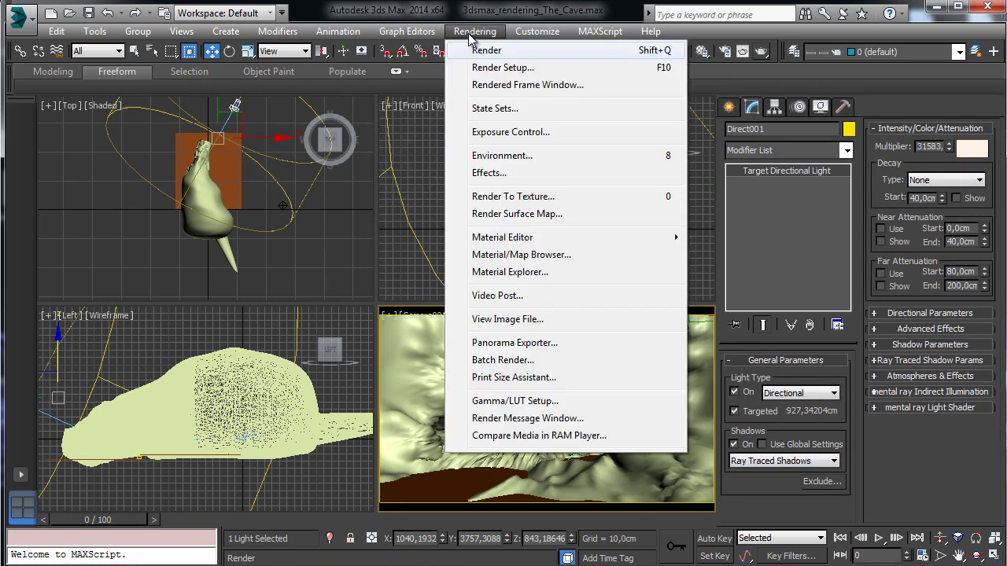
click(480, 131)
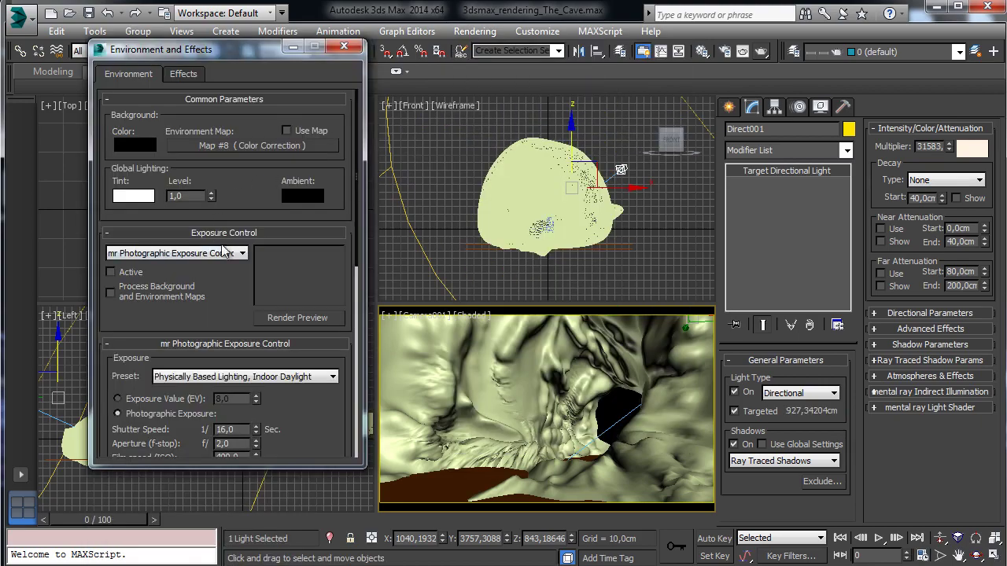
click(130, 272)
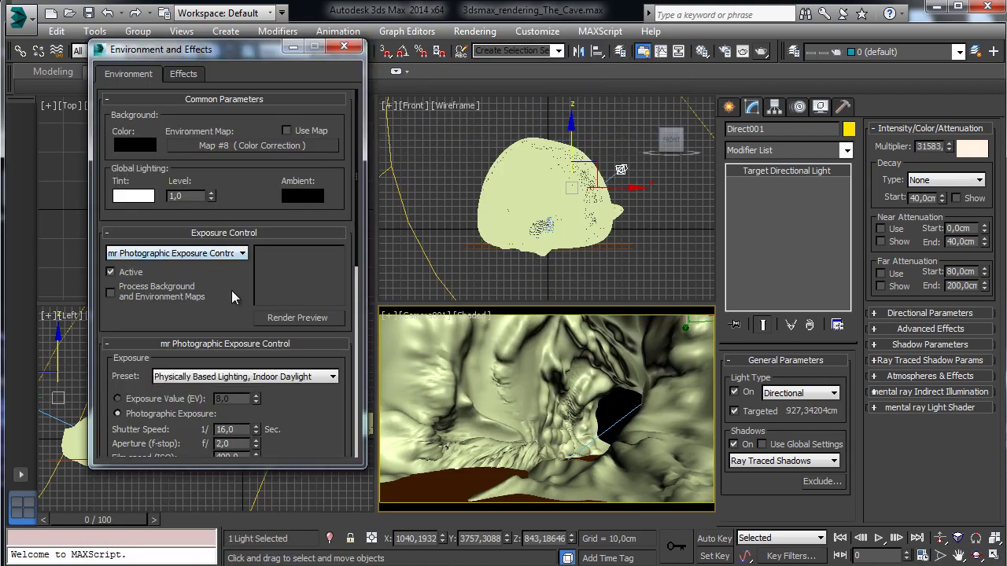
click(761, 51)
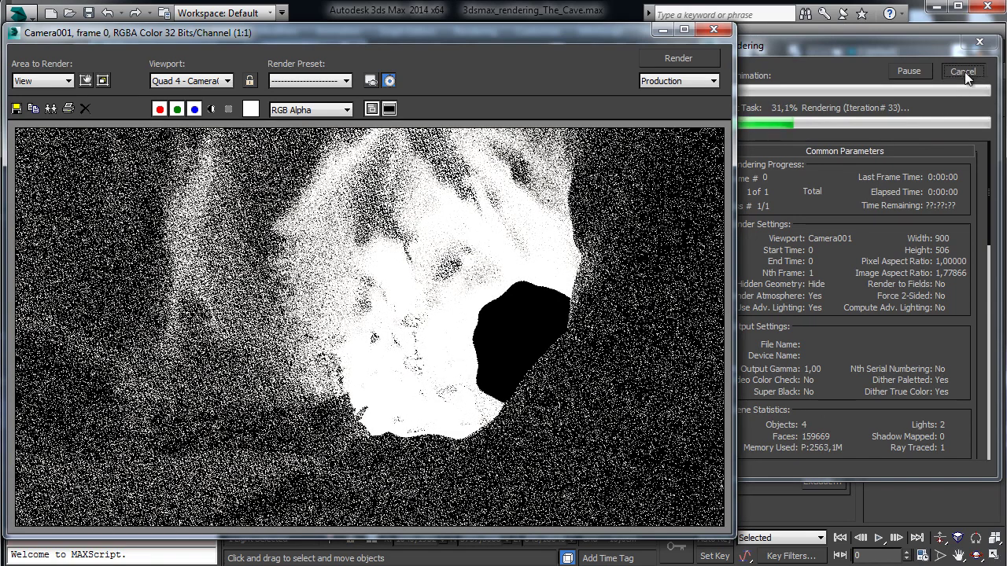
click(929, 59)
key(Escape)
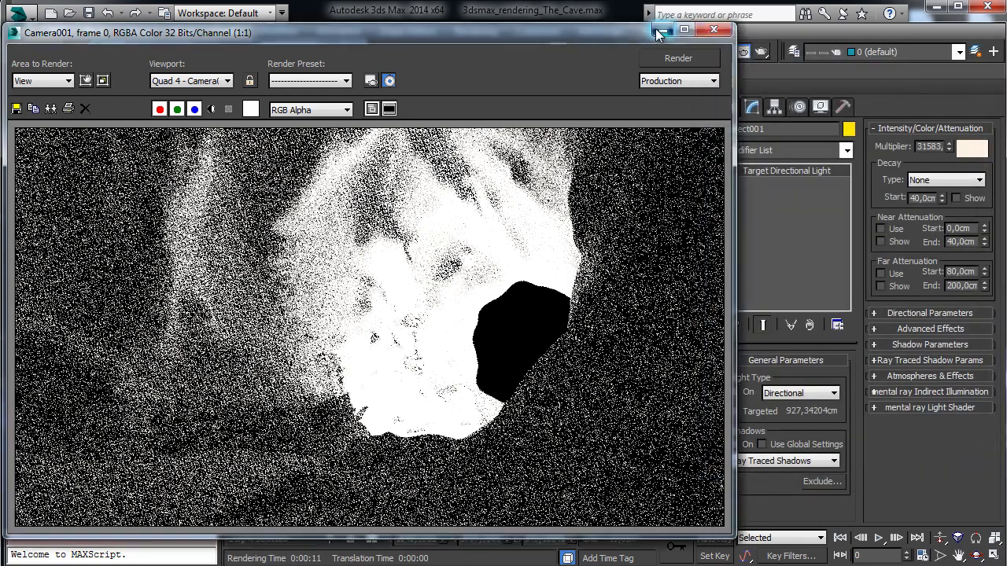
click(713, 29)
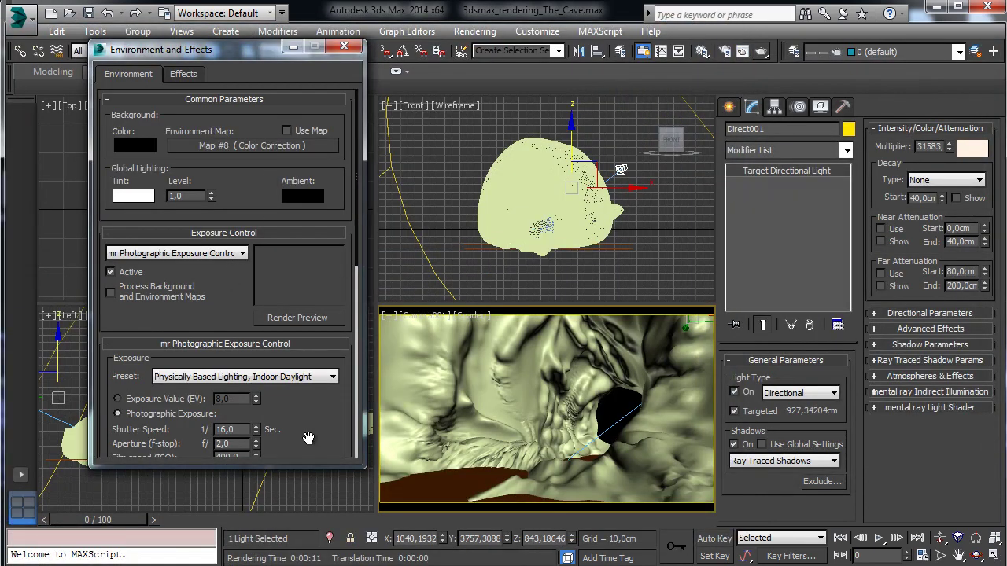
- Set the photographic exposure's film speed to ISO 200 and close the environment settings
scroll(308, 438, down, 4)
click(242, 352)
text(200)
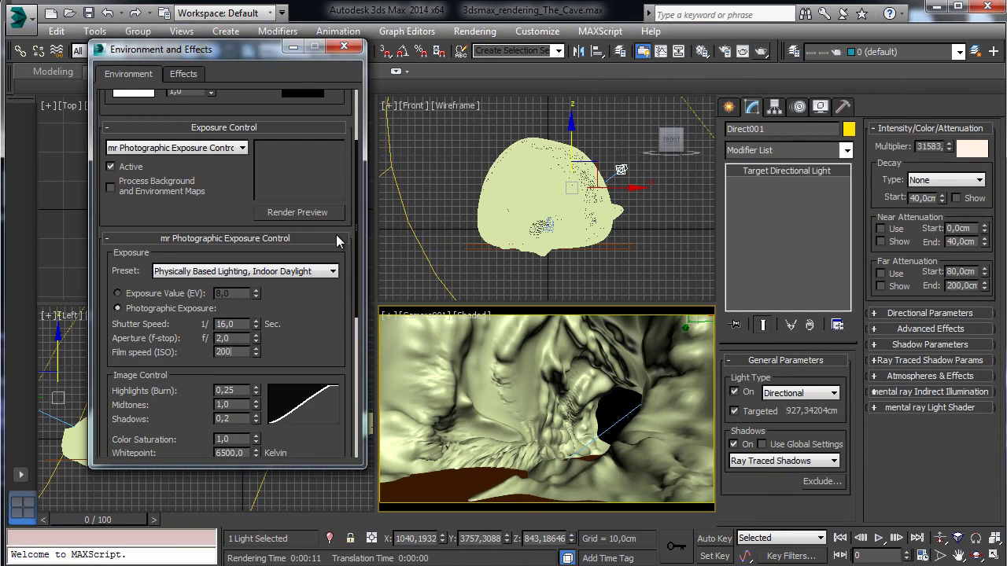
key(Return)
click(343, 47)
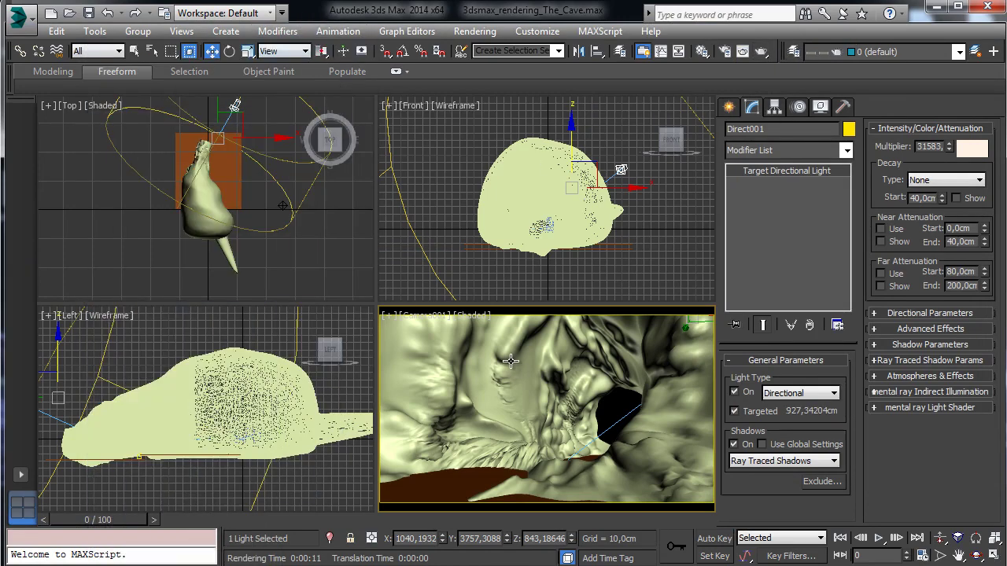
- Select the Cave object and change the third sample material in the Material Editor to Arch & Design
click(583, 221)
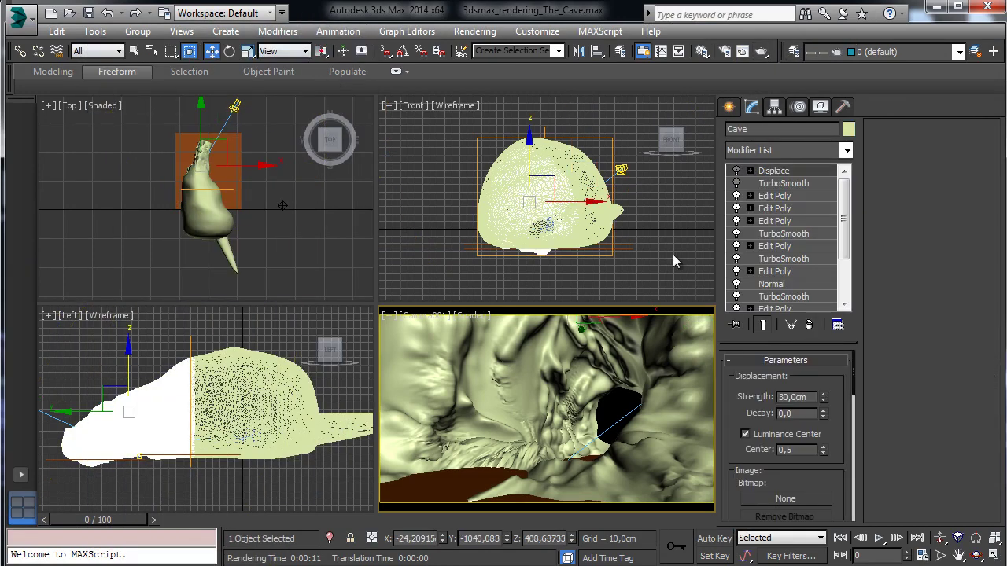
click(702, 51)
click(237, 118)
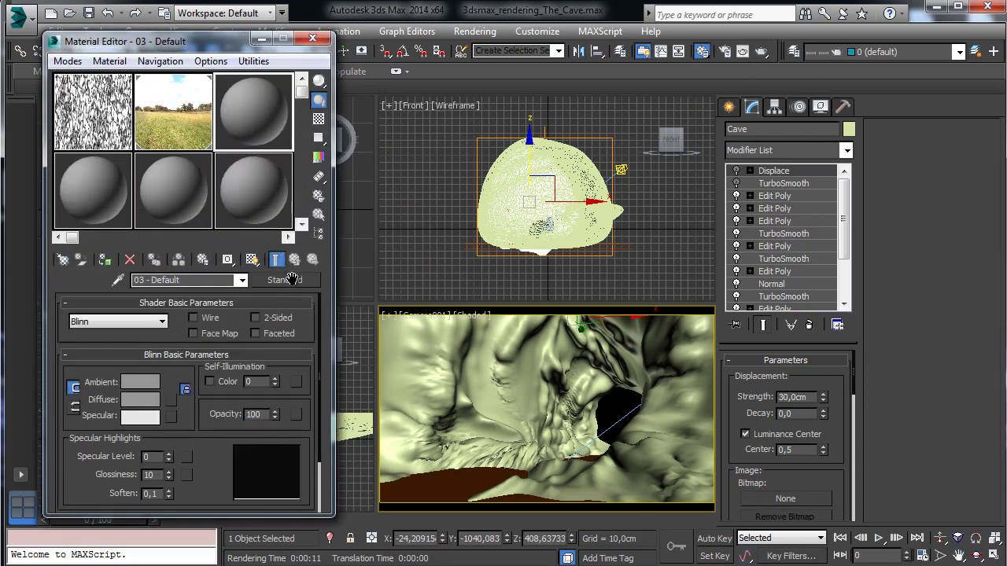
click(286, 282)
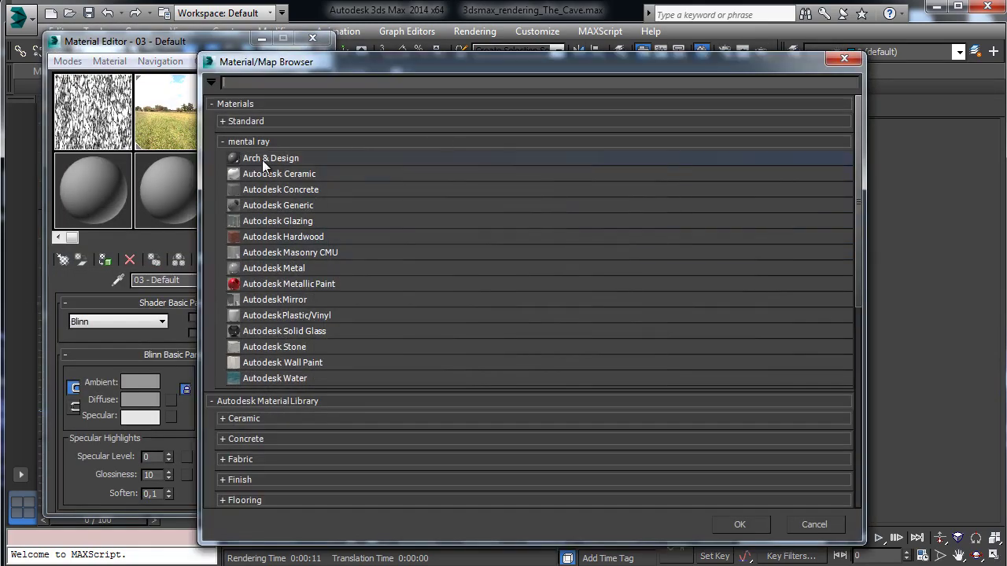
click(262, 159)
click(738, 523)
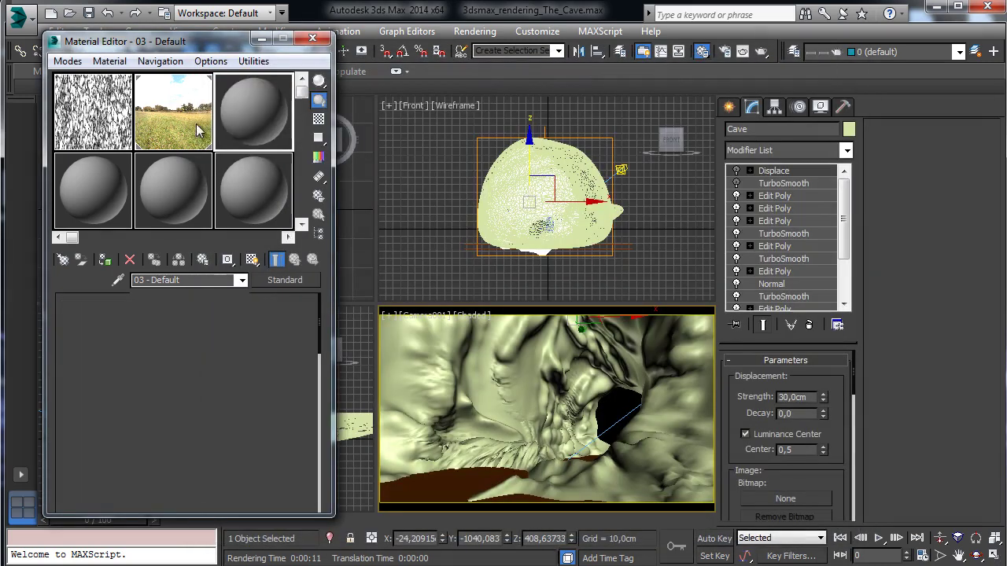
- Rename the Arch & Design material to Rock and assign it to the Cave and Object001
click(186, 281)
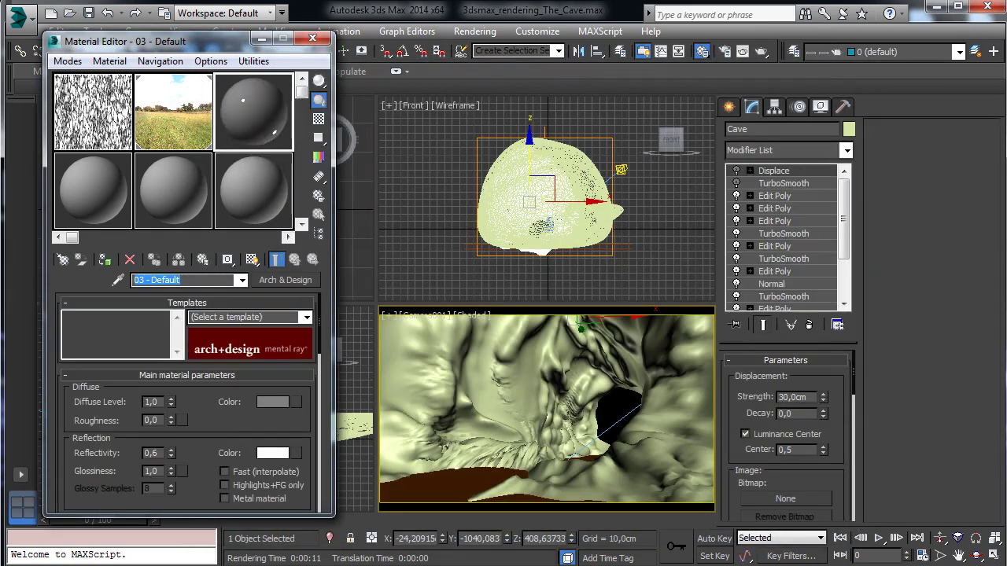
text(The)
key(BackSpace)
key(BackSpace)
key(BackSpace)
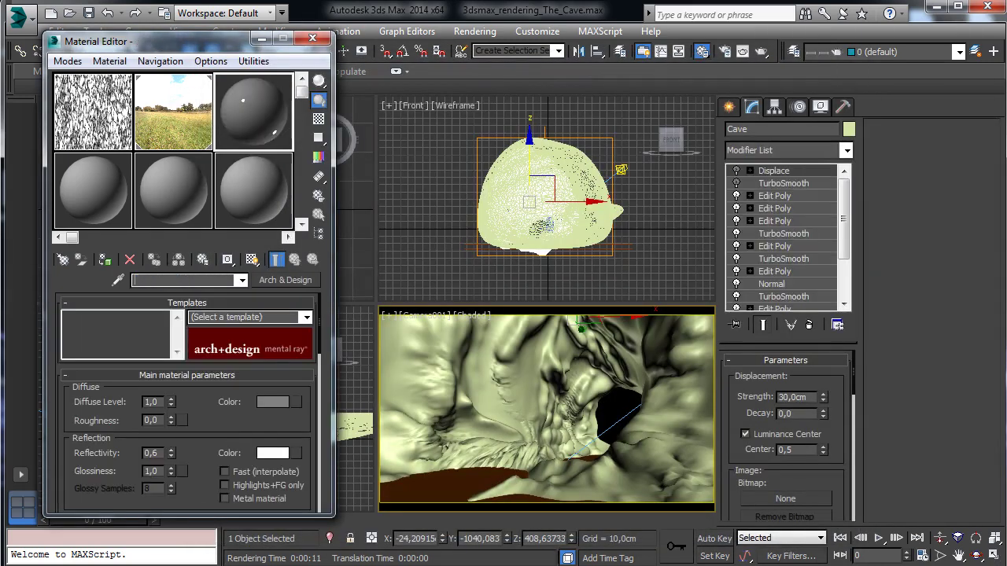
text(Rock)
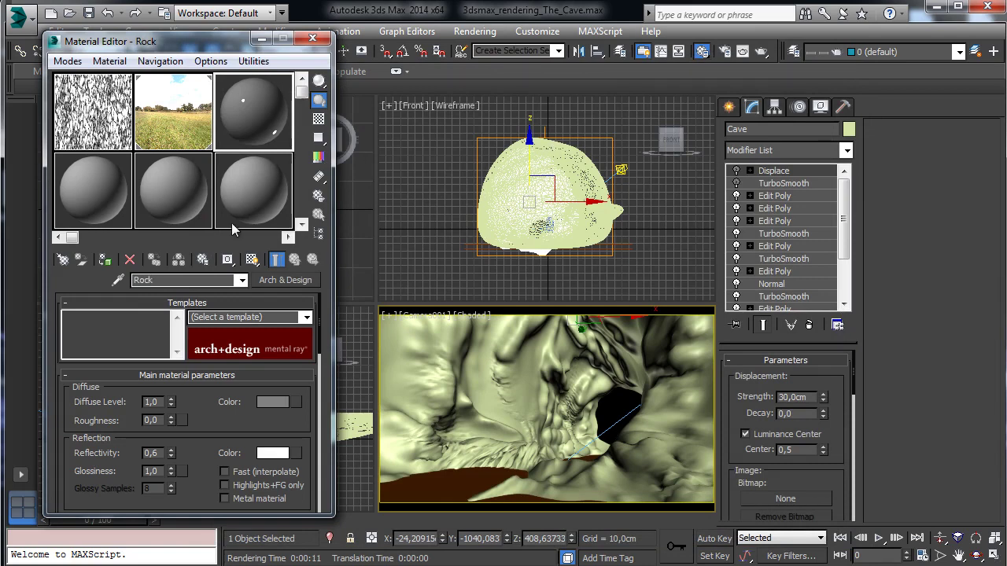
click(106, 260)
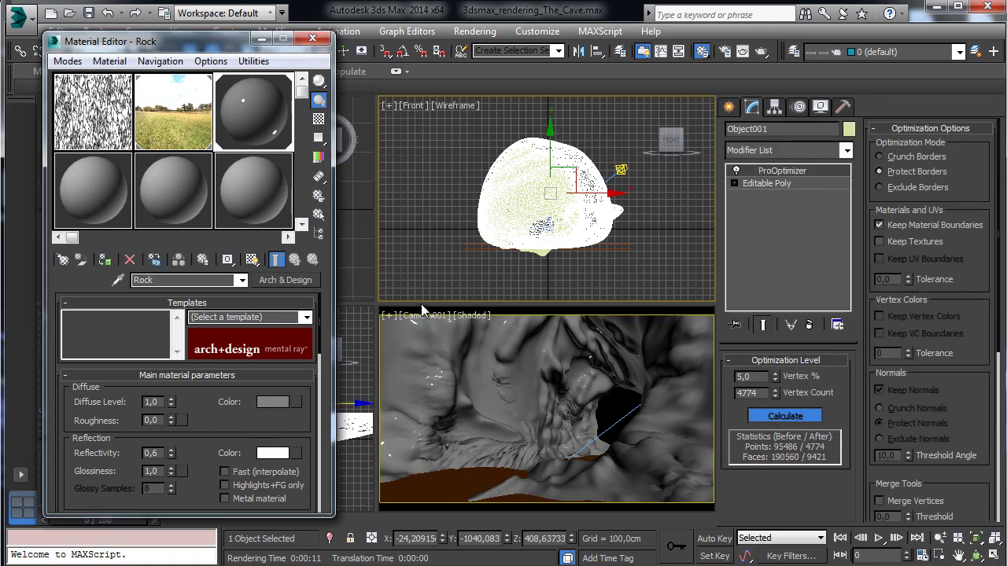
- Select Water_far and Water_near by name and give them the fourth sample material, renamed Water
drag(221, 43, 190, 137)
click(153, 51)
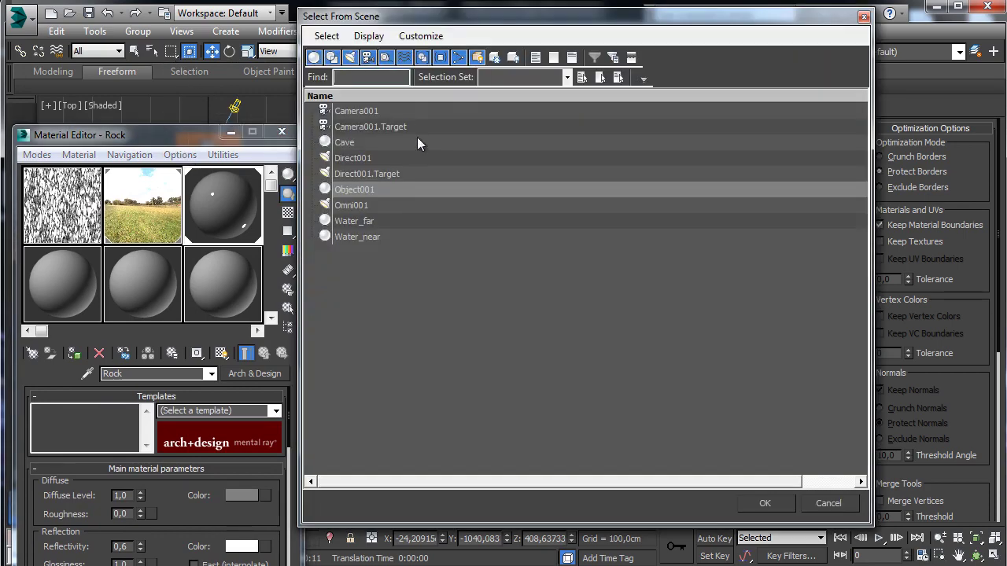
drag(350, 221, 505, 298)
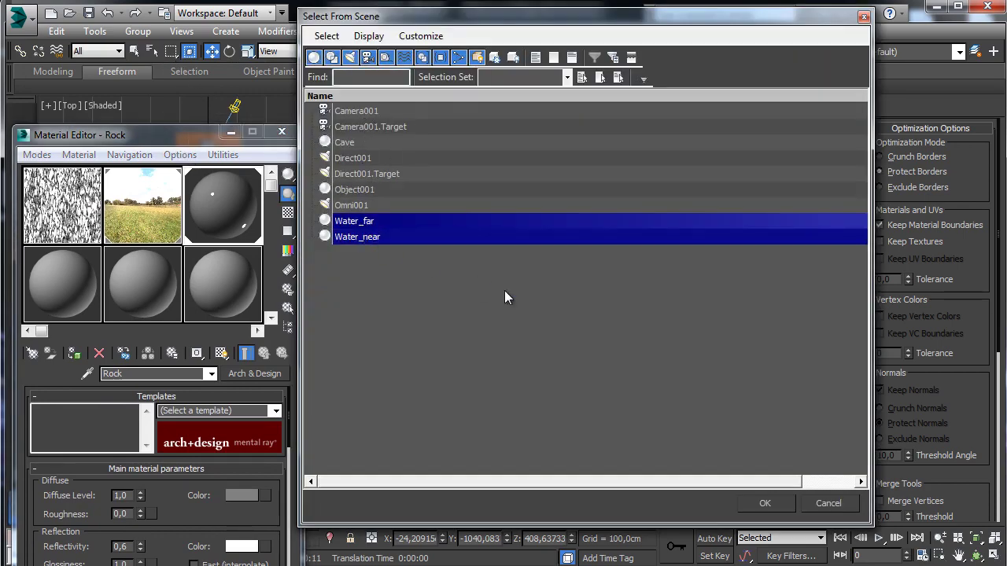
click(775, 505)
drag(186, 131, 188, 42)
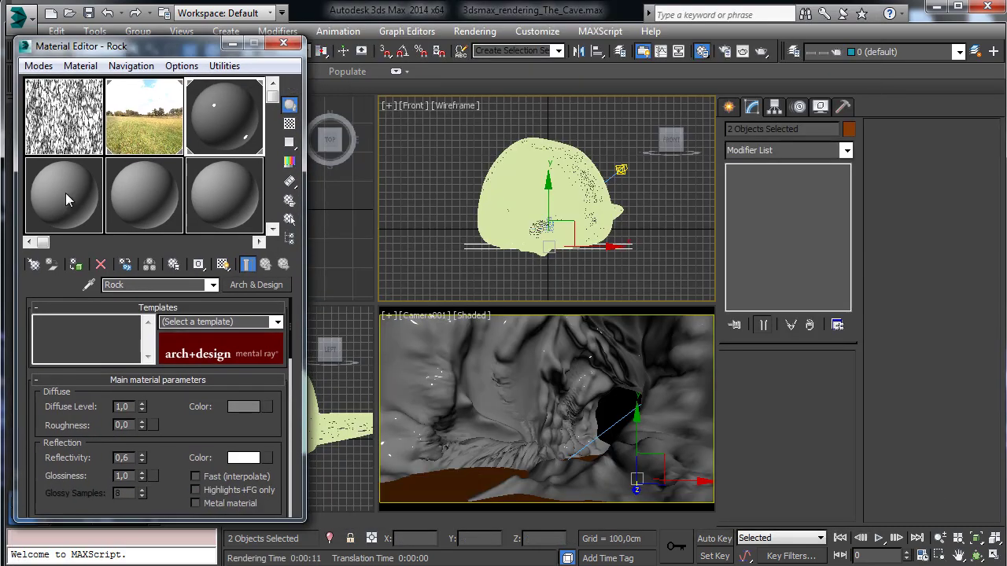
click(74, 185)
click(150, 285)
text(Water)
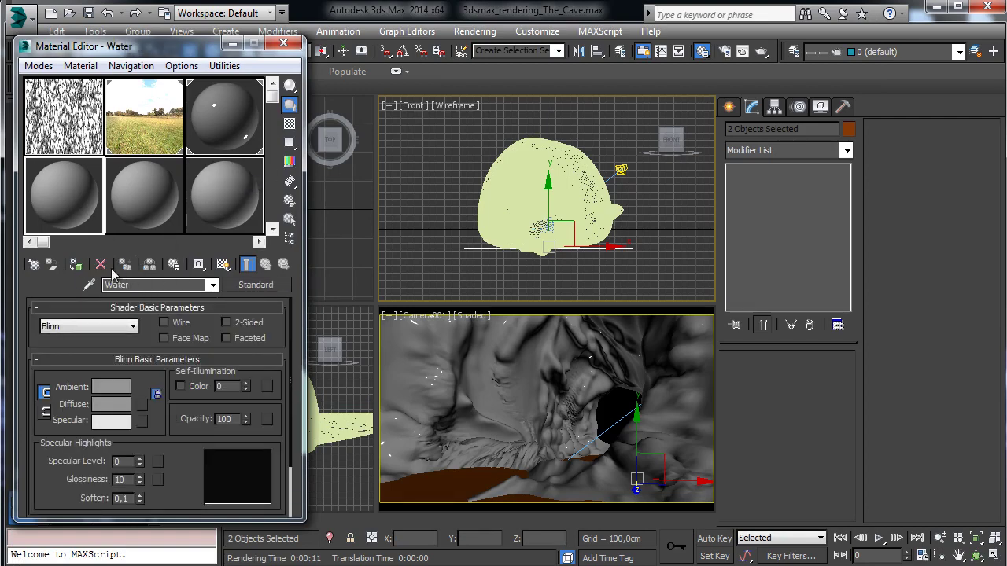
- Change the Water material to Arch & Design and give it a blue diffuse color
click(256, 285)
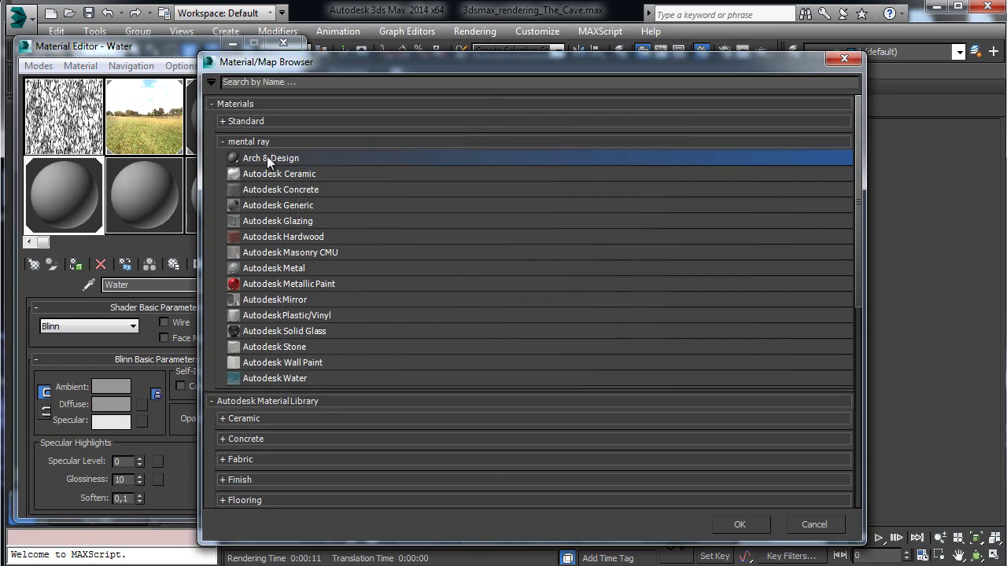
double_click(267, 156)
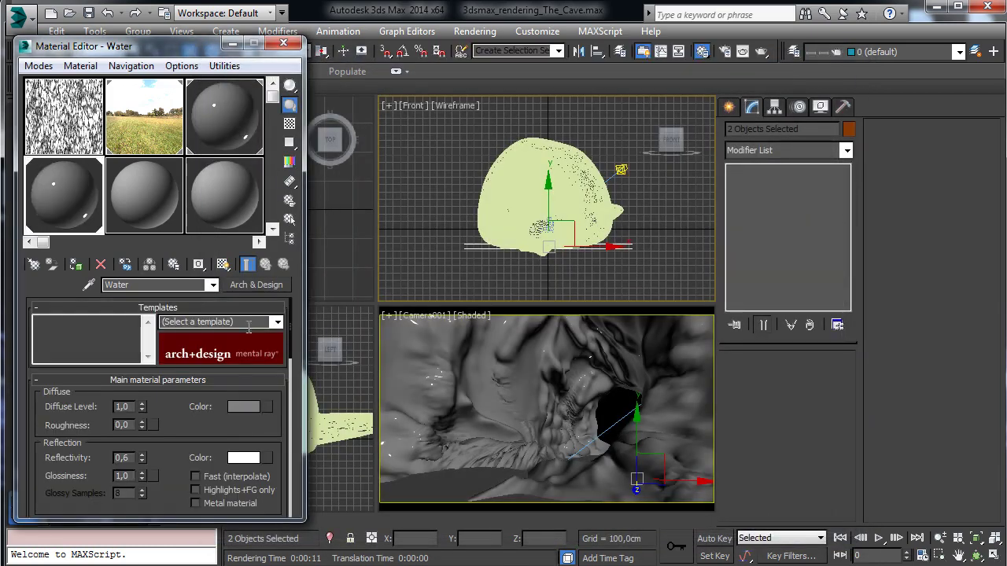
drag(212, 433, 219, 407)
click(243, 380)
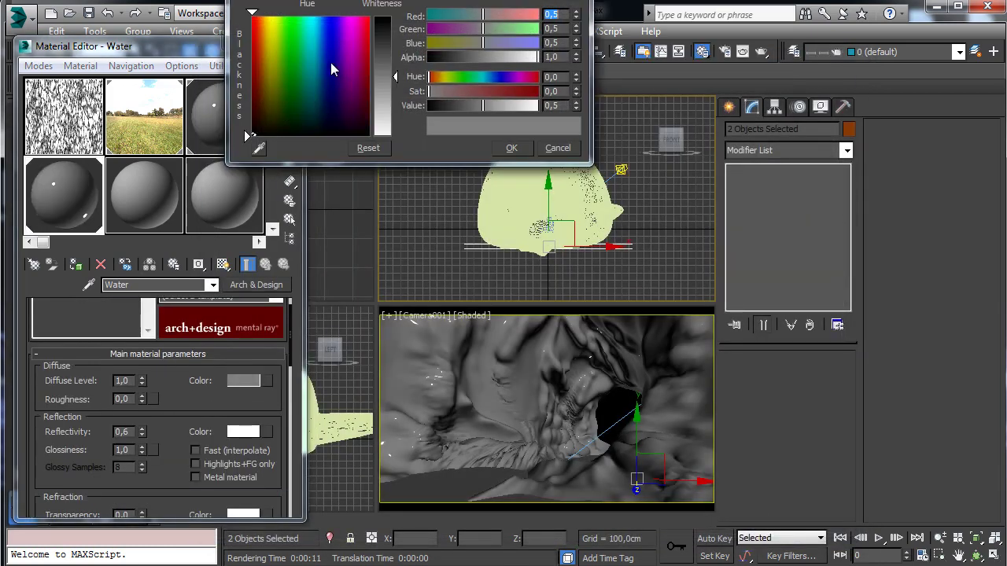
drag(330, 62, 383, 118)
click(511, 147)
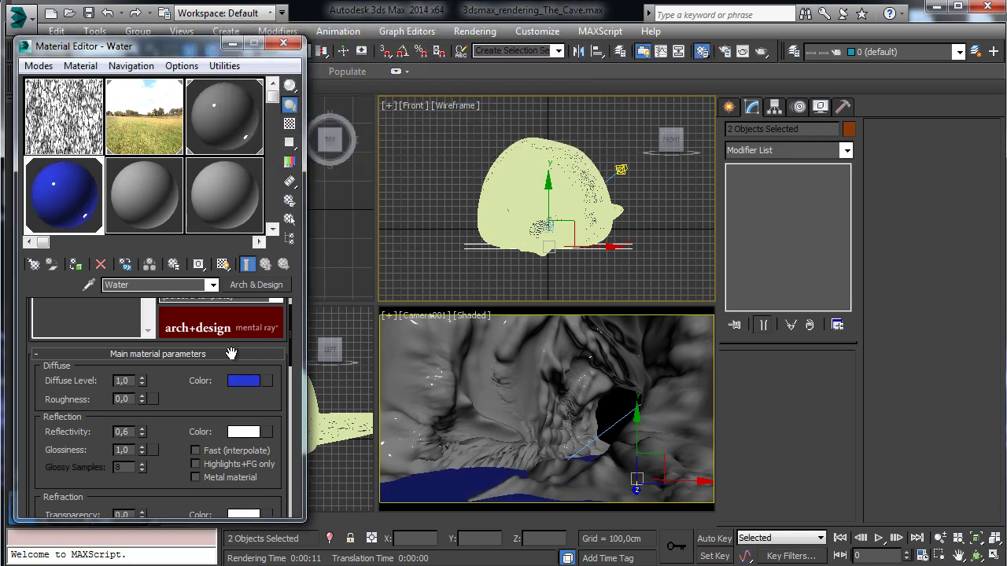
- Set the reflectivity of both the Water and Rock materials to 0 and close the Material Editor
right_click(140, 431)
click(220, 120)
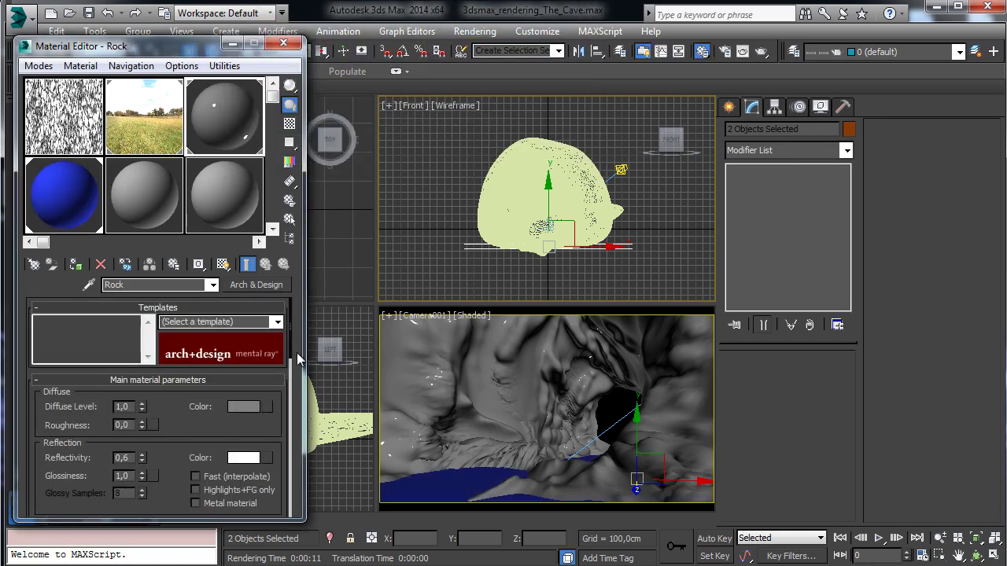
scroll(182, 437, down, 1)
right_click(142, 426)
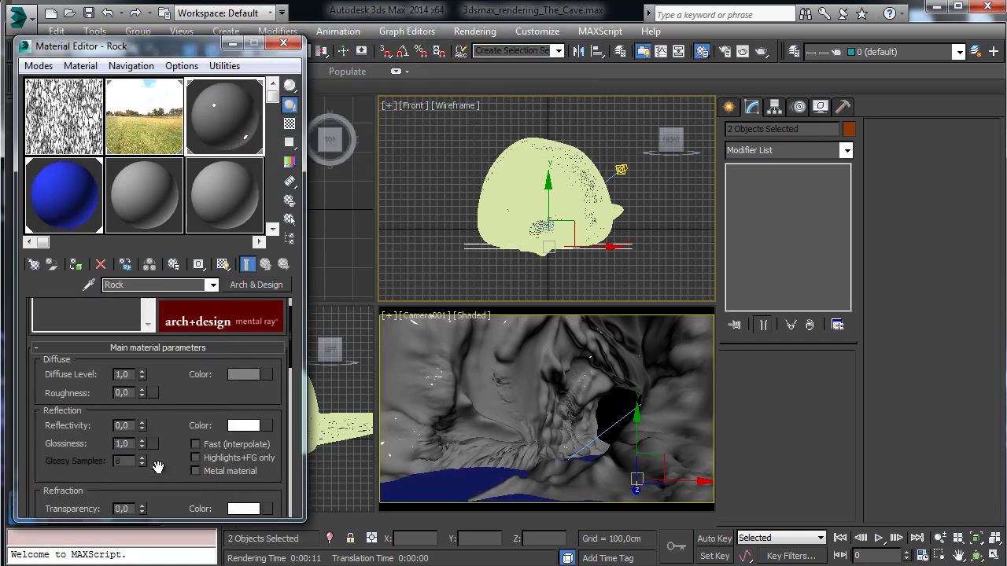
click(283, 42)
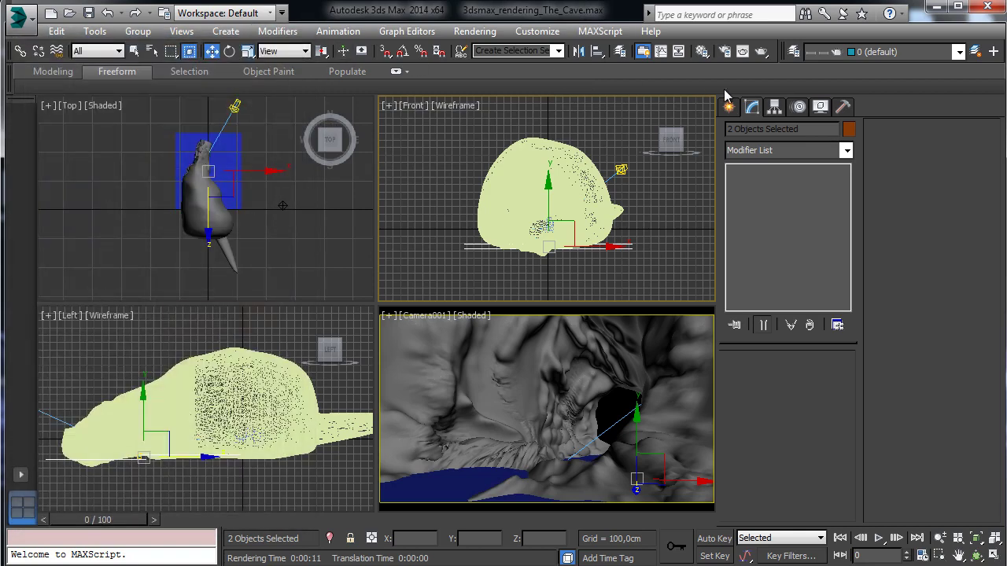
- Save the scene and test-render the camera view with the new materials, stopping the render early
click(88, 13)
click(761, 51)
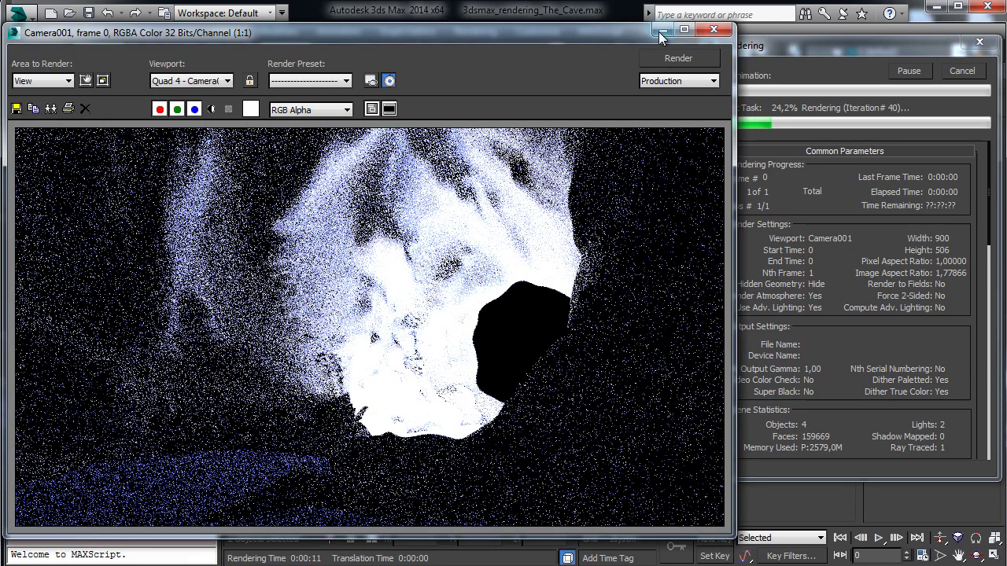
click(751, 50)
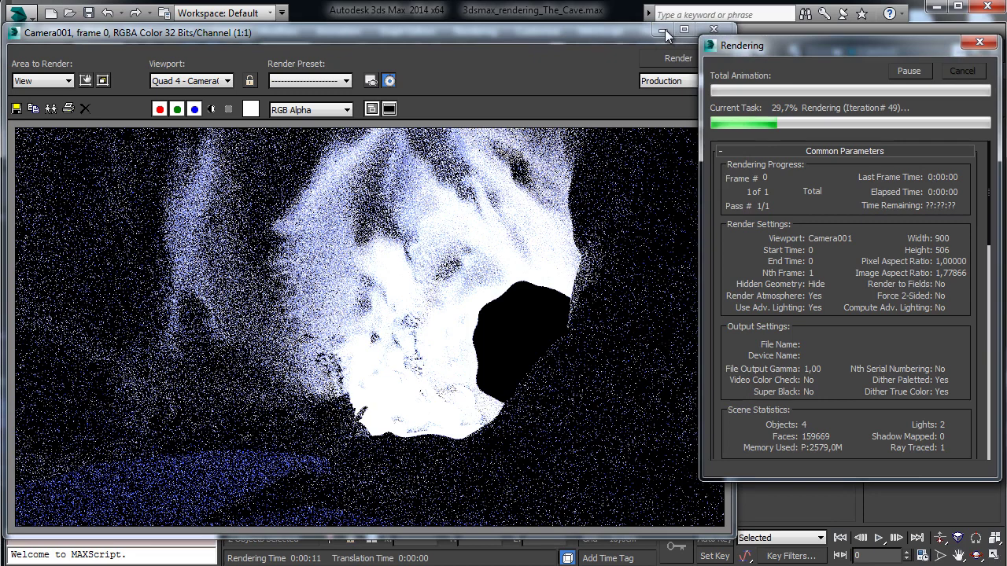
click(662, 31)
- Set the photographic exposure's aperture to f/8 and test-render the camera view, stopping the render early
click(406, 32)
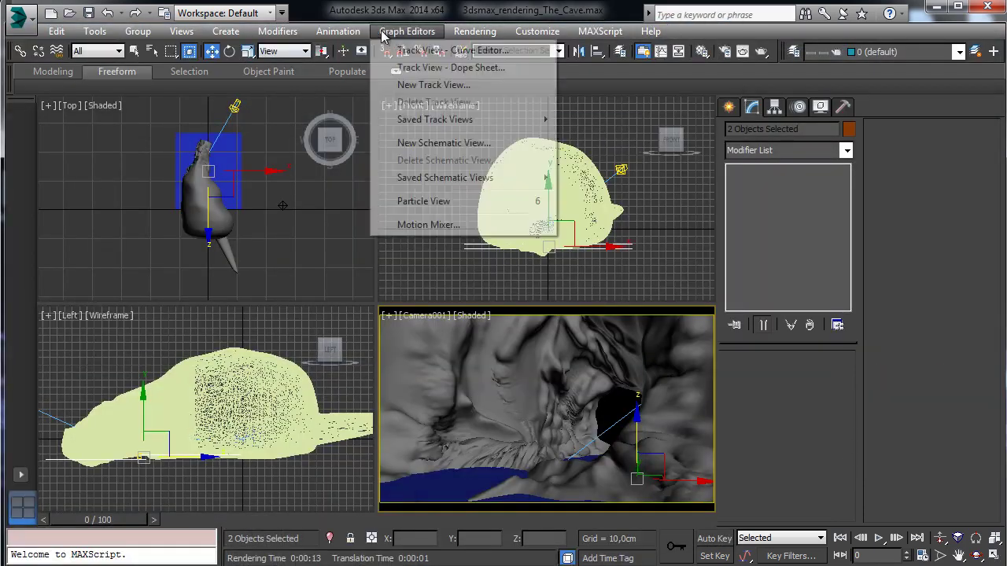
mouse_move(468, 31)
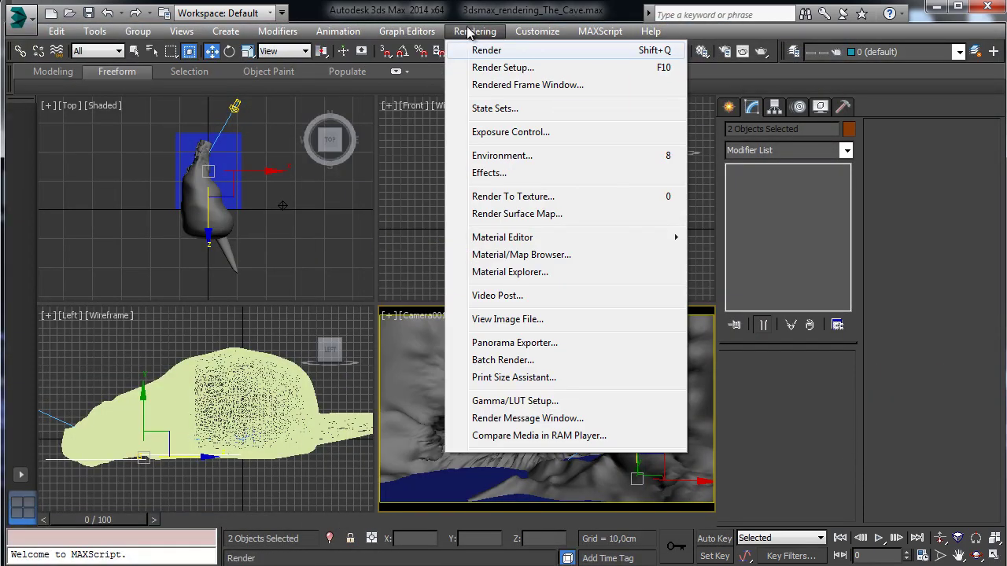
click(504, 157)
drag(297, 314, 293, 290)
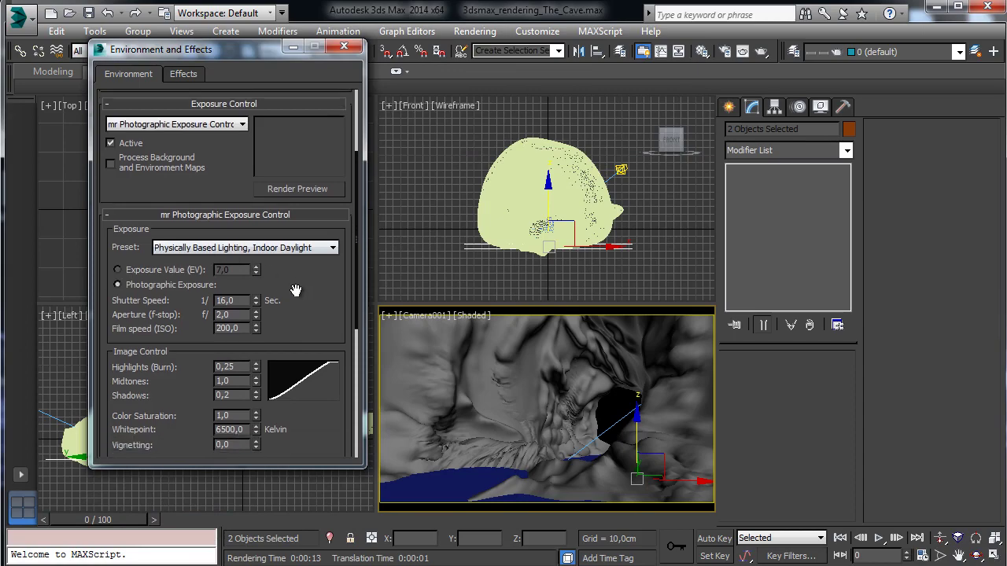
double_click(236, 314)
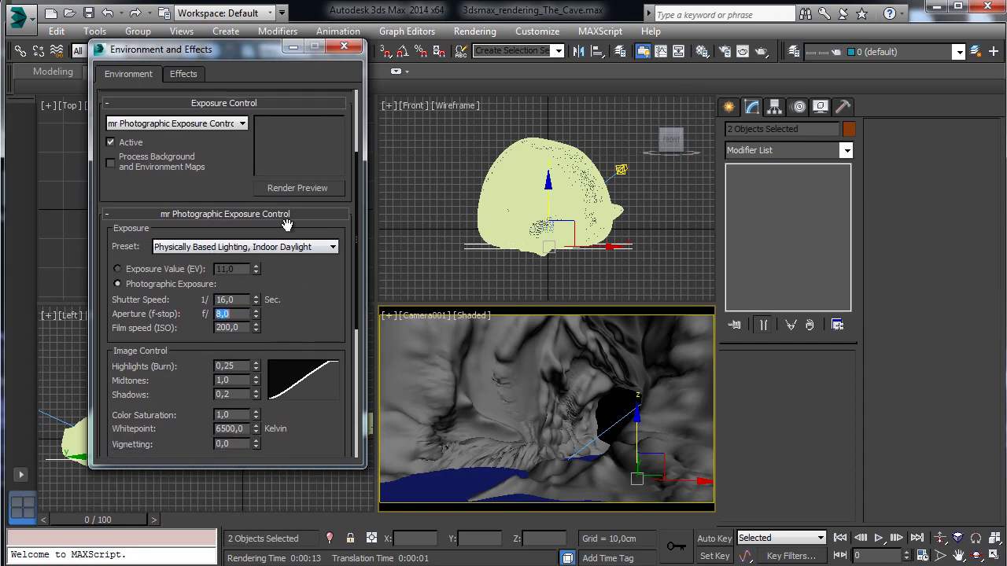
click(759, 51)
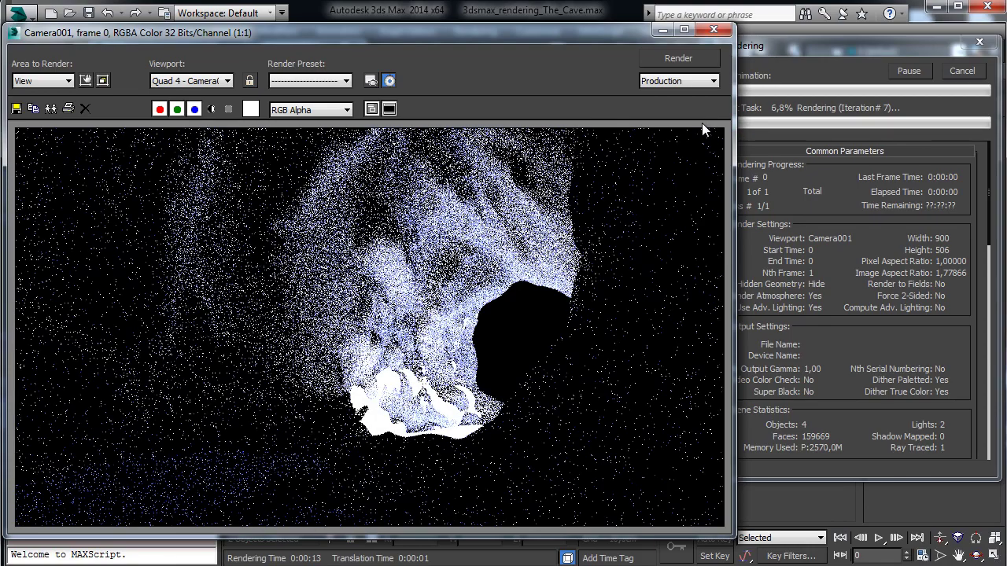
click(965, 79)
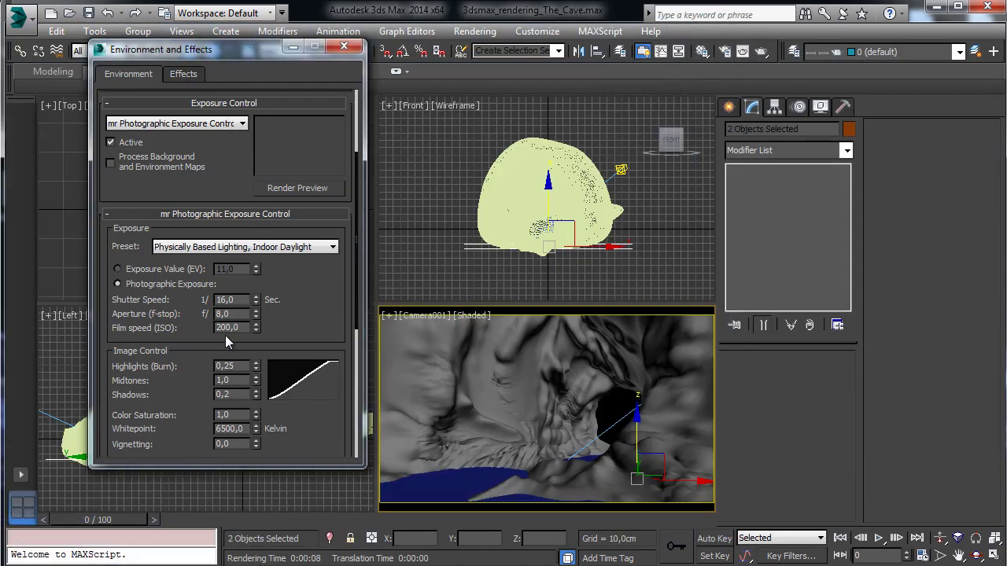
- Enable the environment background map and test-render the camera view, stopping the render early
drag(234, 136, 229, 306)
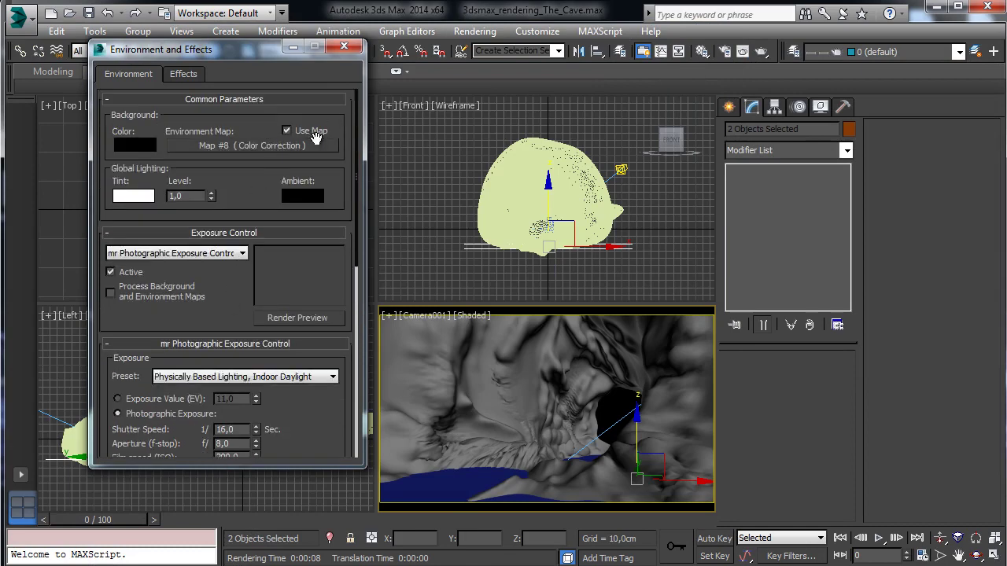
click(761, 52)
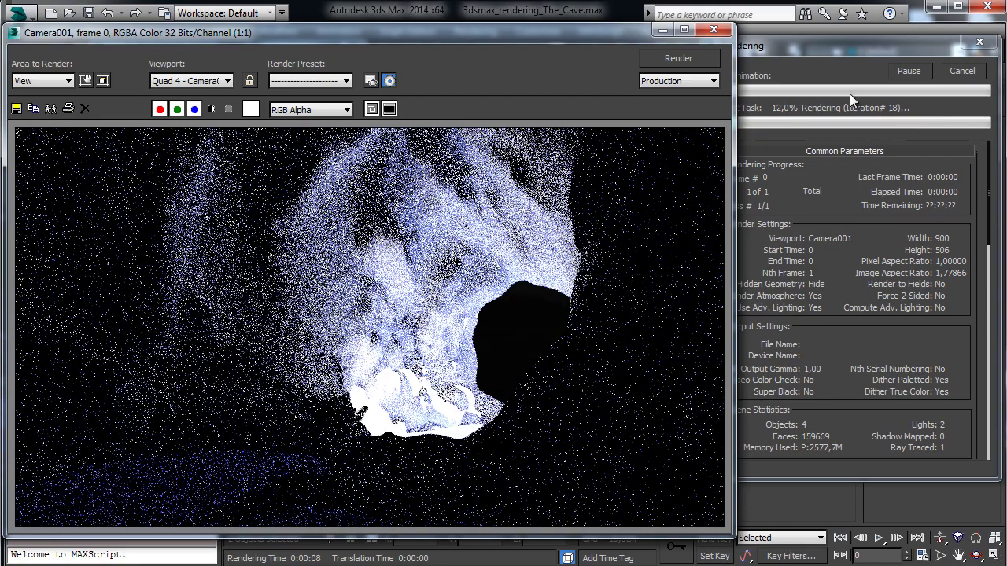
click(865, 71)
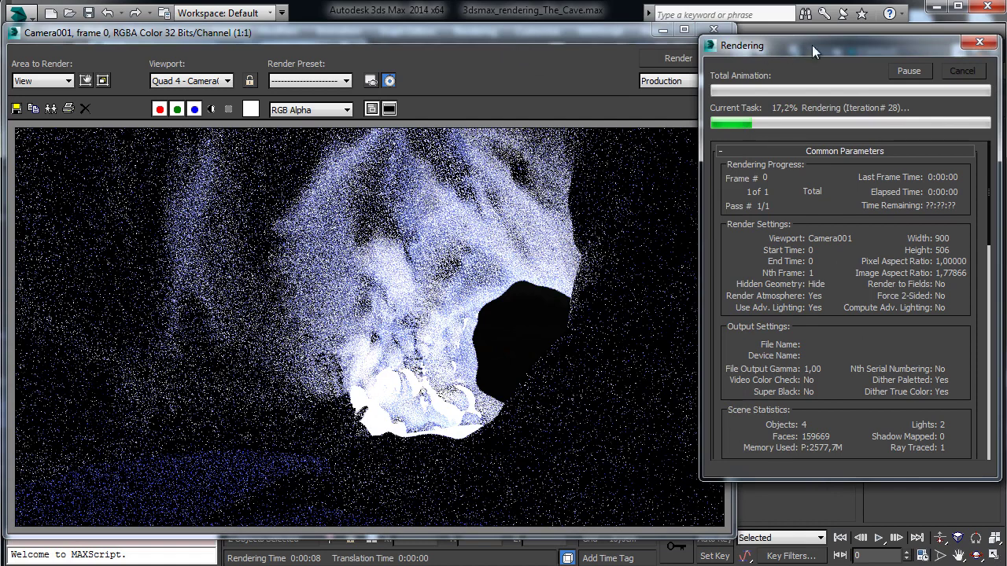
click(961, 71)
click(669, 29)
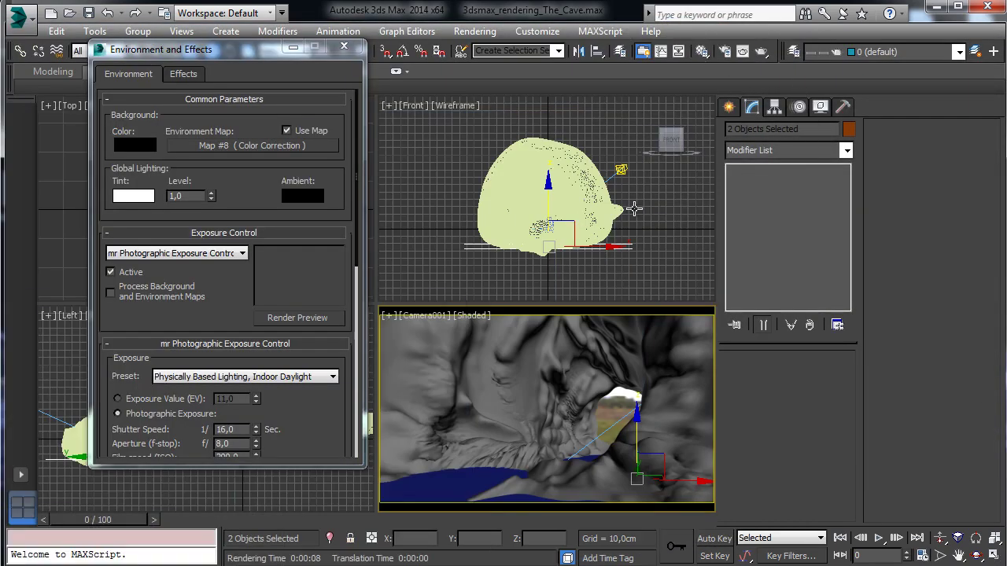
- Switch off the Direct001 light and test-render the camera view at a width of 500 pixels
click(622, 170)
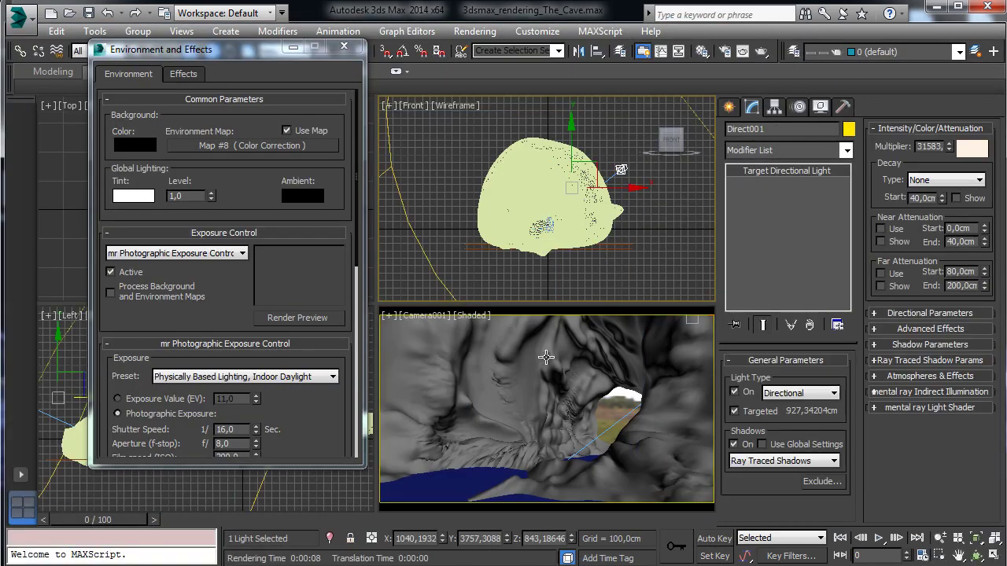
click(743, 391)
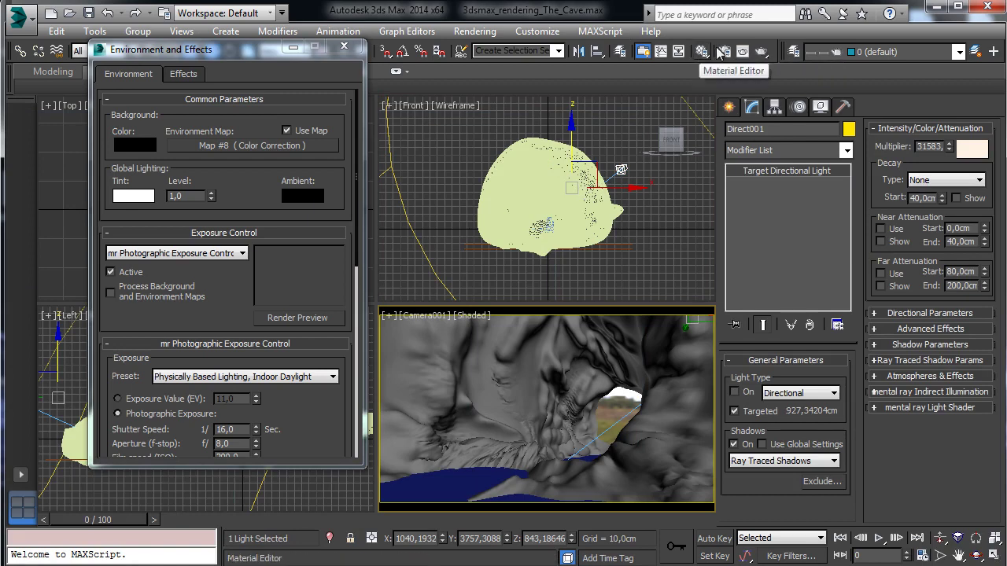
click(742, 52)
double_click(638, 287)
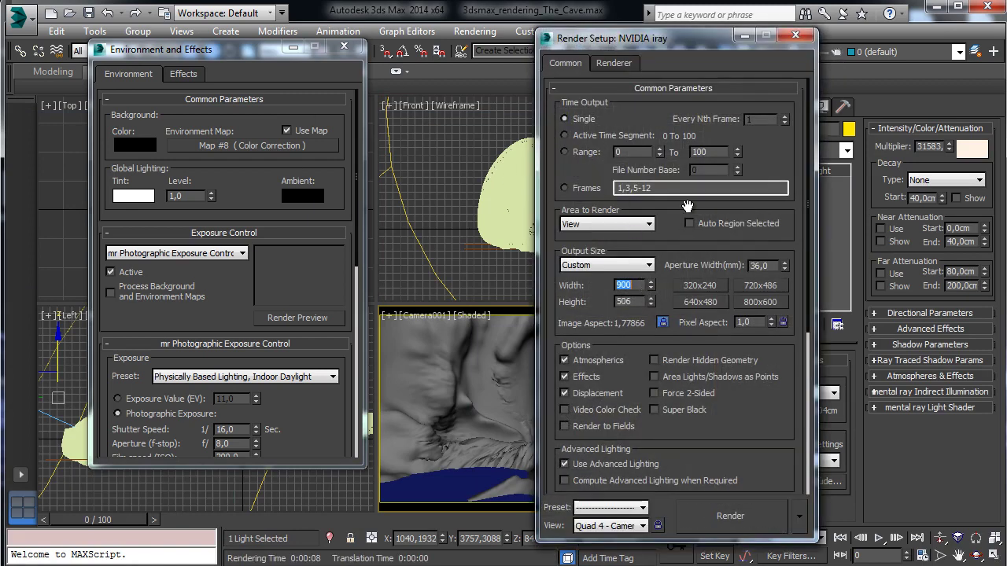
text(500)
key(Return)
click(751, 519)
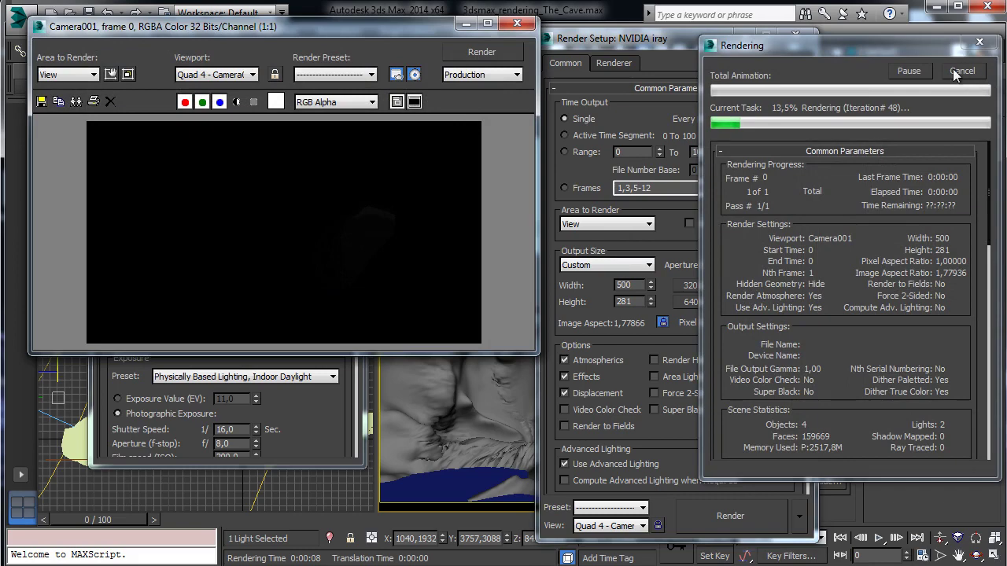
mouse_move(763, 37)
mouse_down()
mouse_move(761, 6)
mouse_move(765, 40)
mouse_up()
click(747, 35)
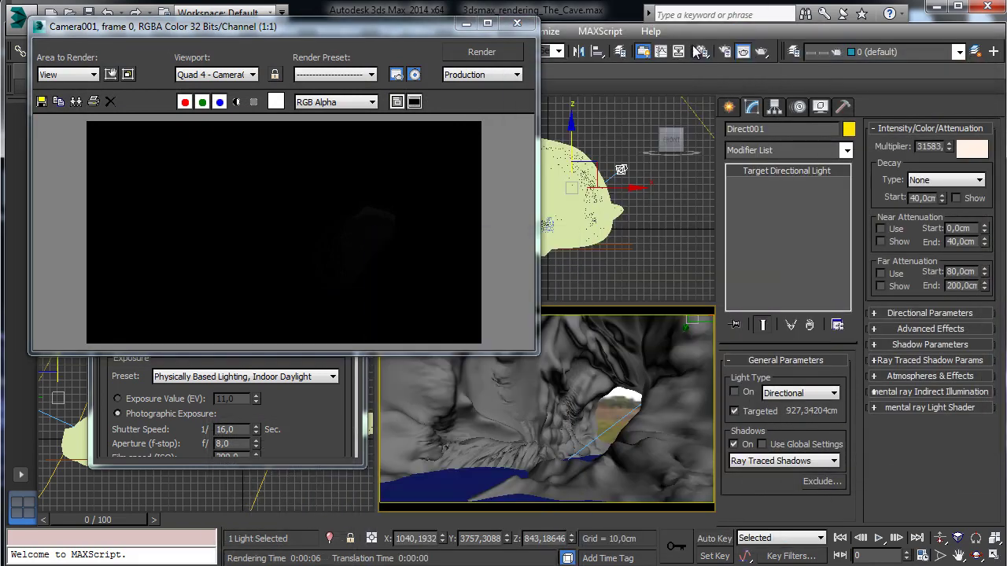
- Set the output amount of the environment bitmap to 50 in the Material Editor and test-render the view
key(m)
drag(147, 41, 736, 38)
click(733, 114)
scroll(775, 353, down, 5)
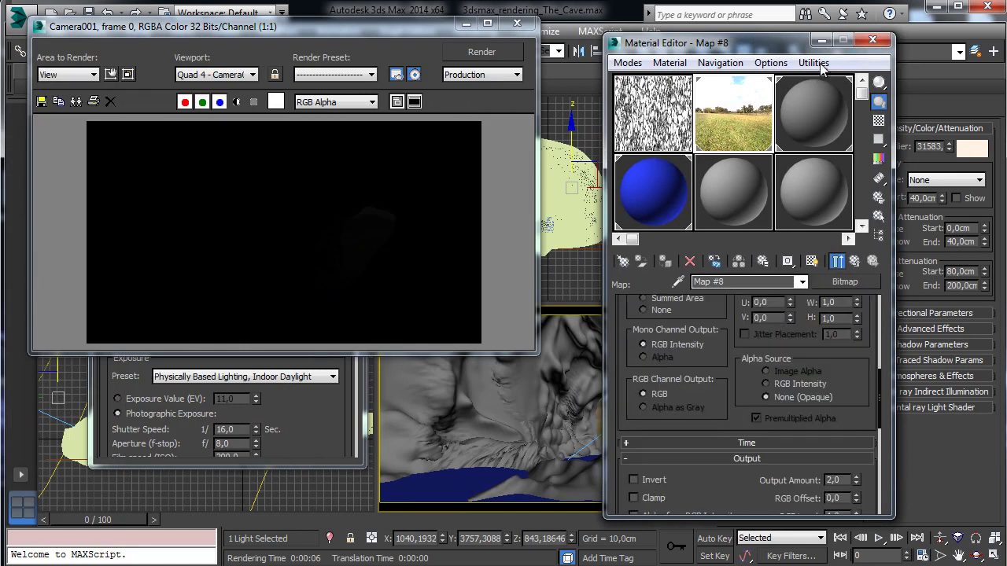
scroll(848, 419, down, 3)
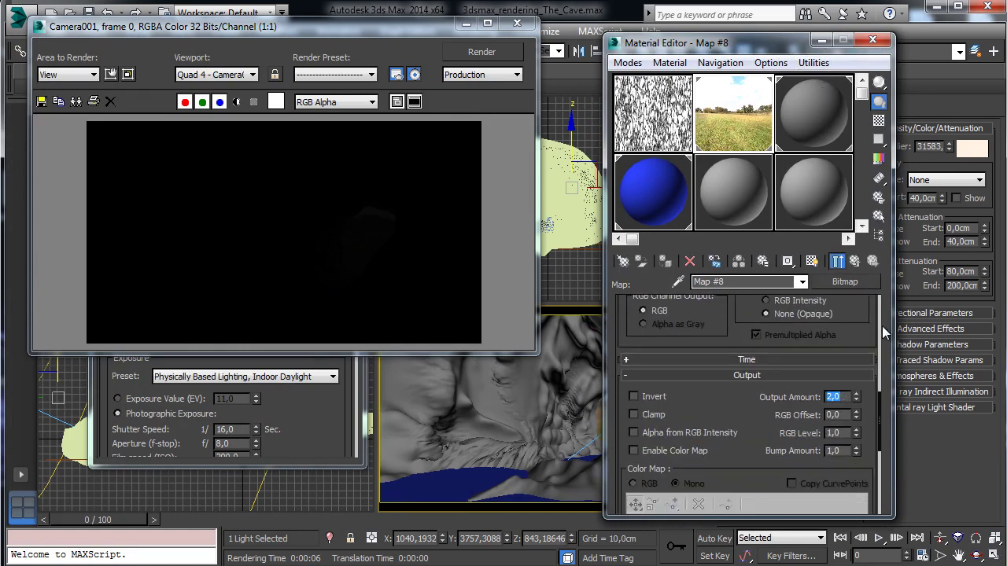
double_click(840, 397)
text(50)
key(Return)
click(481, 51)
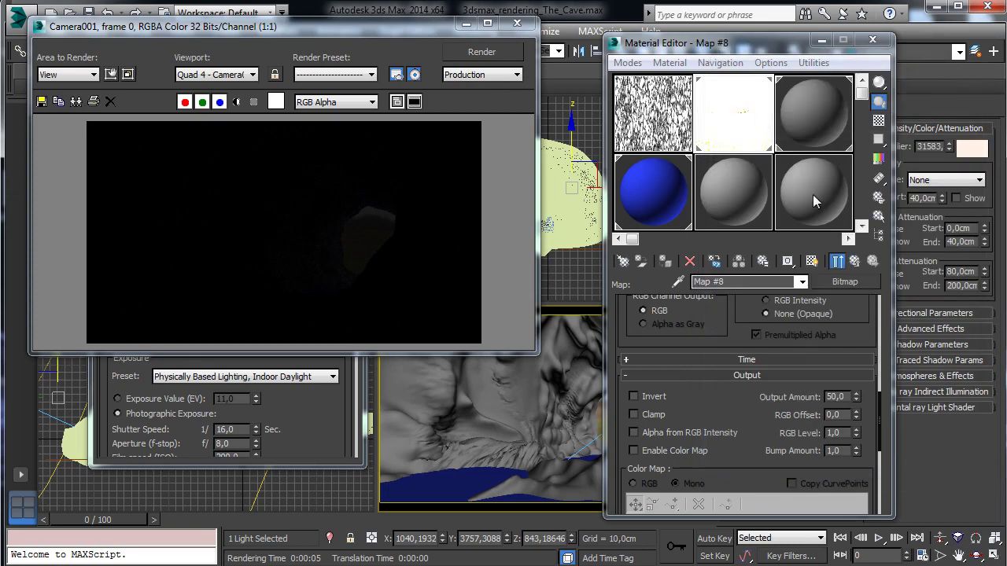
- Try output amounts of 150 and 500 for the environment bitmap, test-rendering the view with each
click(333, 398)
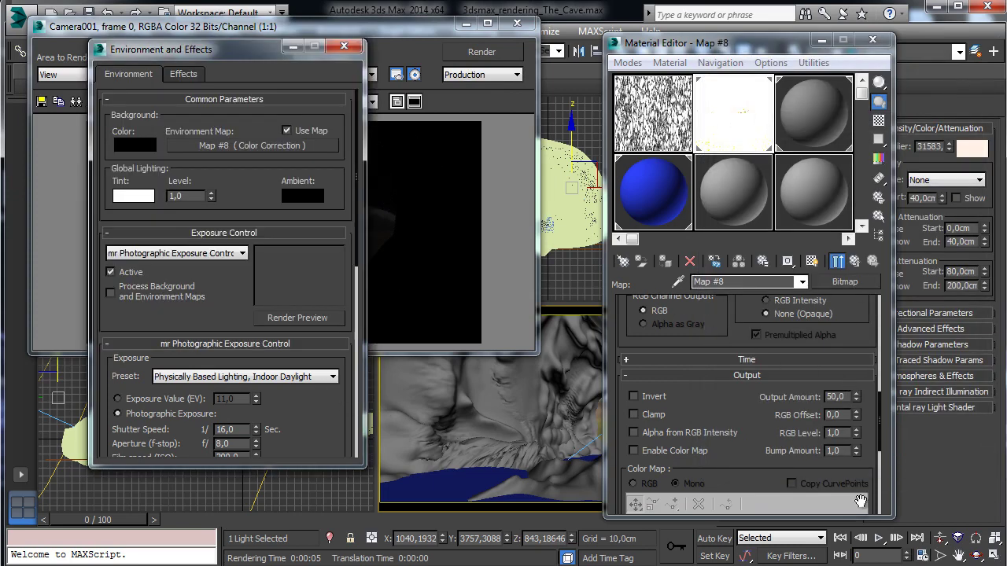
click(842, 394)
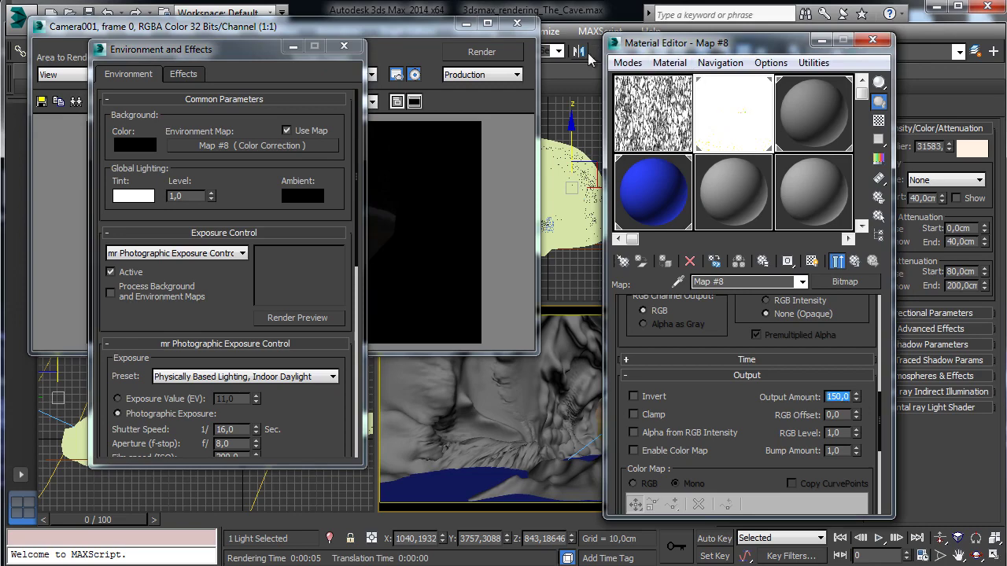
click(512, 53)
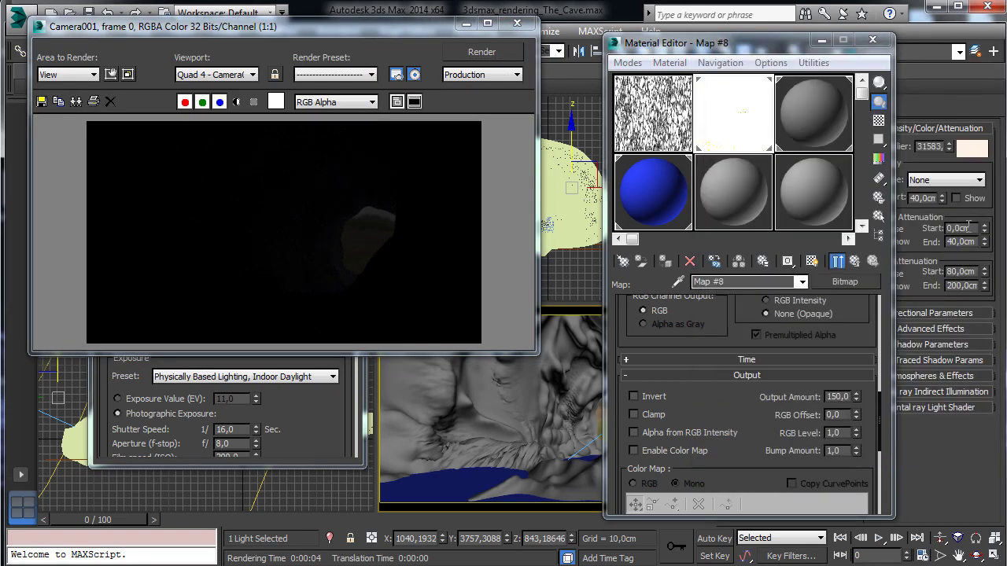
double_click(839, 397)
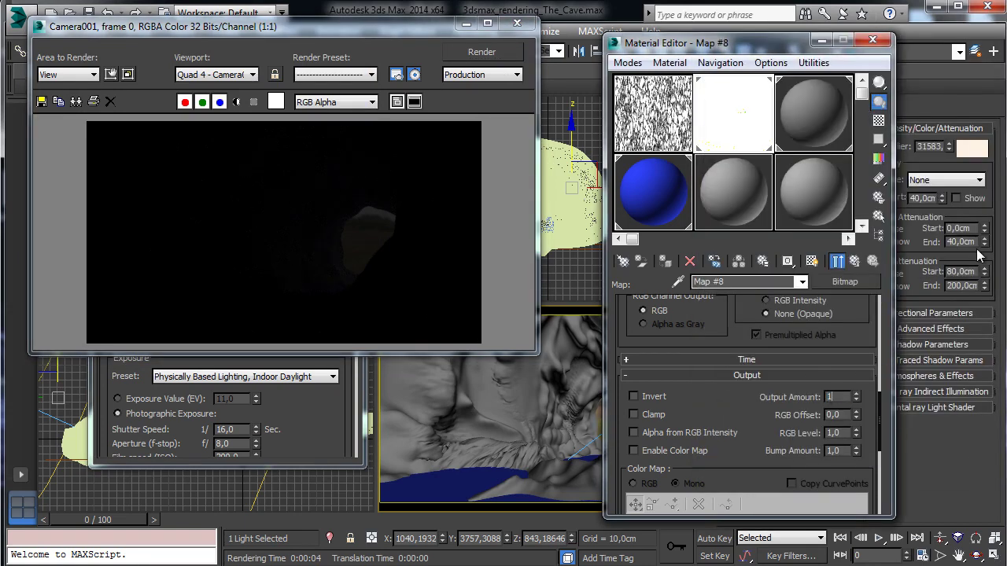
click(595, 52)
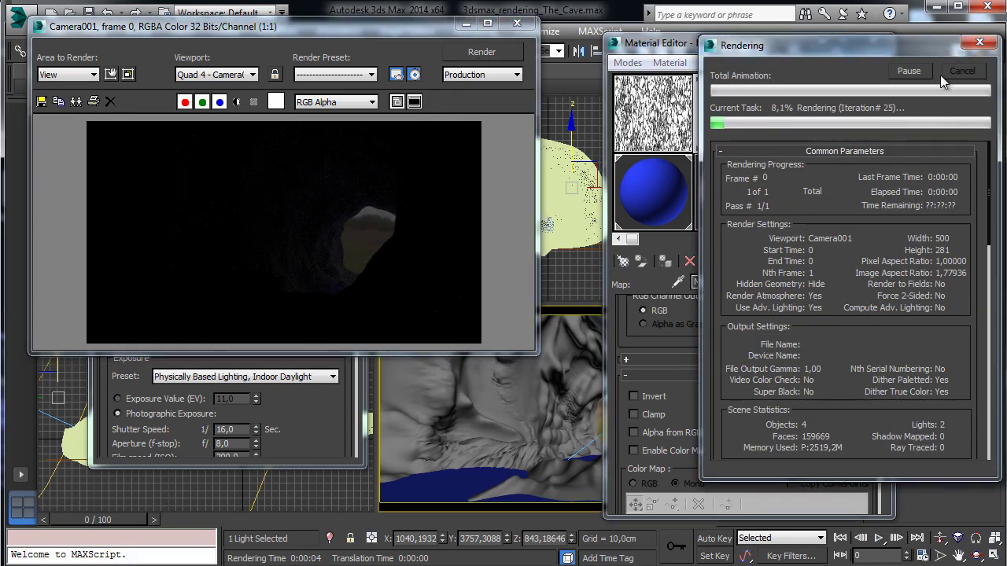
click(942, 73)
- Set the environment bitmap's output amount to 5000 and test-render the view, stopping the render early
double_click(834, 396)
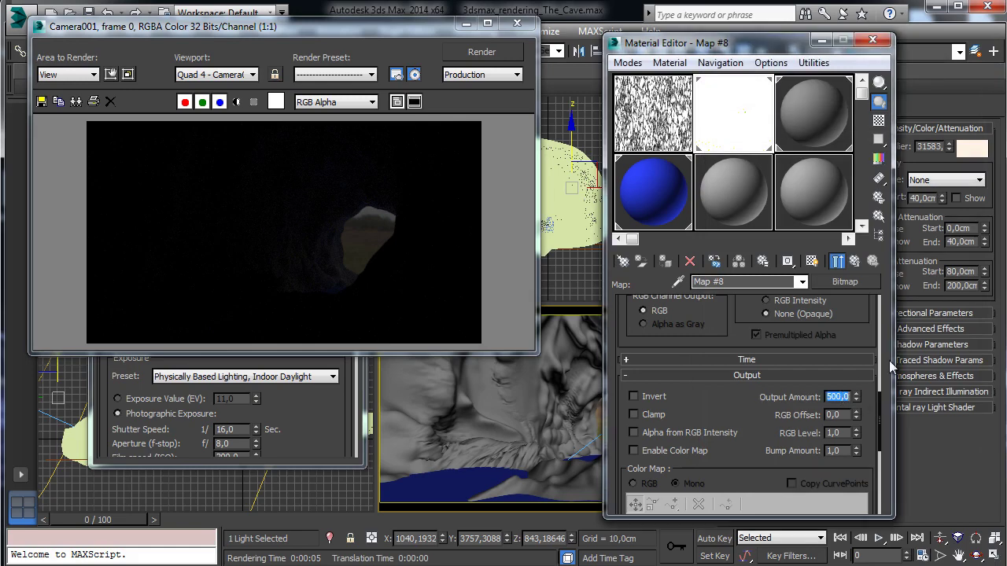
text(5000)
key(Return)
click(496, 52)
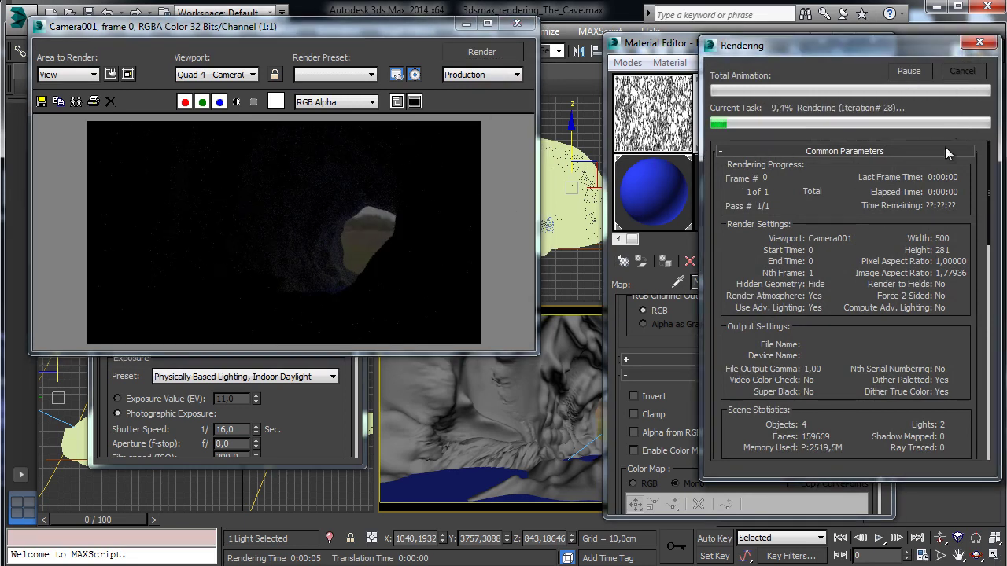
key(Escape)
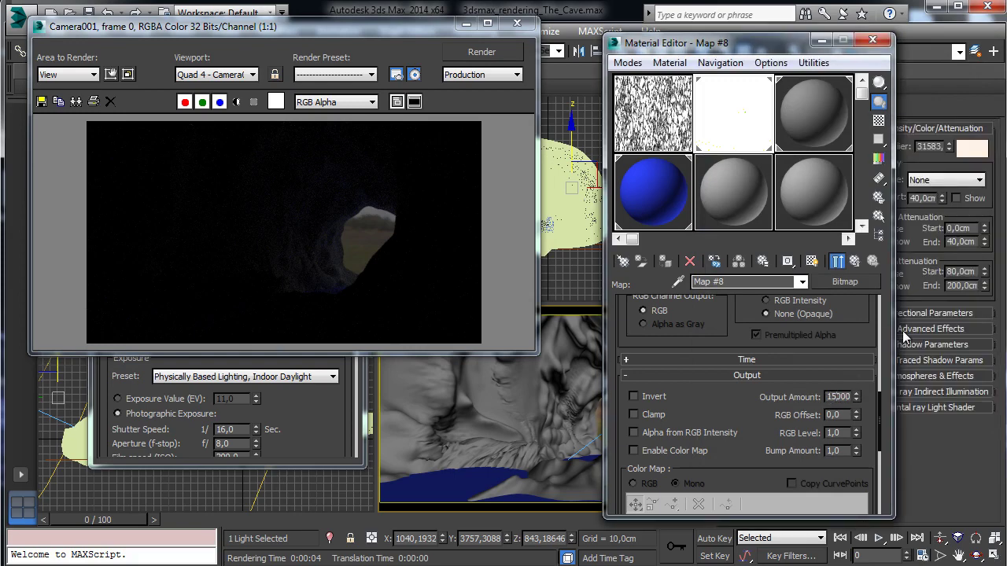
- Raise the environment bitmap's output amount to 15000 and its RGB level to 50, test-rendering the view with the changes
click(475, 53)
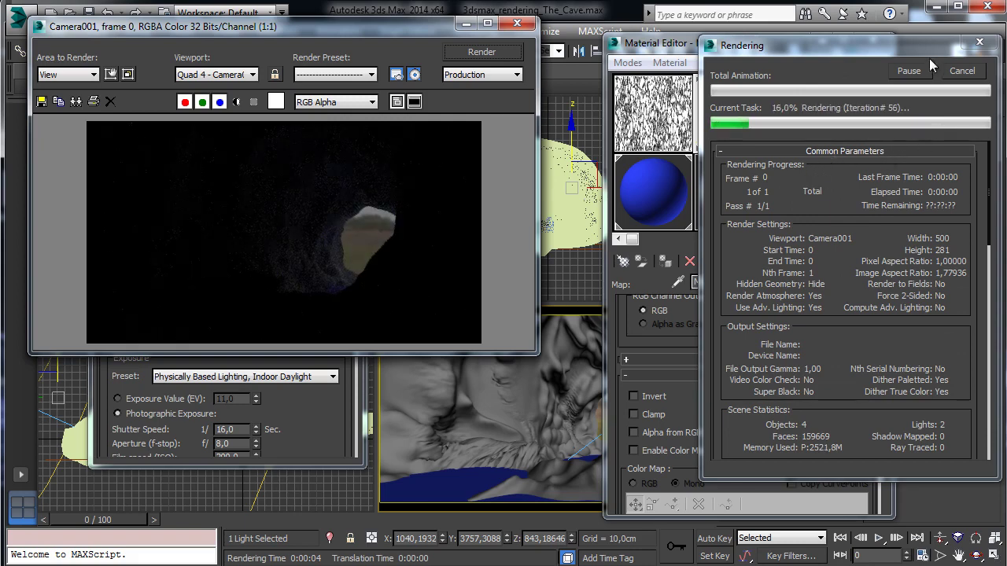
key(Escape)
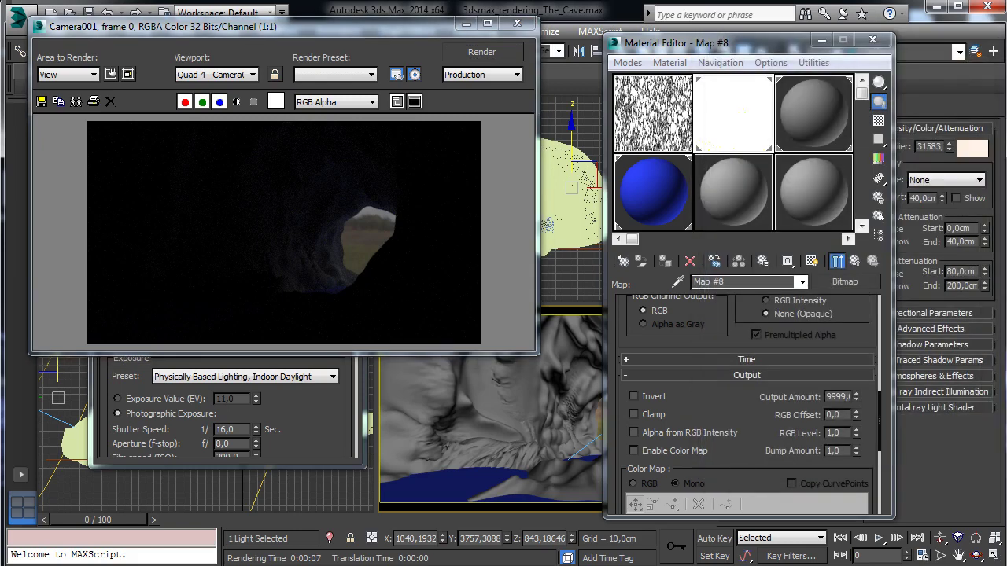
double_click(832, 432)
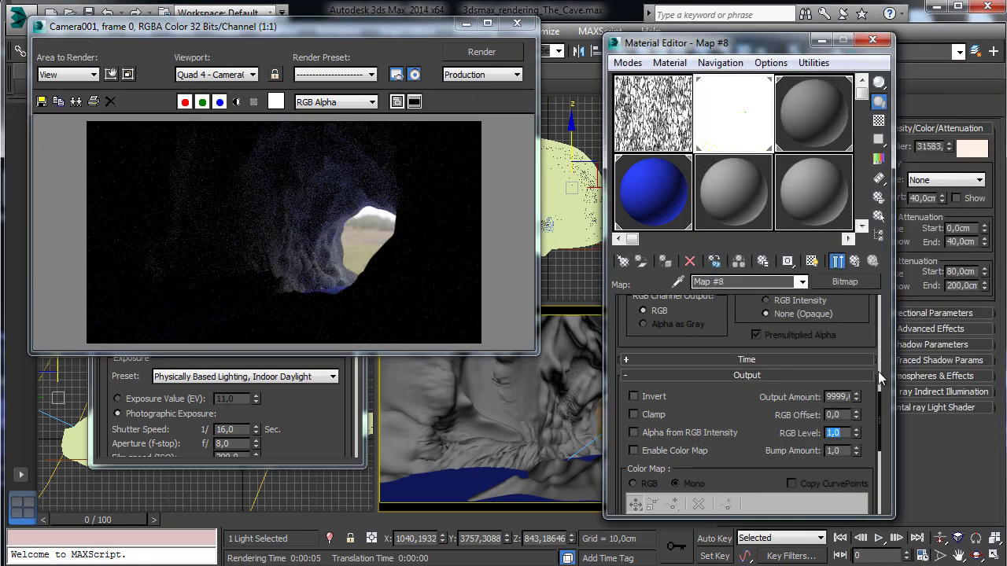
click(481, 52)
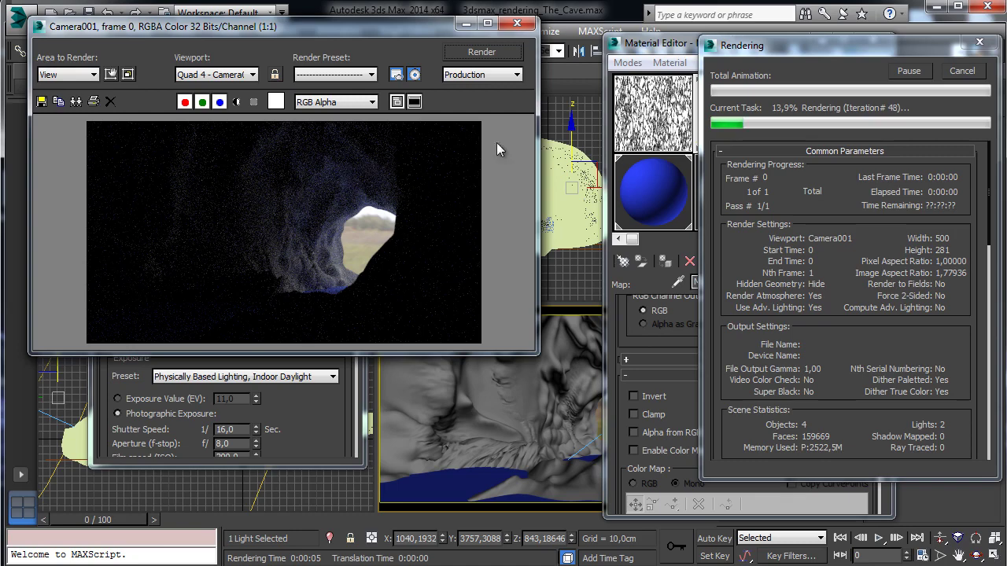
click(942, 72)
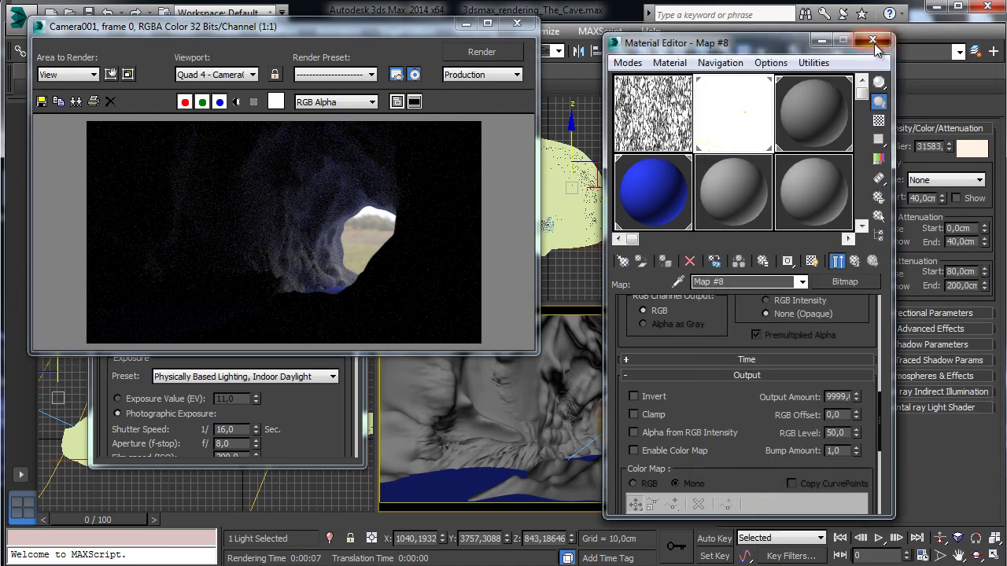
key(m)
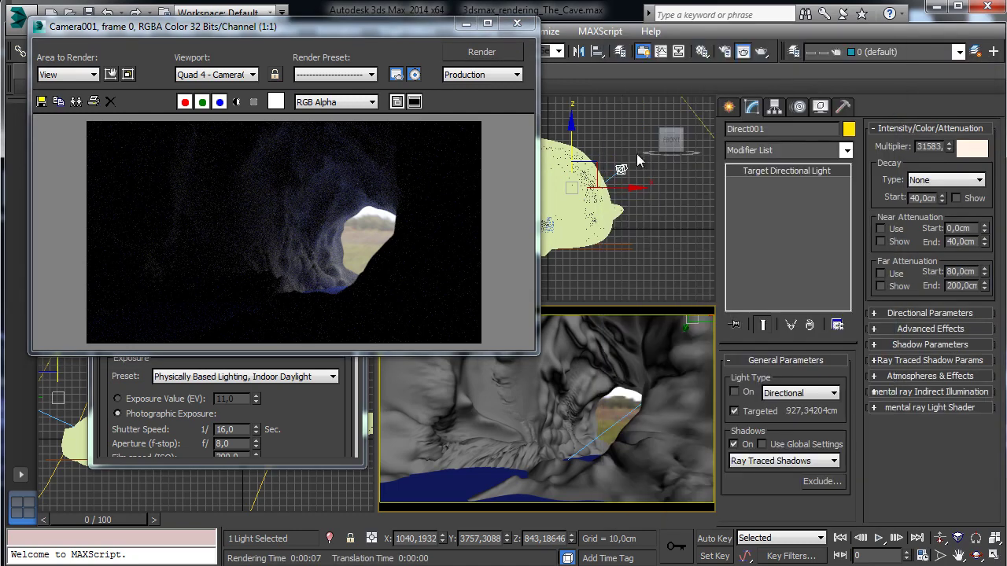
- Switch the Direct001 light back on with a multiplier of 15000 and test-render the view, stopping early
click(747, 392)
double_click(928, 146)
text(15)
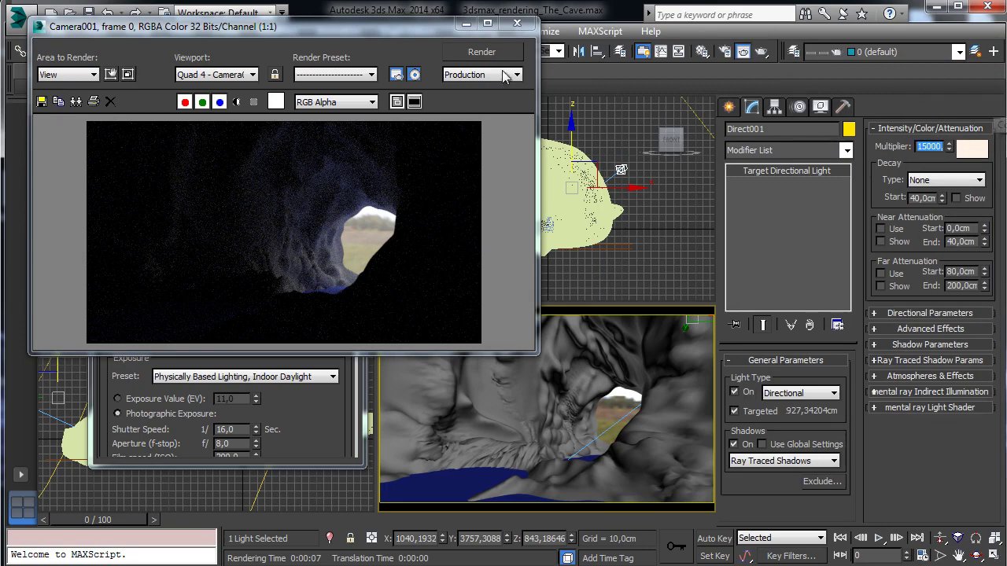
click(481, 51)
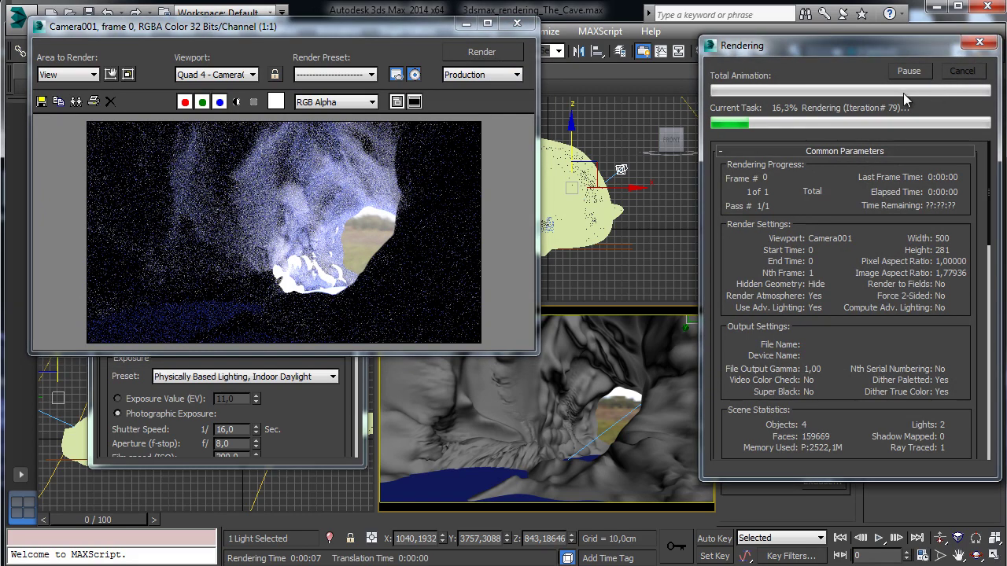
key(Escape)
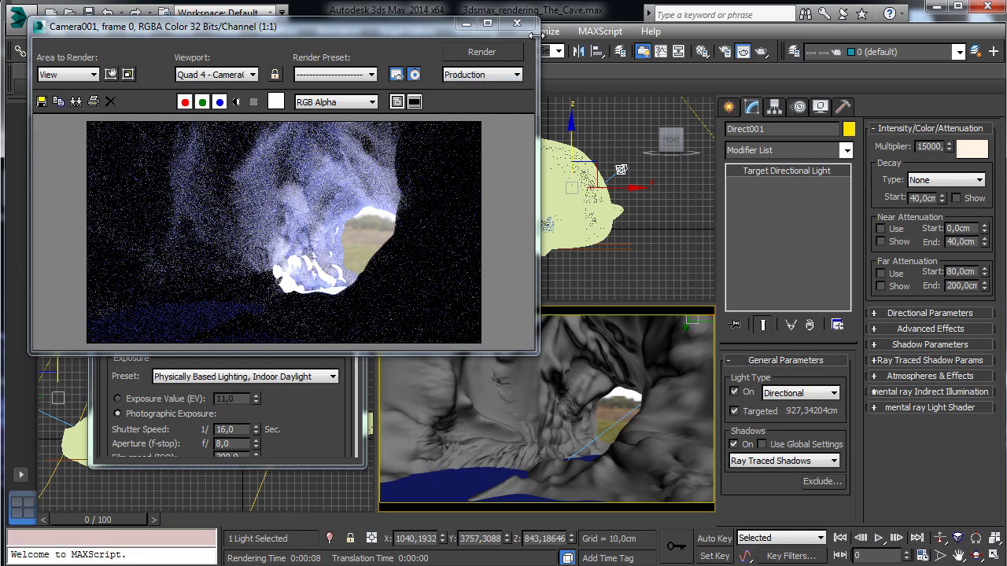
- Save the scene, and test-render the camera view with the Cave object's Displace modifier enabled, stopping the render early
drag(403, 29, 574, 113)
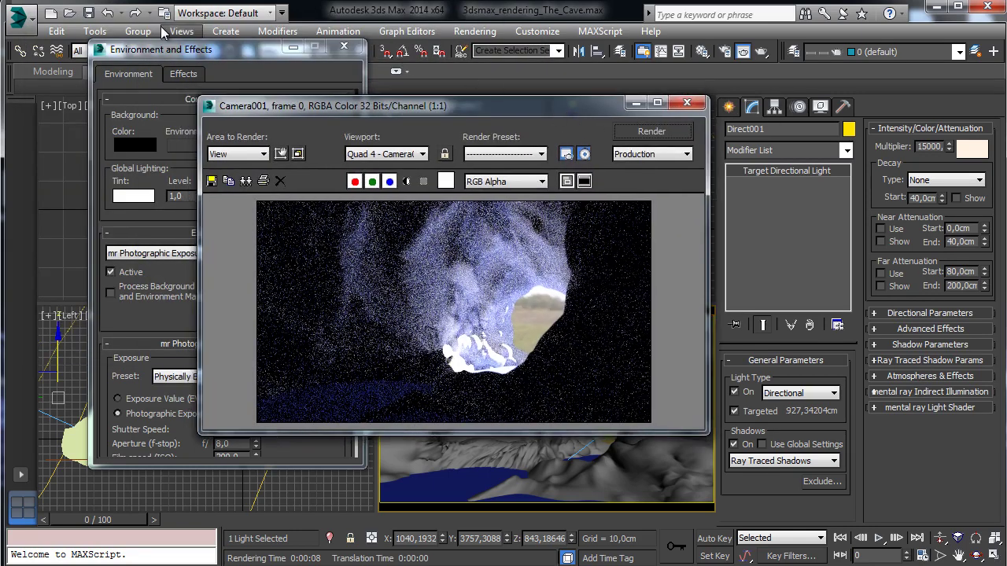
click(88, 13)
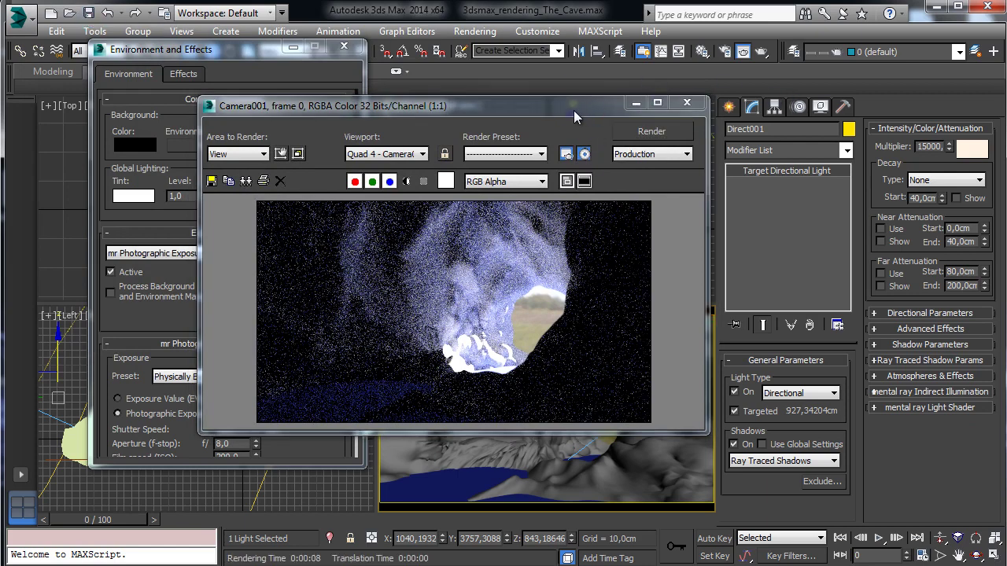
drag(574, 110, 440, 69)
click(659, 450)
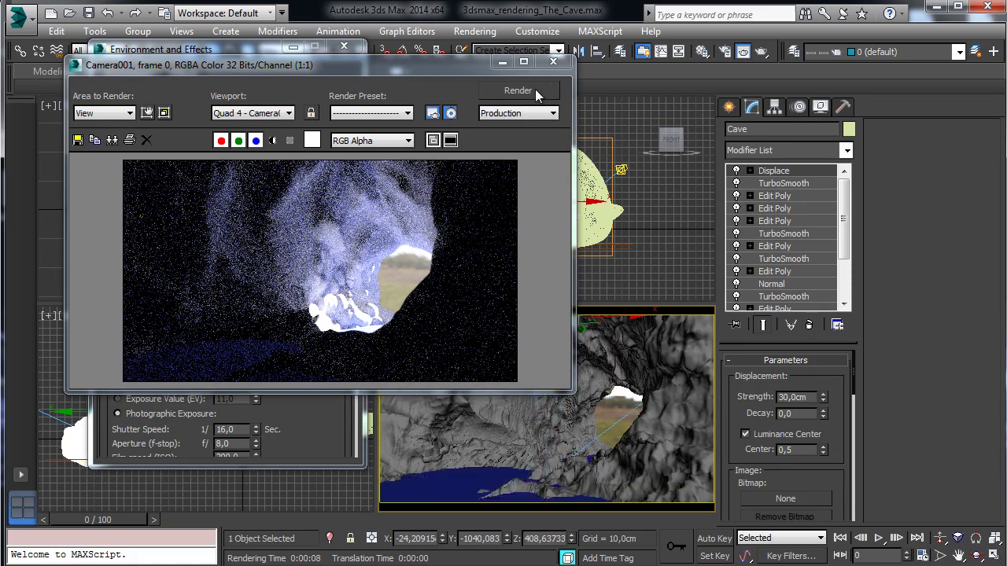
click(538, 89)
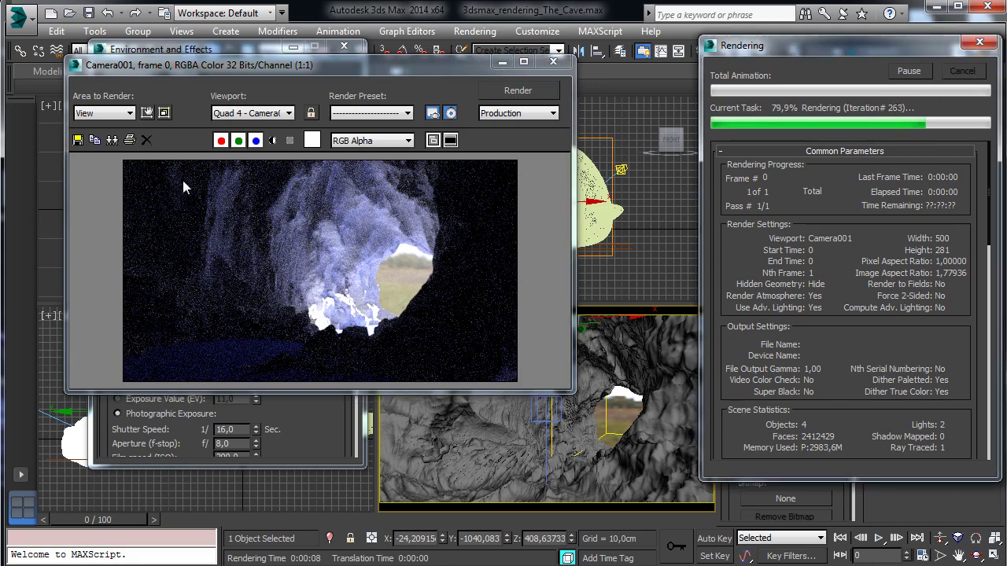
click(962, 71)
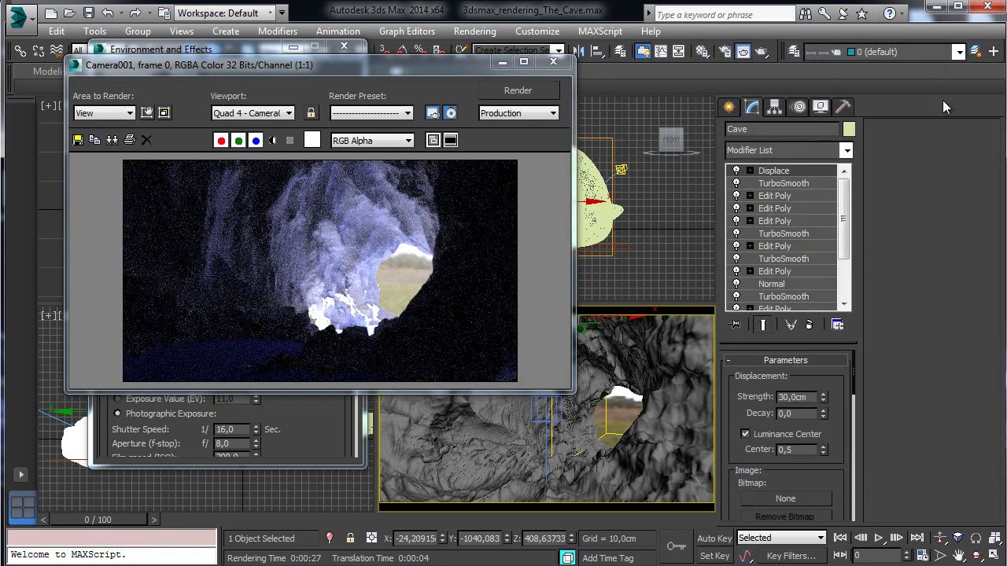
- Close the rendered frame and the environment settings, and save the scene
click(553, 61)
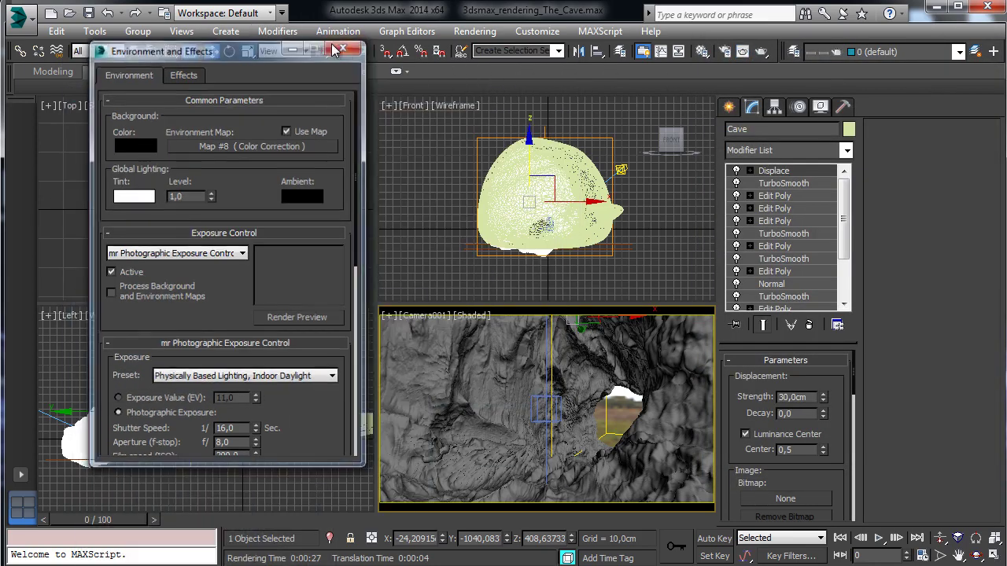
click(344, 47)
click(89, 13)
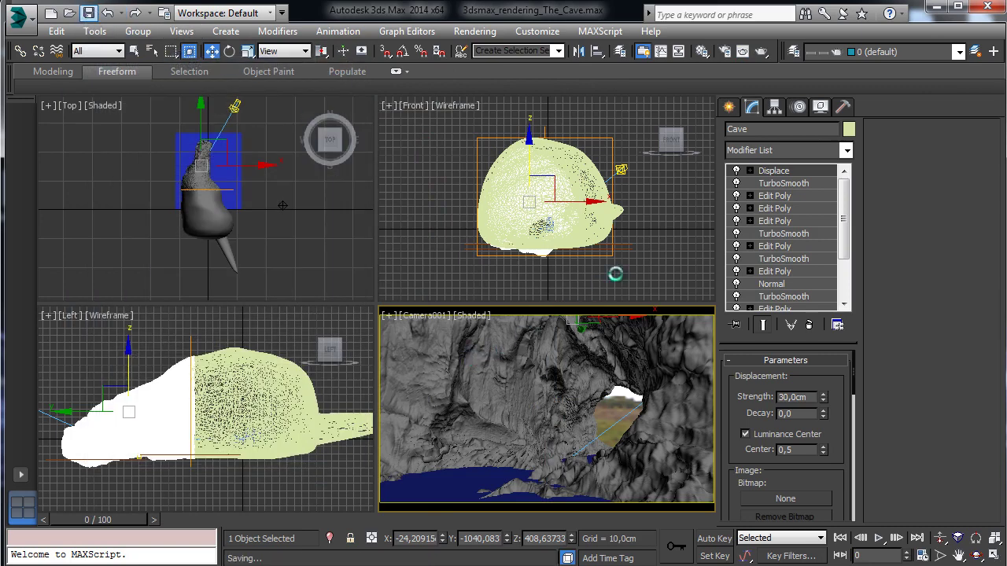